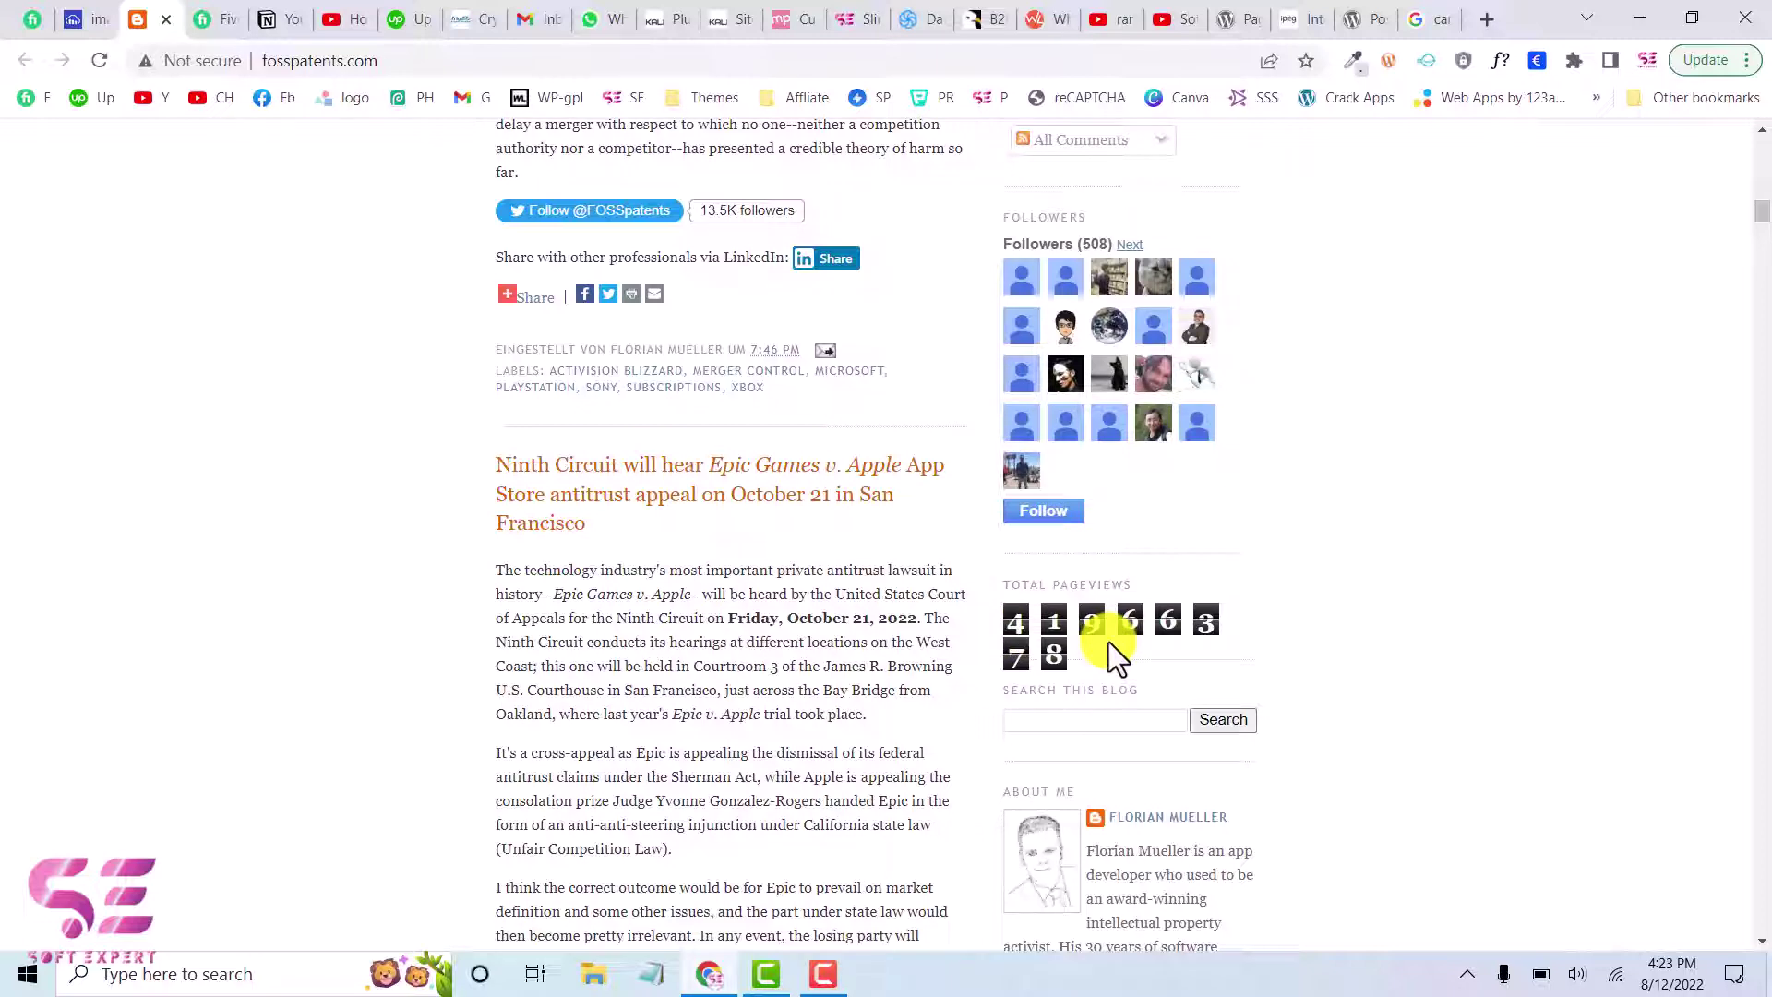
Switch Chrome to the WordPress.org Post Views Counter plugin page tab.
left_click(1394, 18)
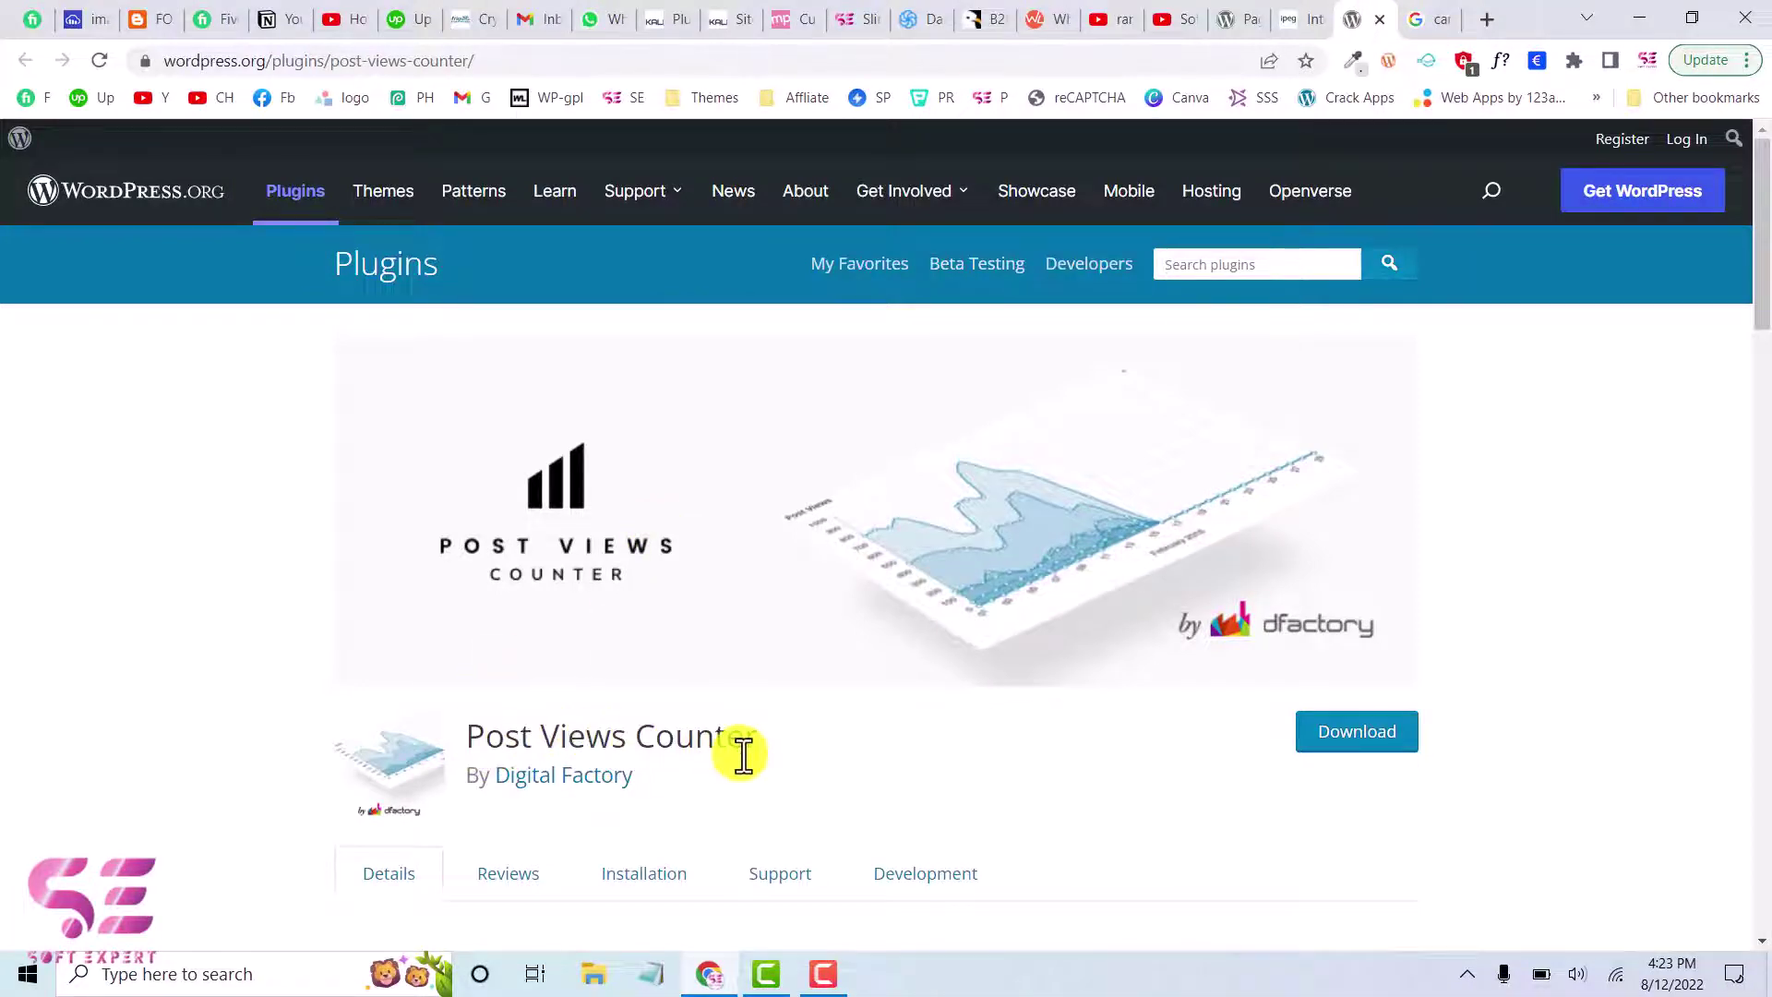
Read the feature list, marking the manual views-count and dashboard stats widget features.
scroll(697, 461, "down", 5)
scroll(698, 462, "down", 3)
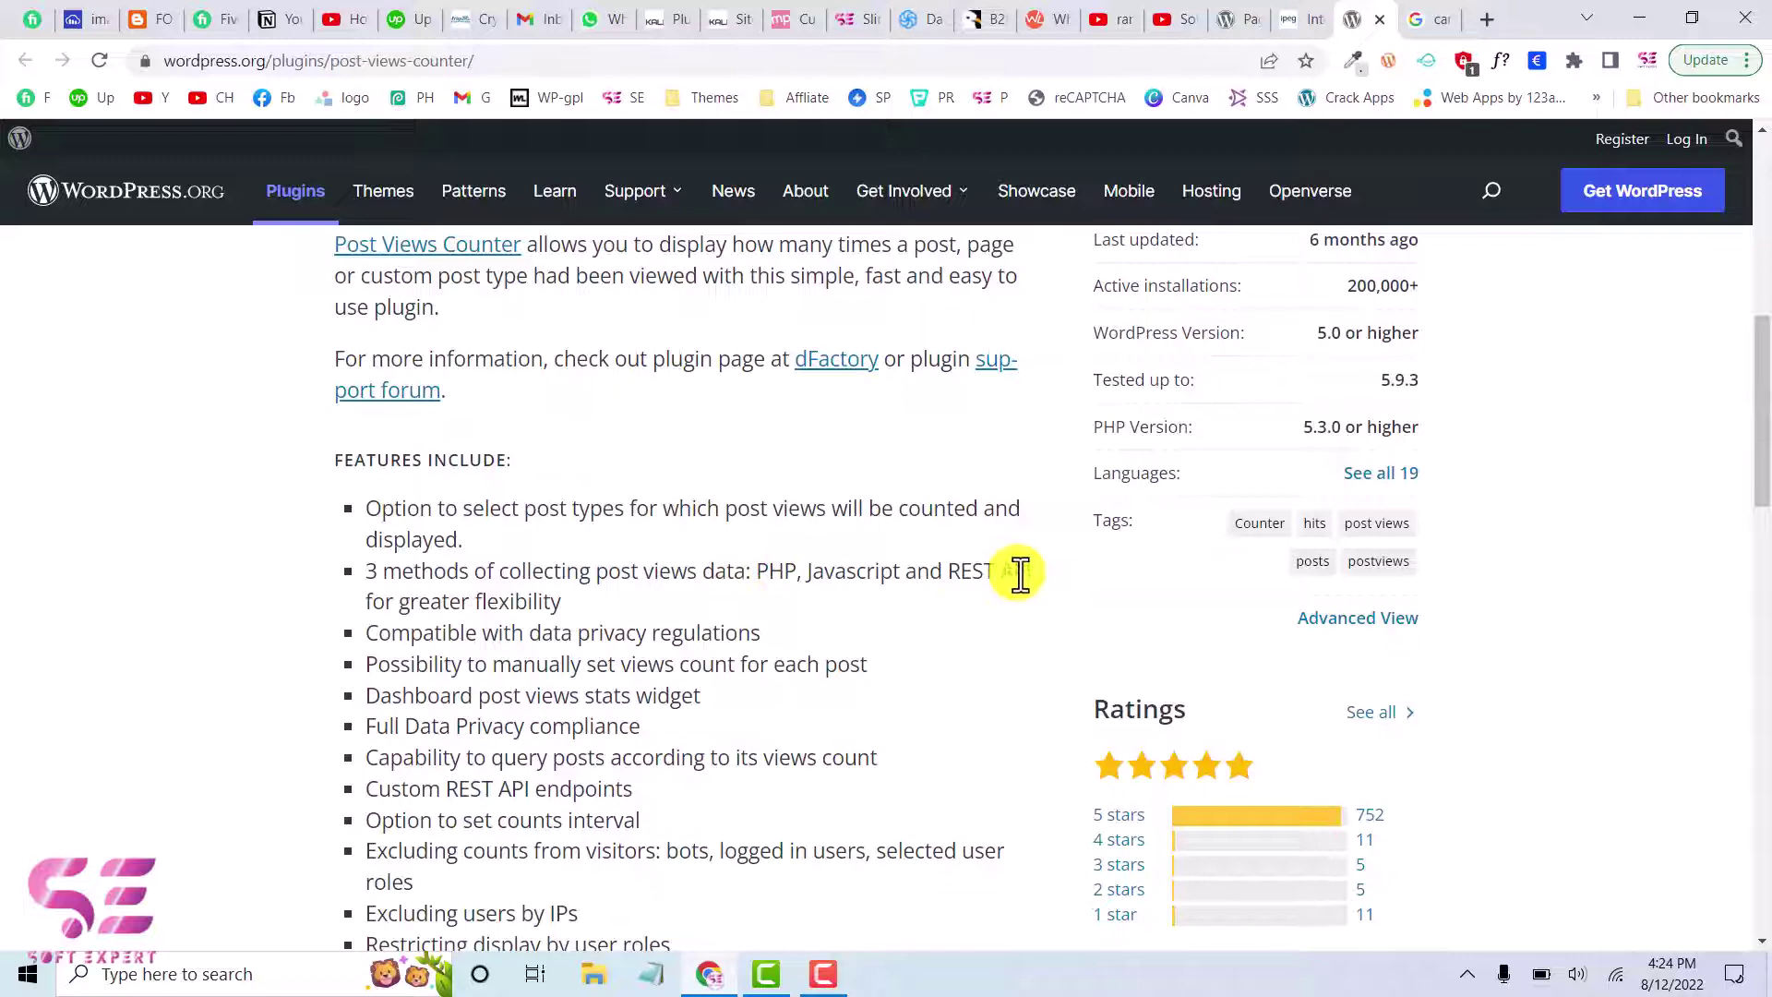
scroll(383, 481, "down", 2)
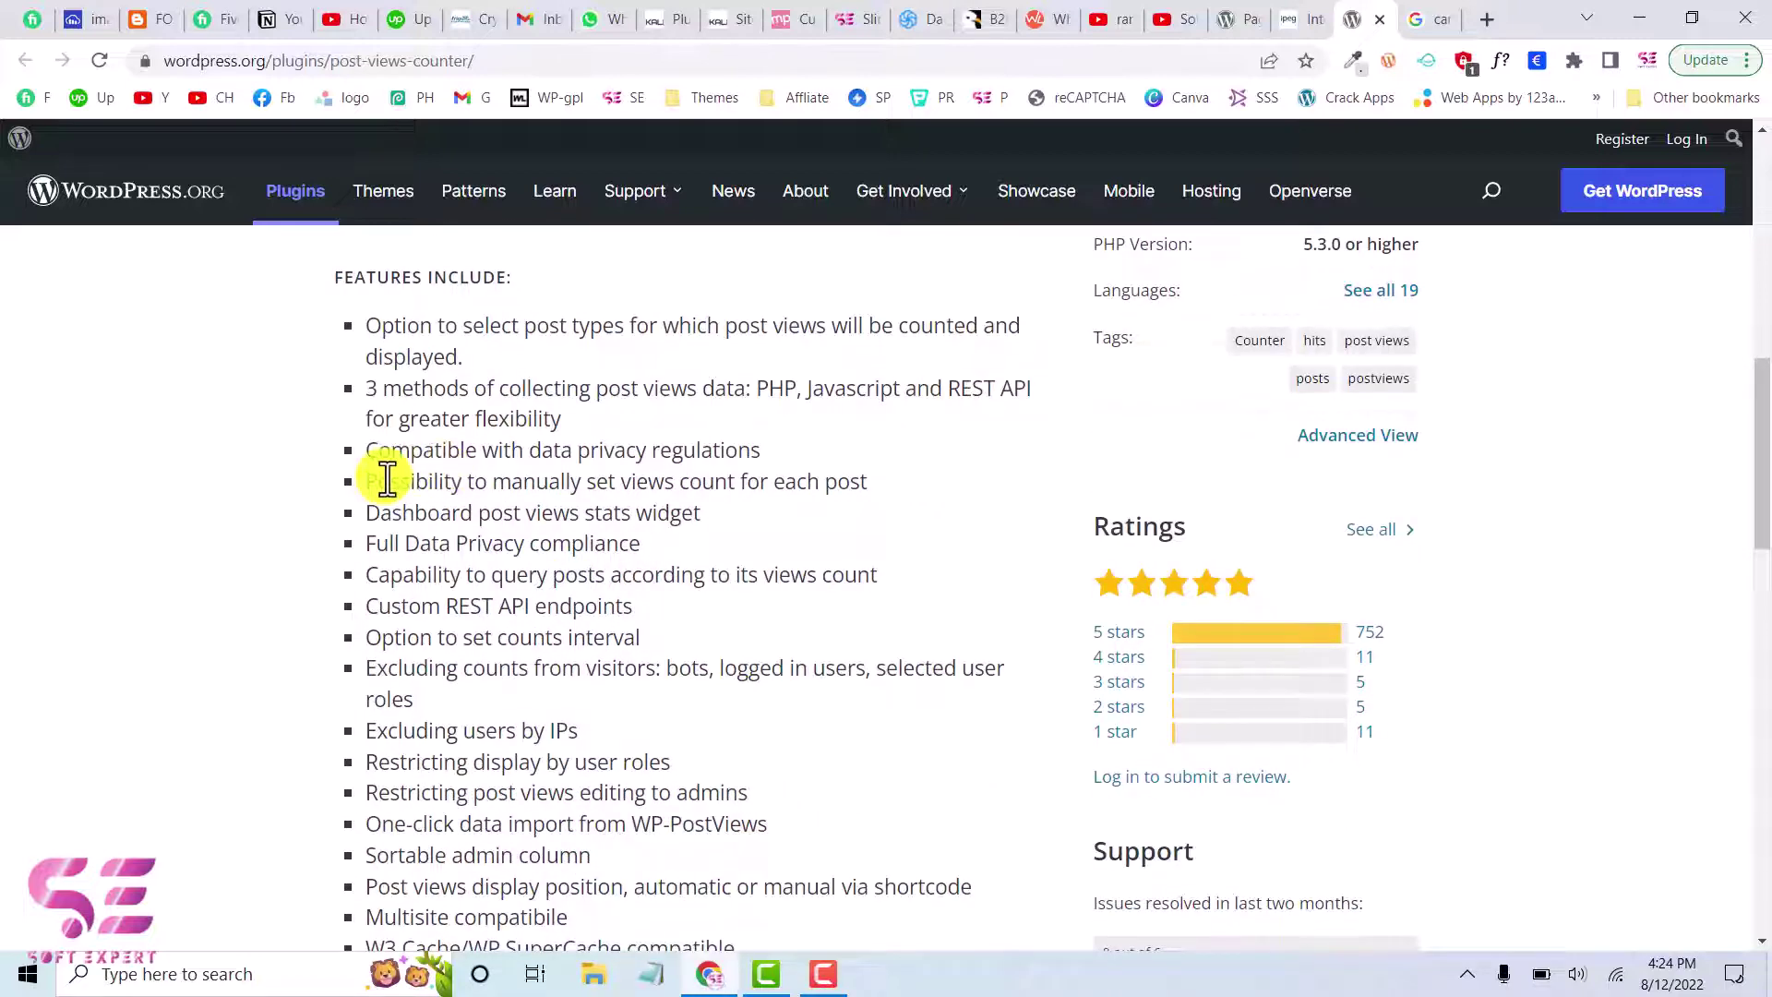
left_click_drag(378, 481, 771, 489)
left_click(772, 489)
left_click_drag(399, 513, 585, 514)
left_click(585, 513)
Read on to the W3 Cache compatibility note, then highlight the Post Views Counter name.
scroll(530, 579, "down", 3)
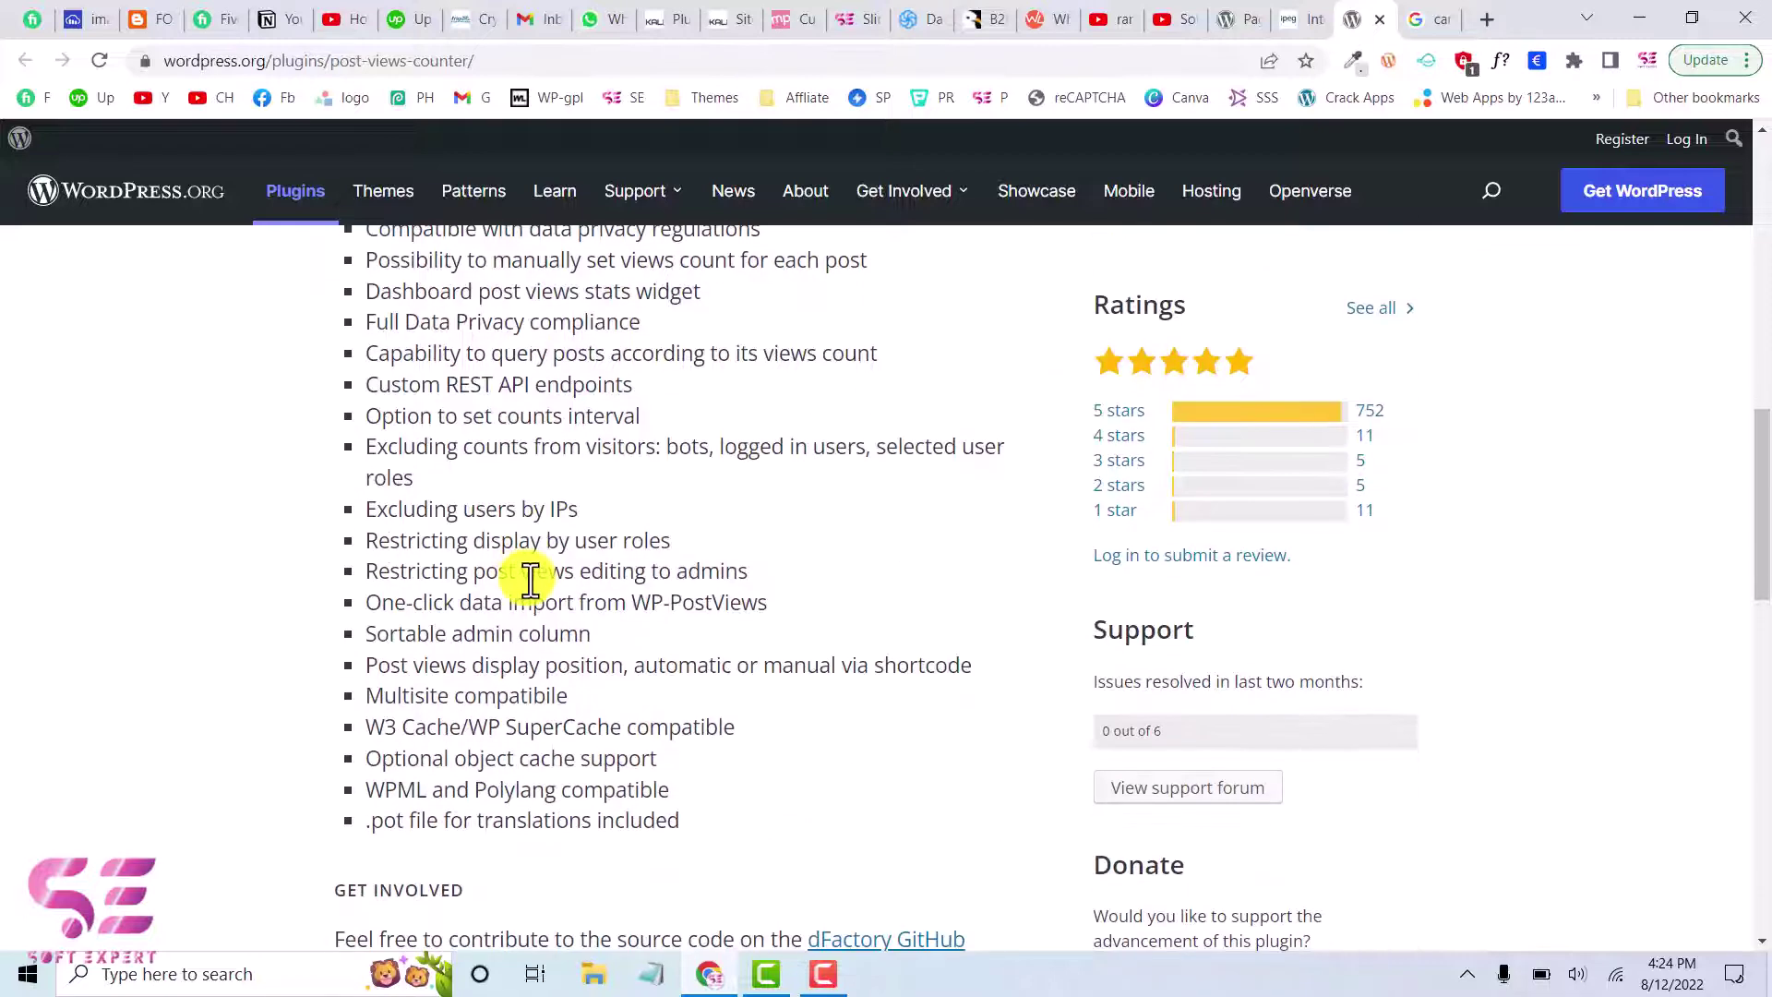
scroll(479, 655, "down", 3)
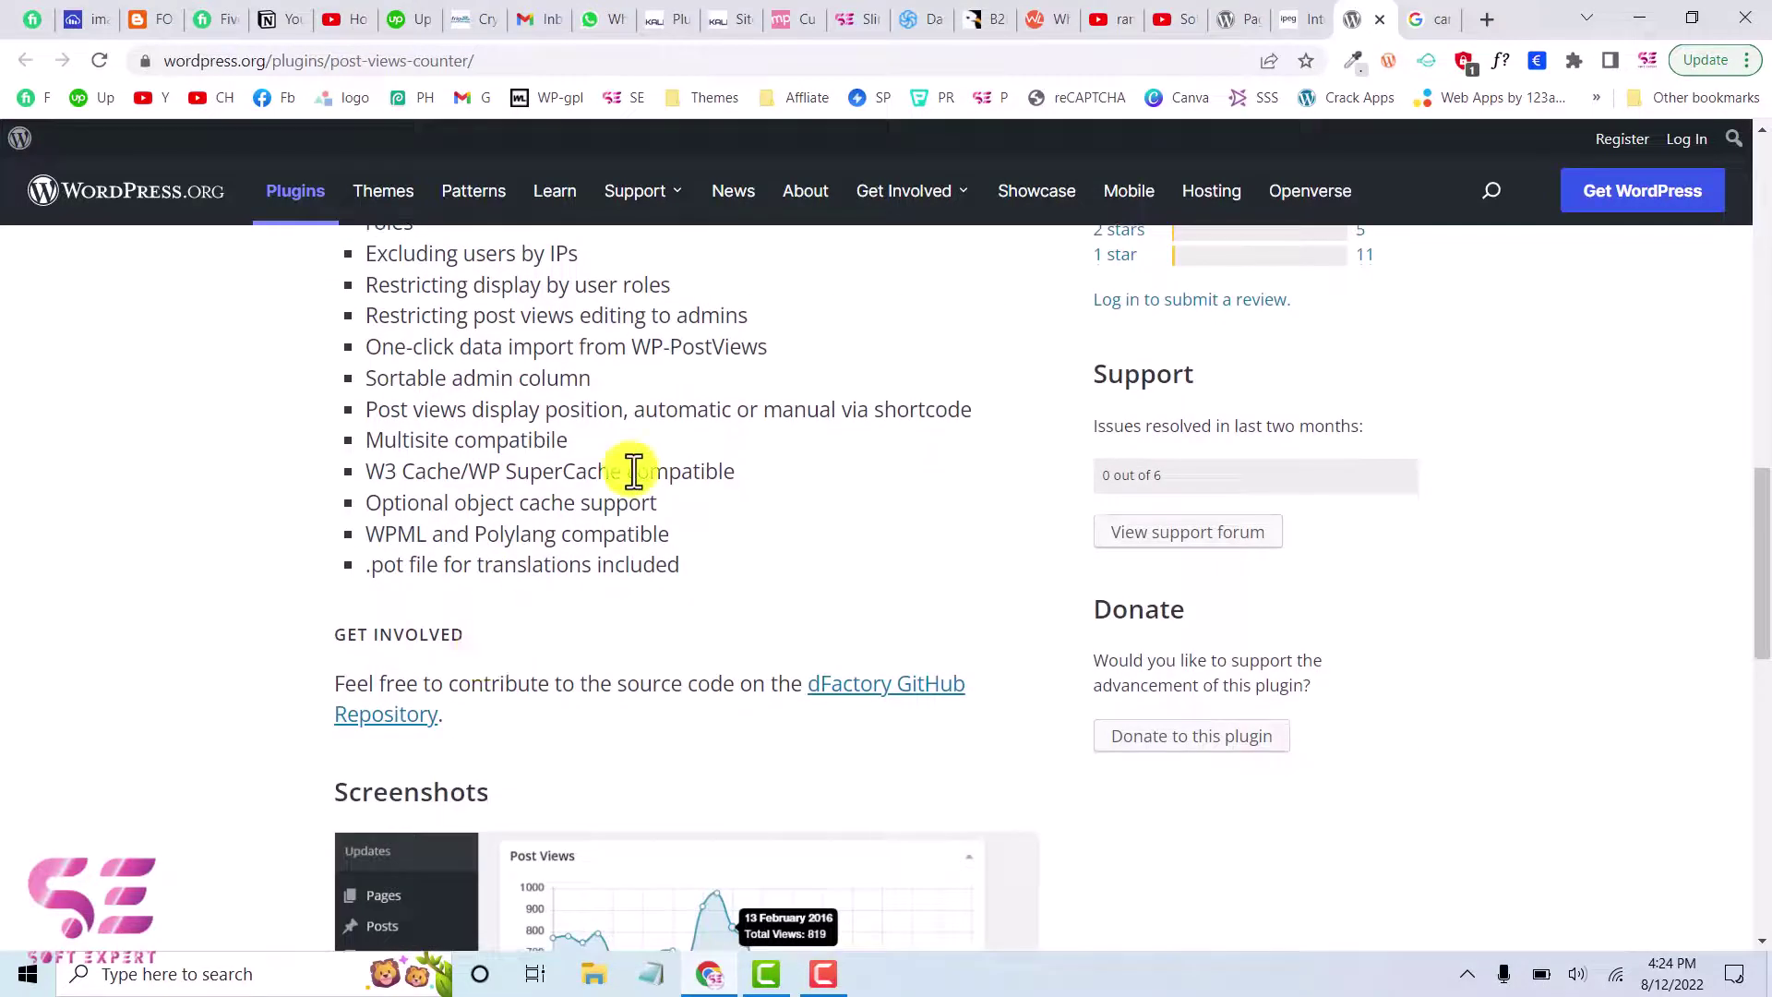
left_click_drag(374, 470, 510, 471)
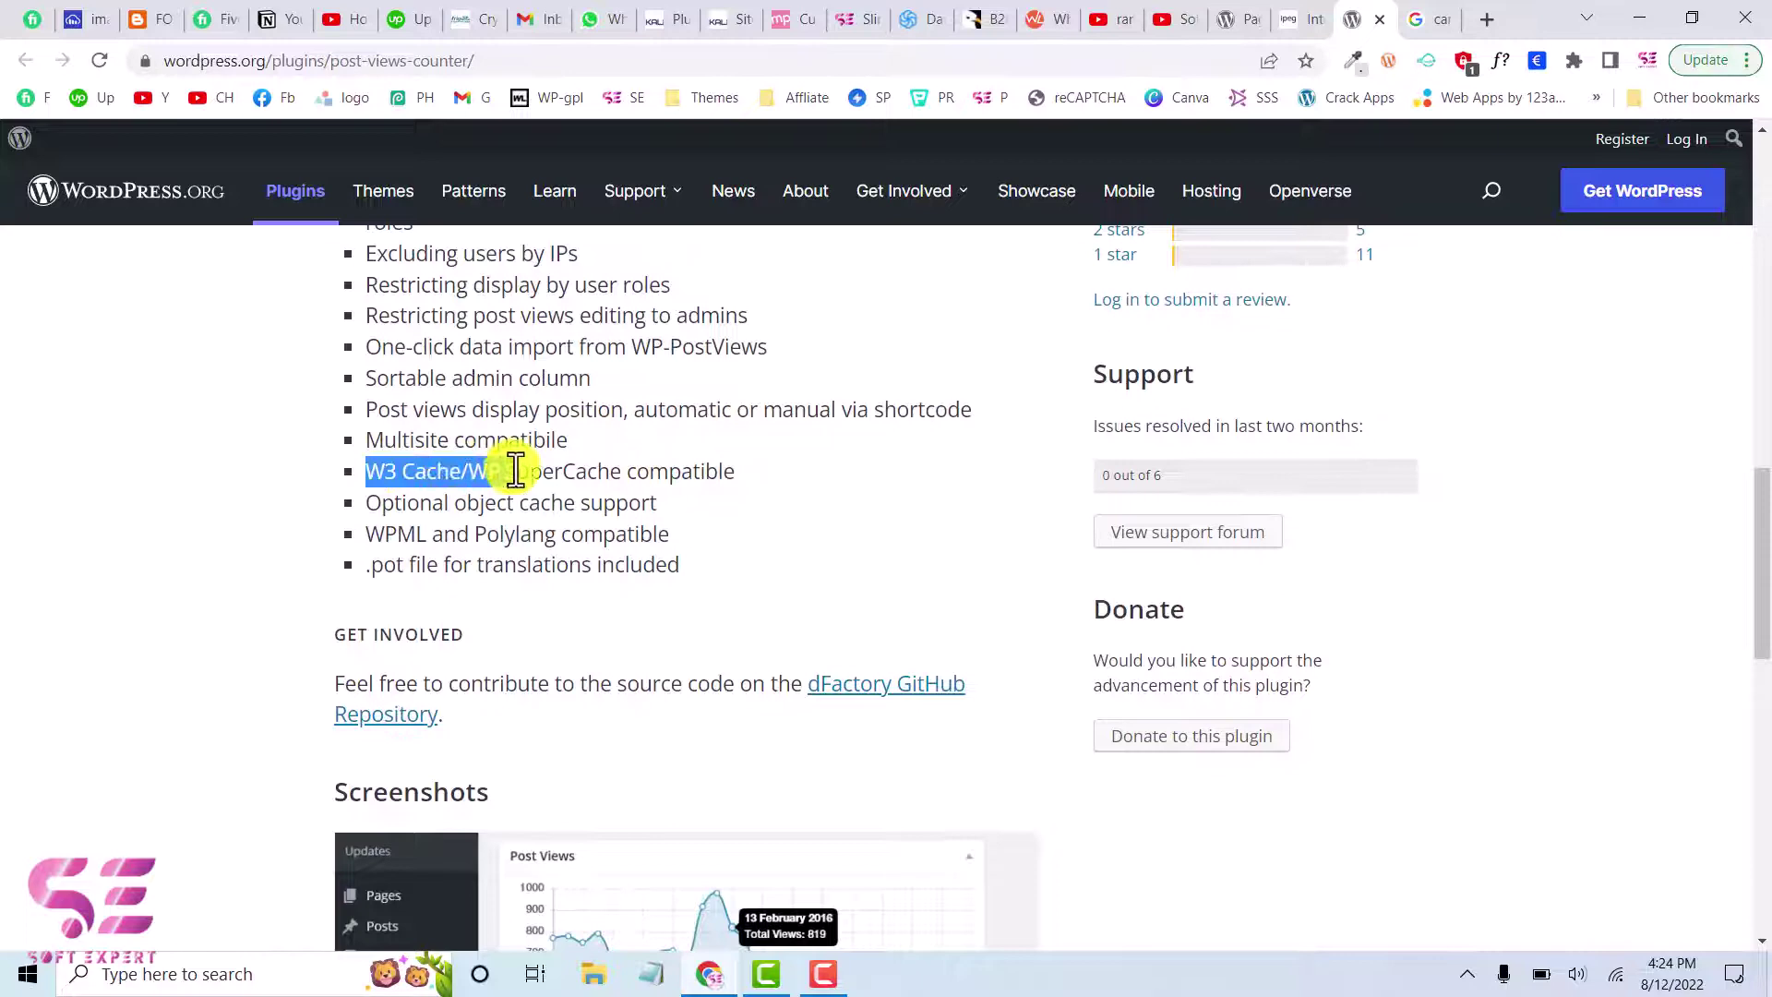
left_click(514, 471)
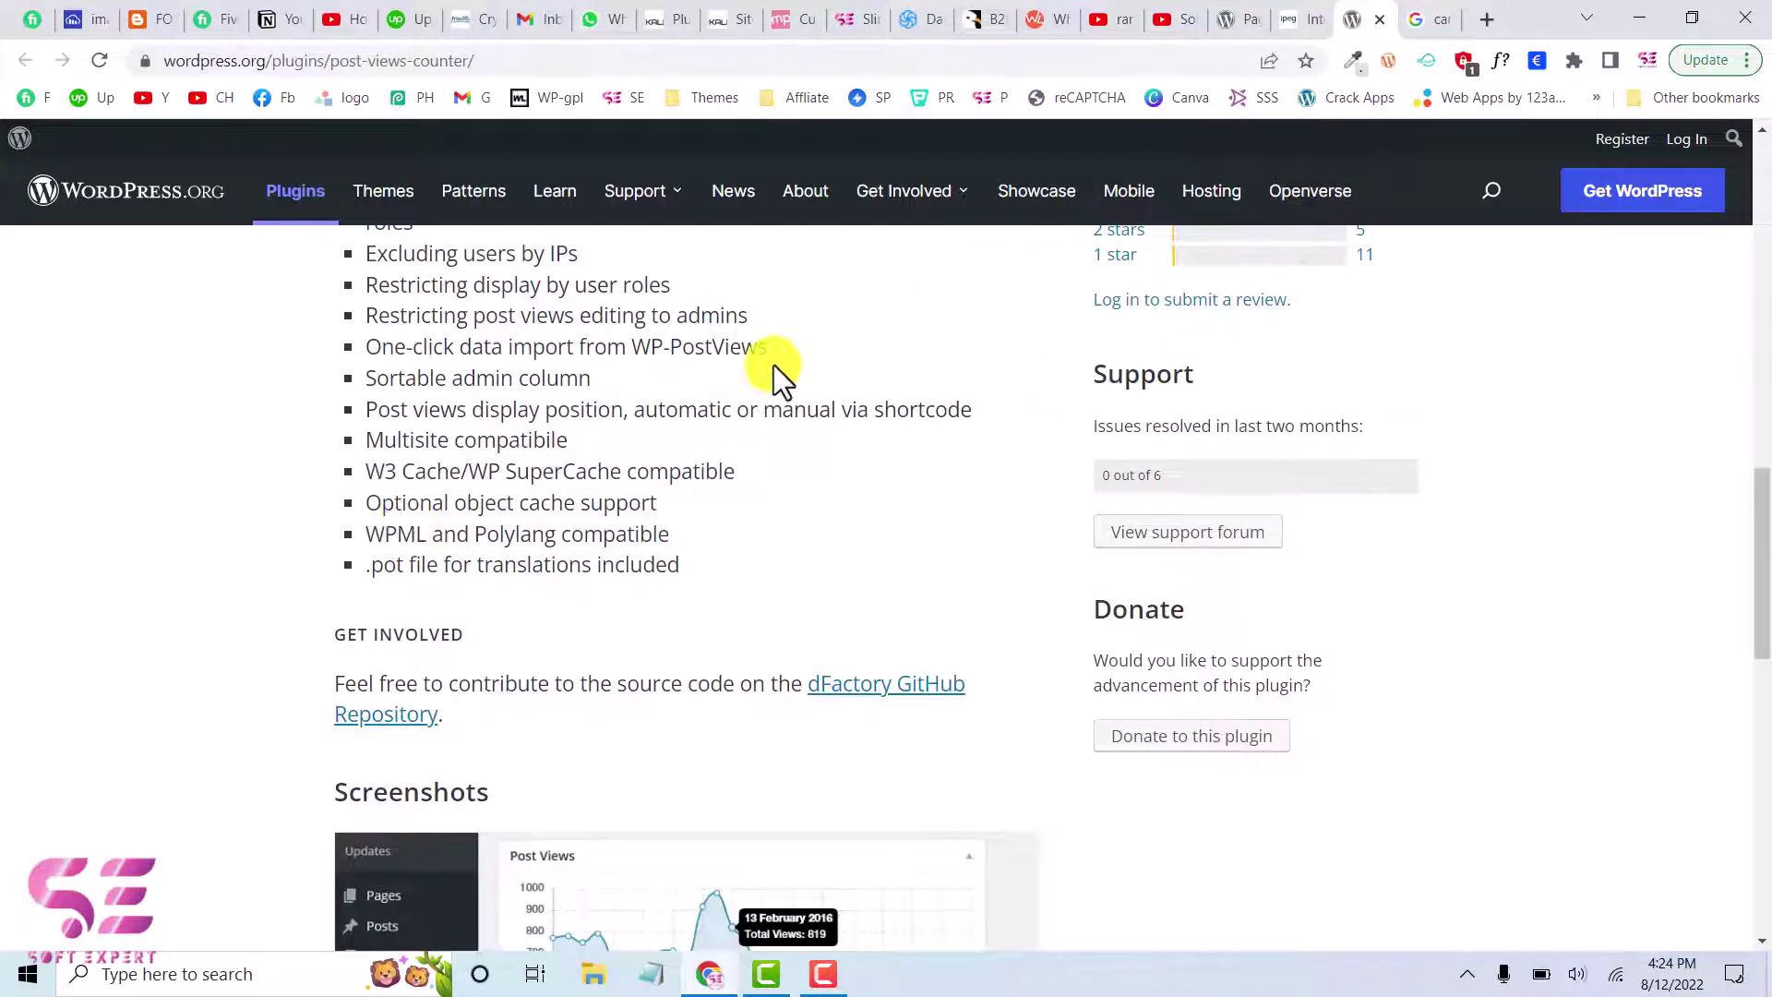
scroll(699, 517, "up", 15)
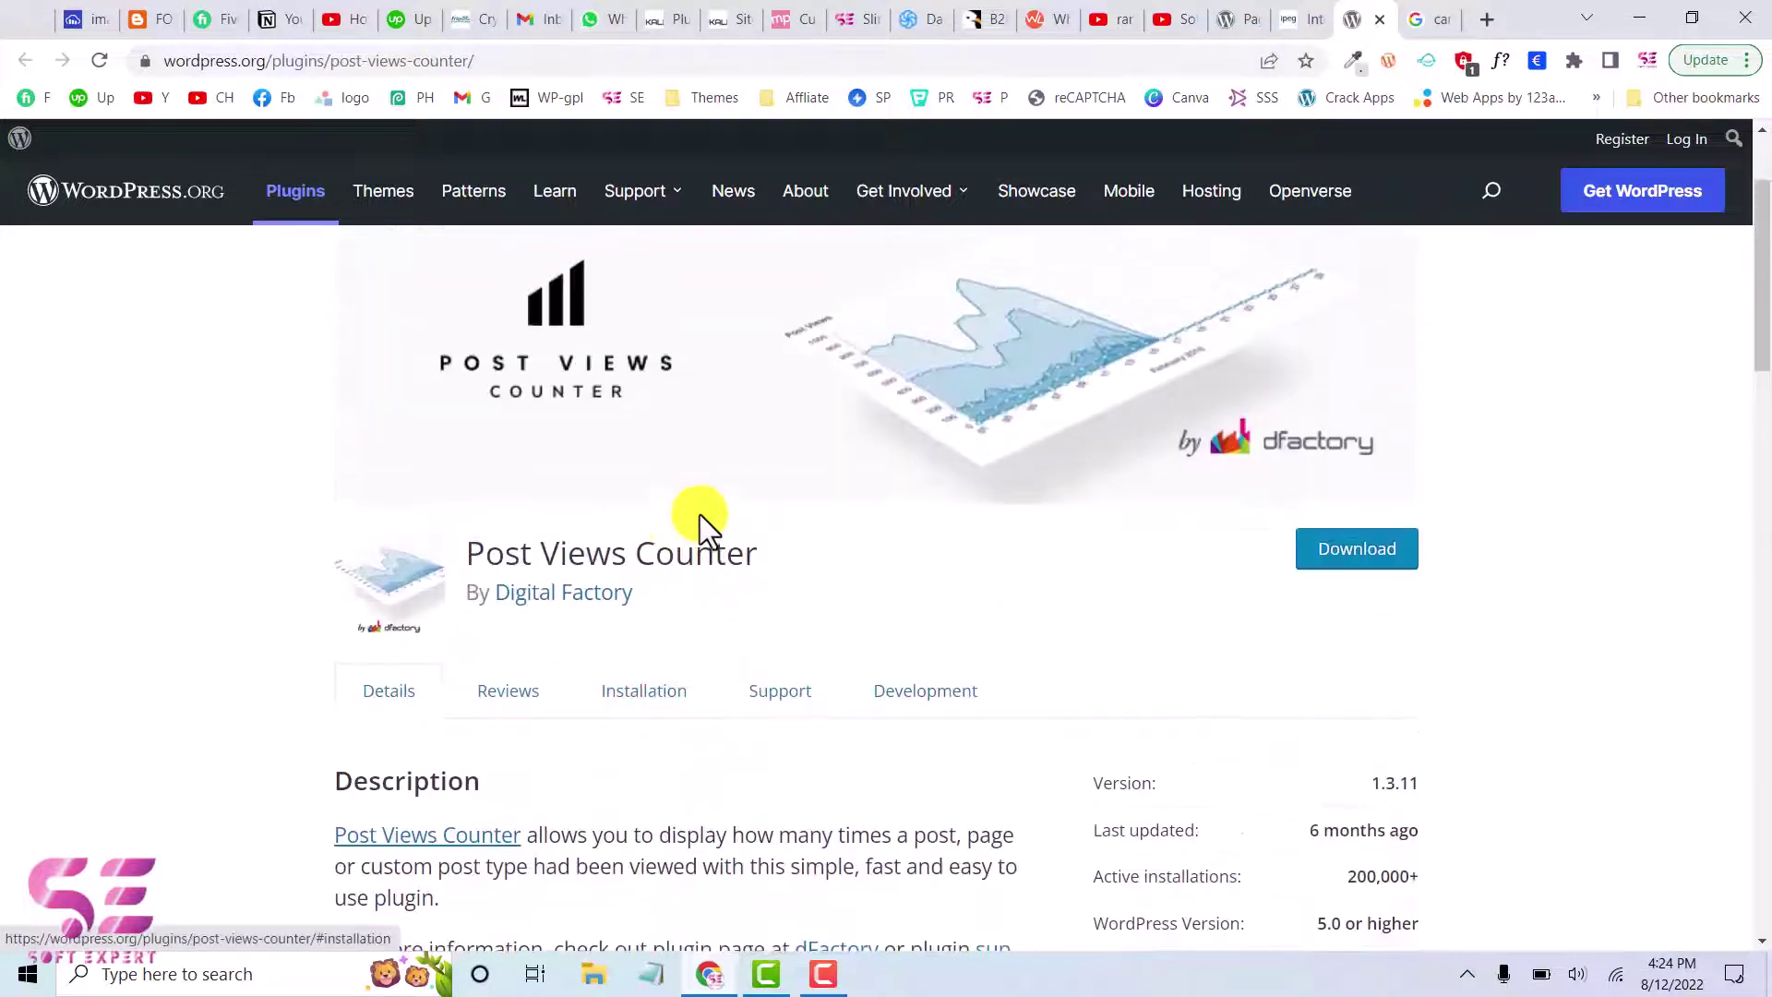
left_click_drag(473, 561, 763, 553)
Open the ipeg.com admin dashboard and go to Plugins > Add New.
left_click(1301, 19)
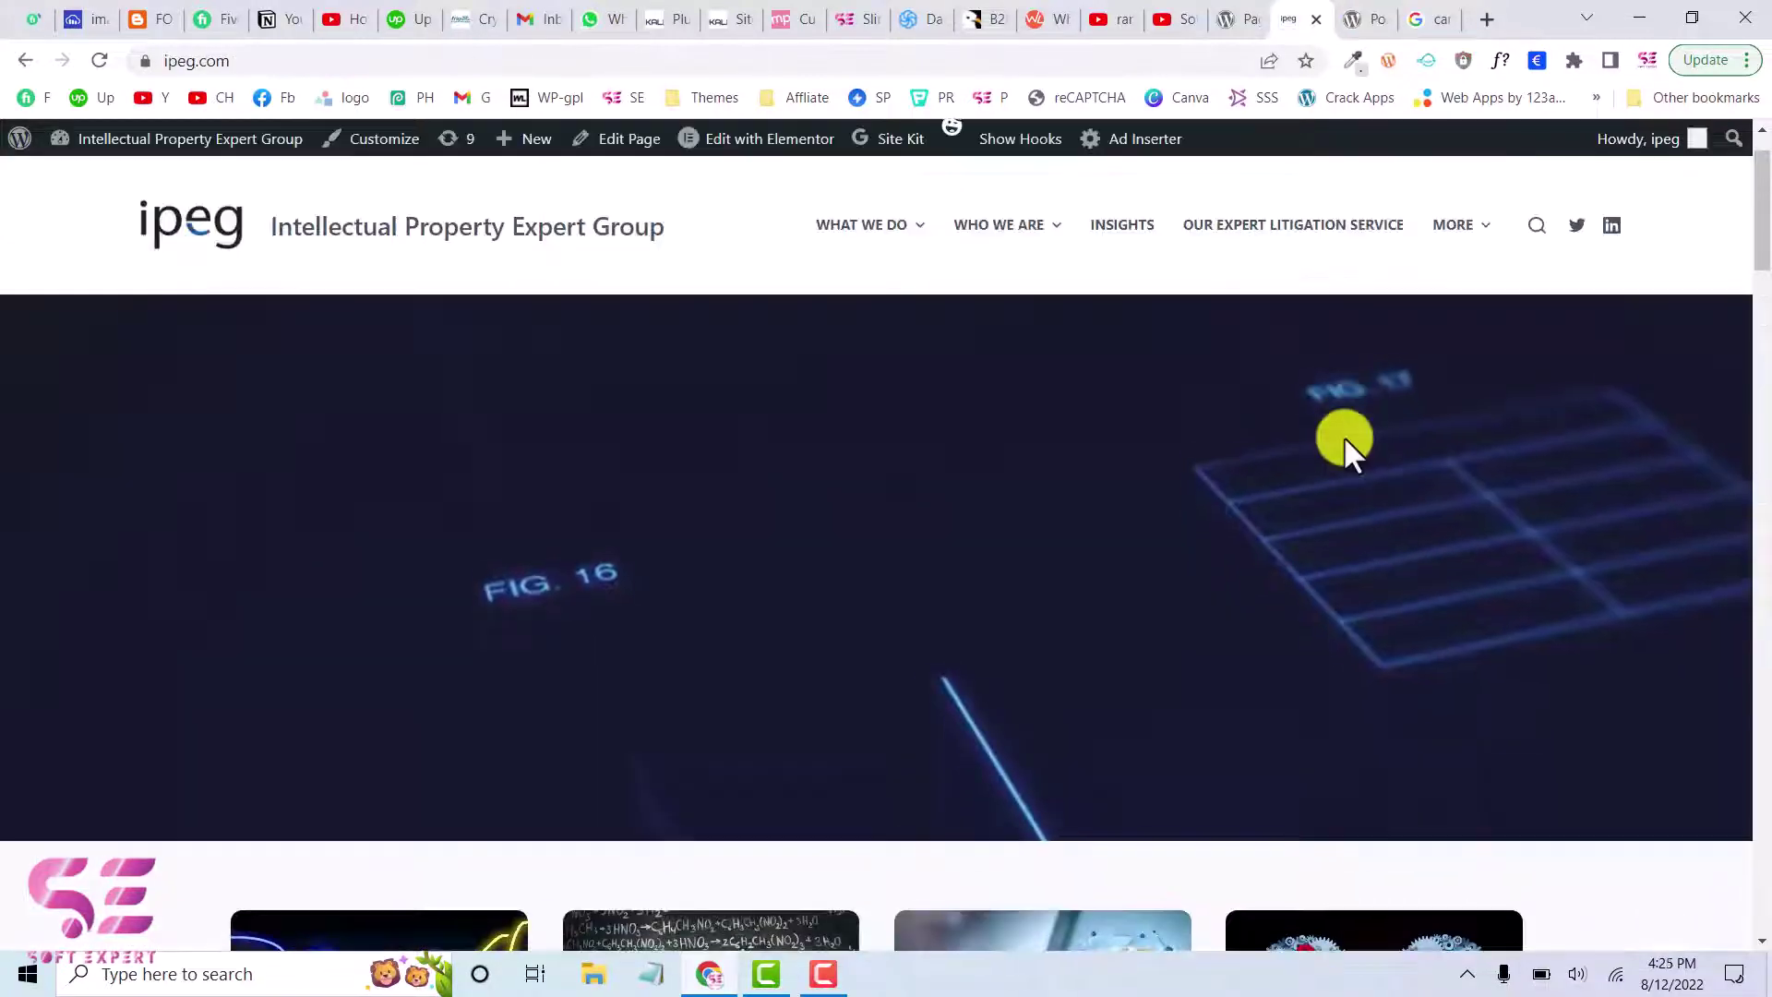
scroll(1218, 611, "down", 20)
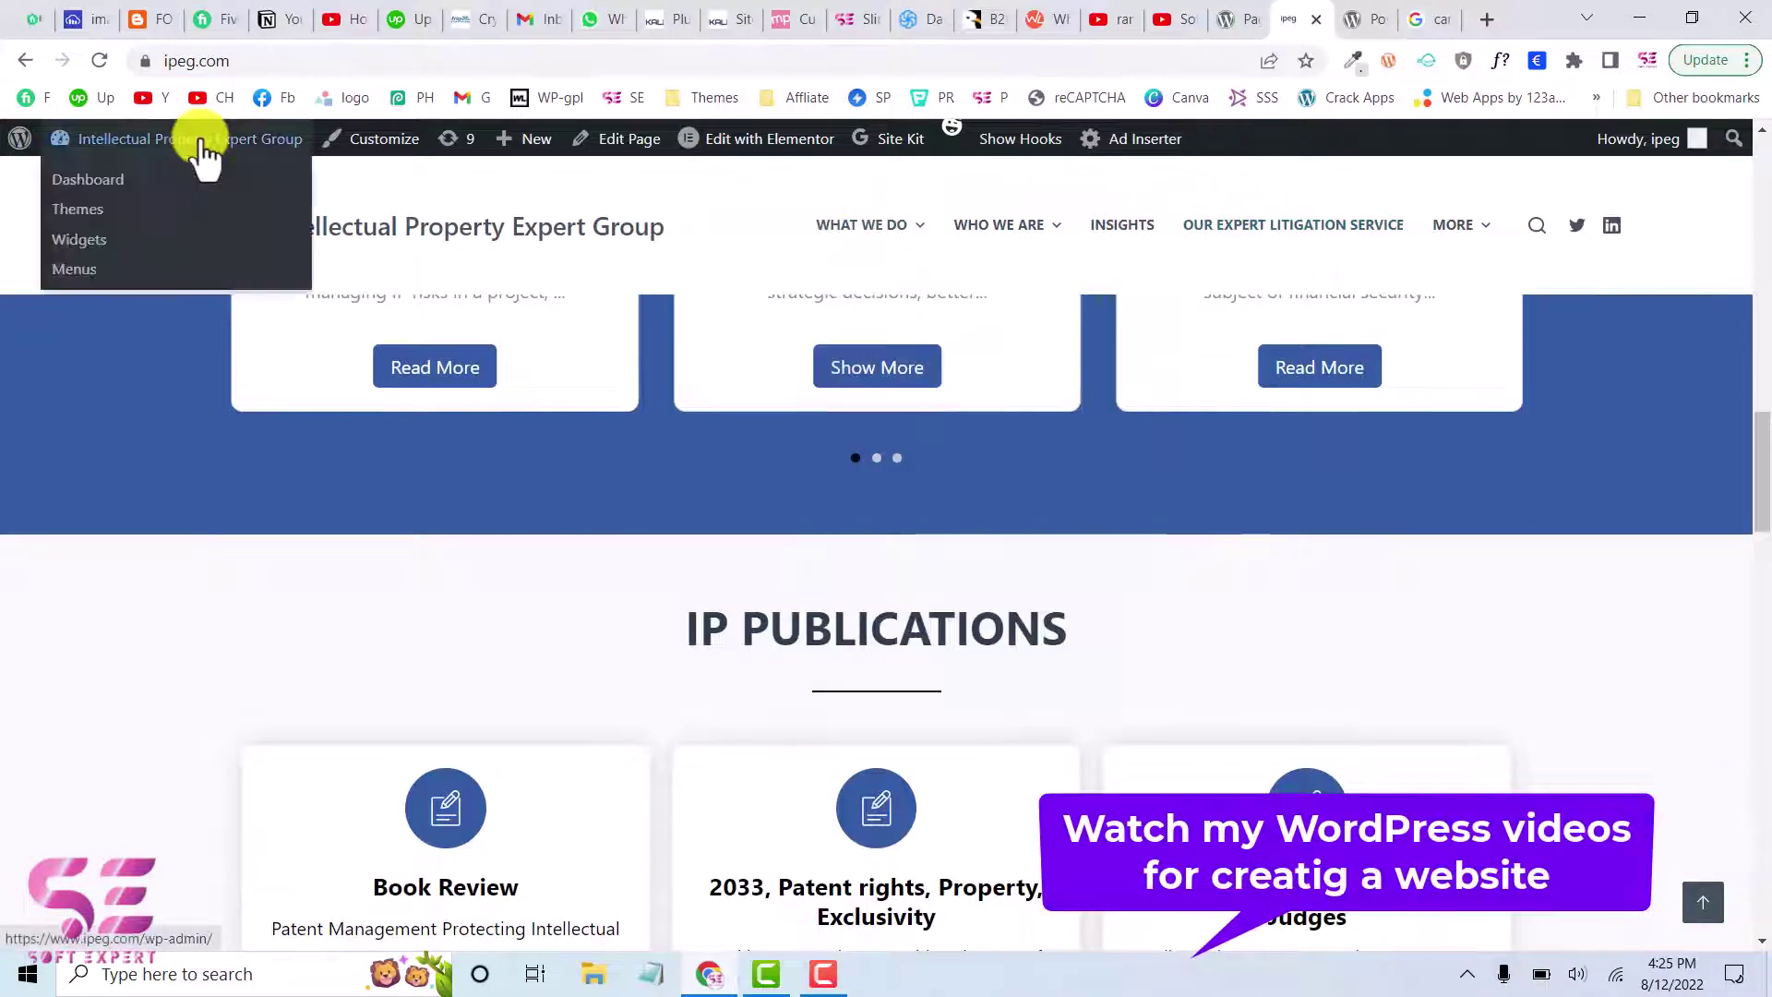
left_click(201, 146)
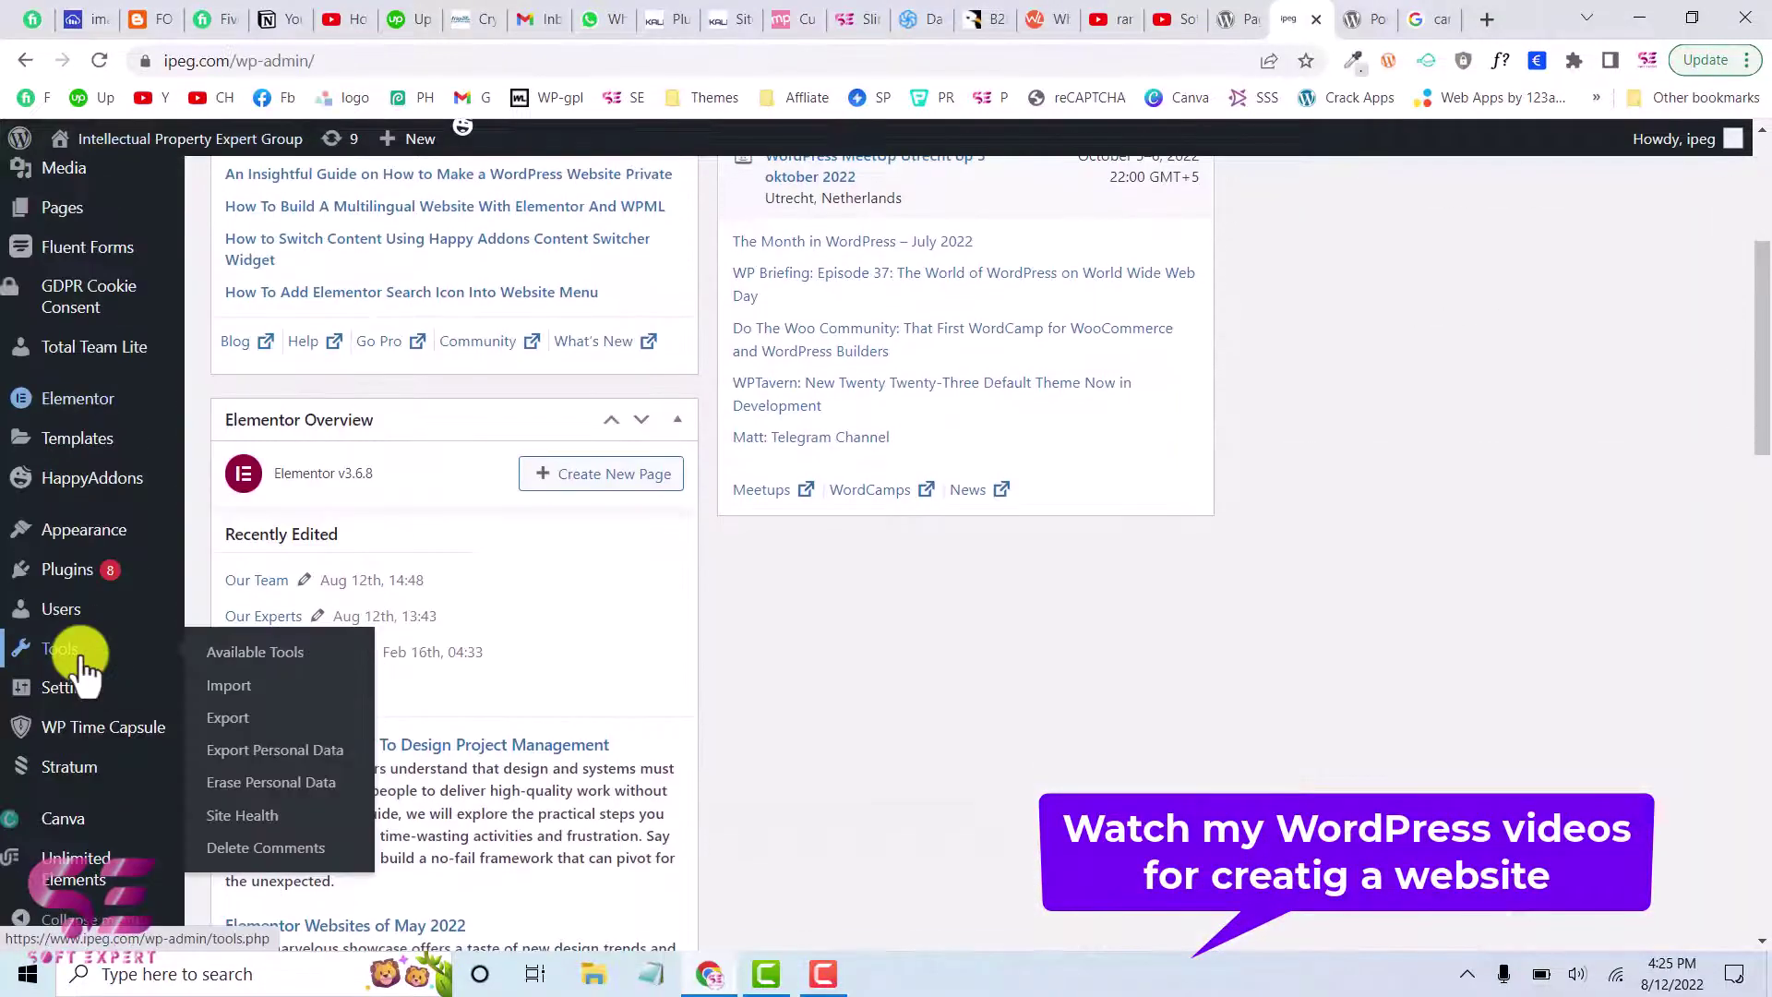
mouse_move(102, 570)
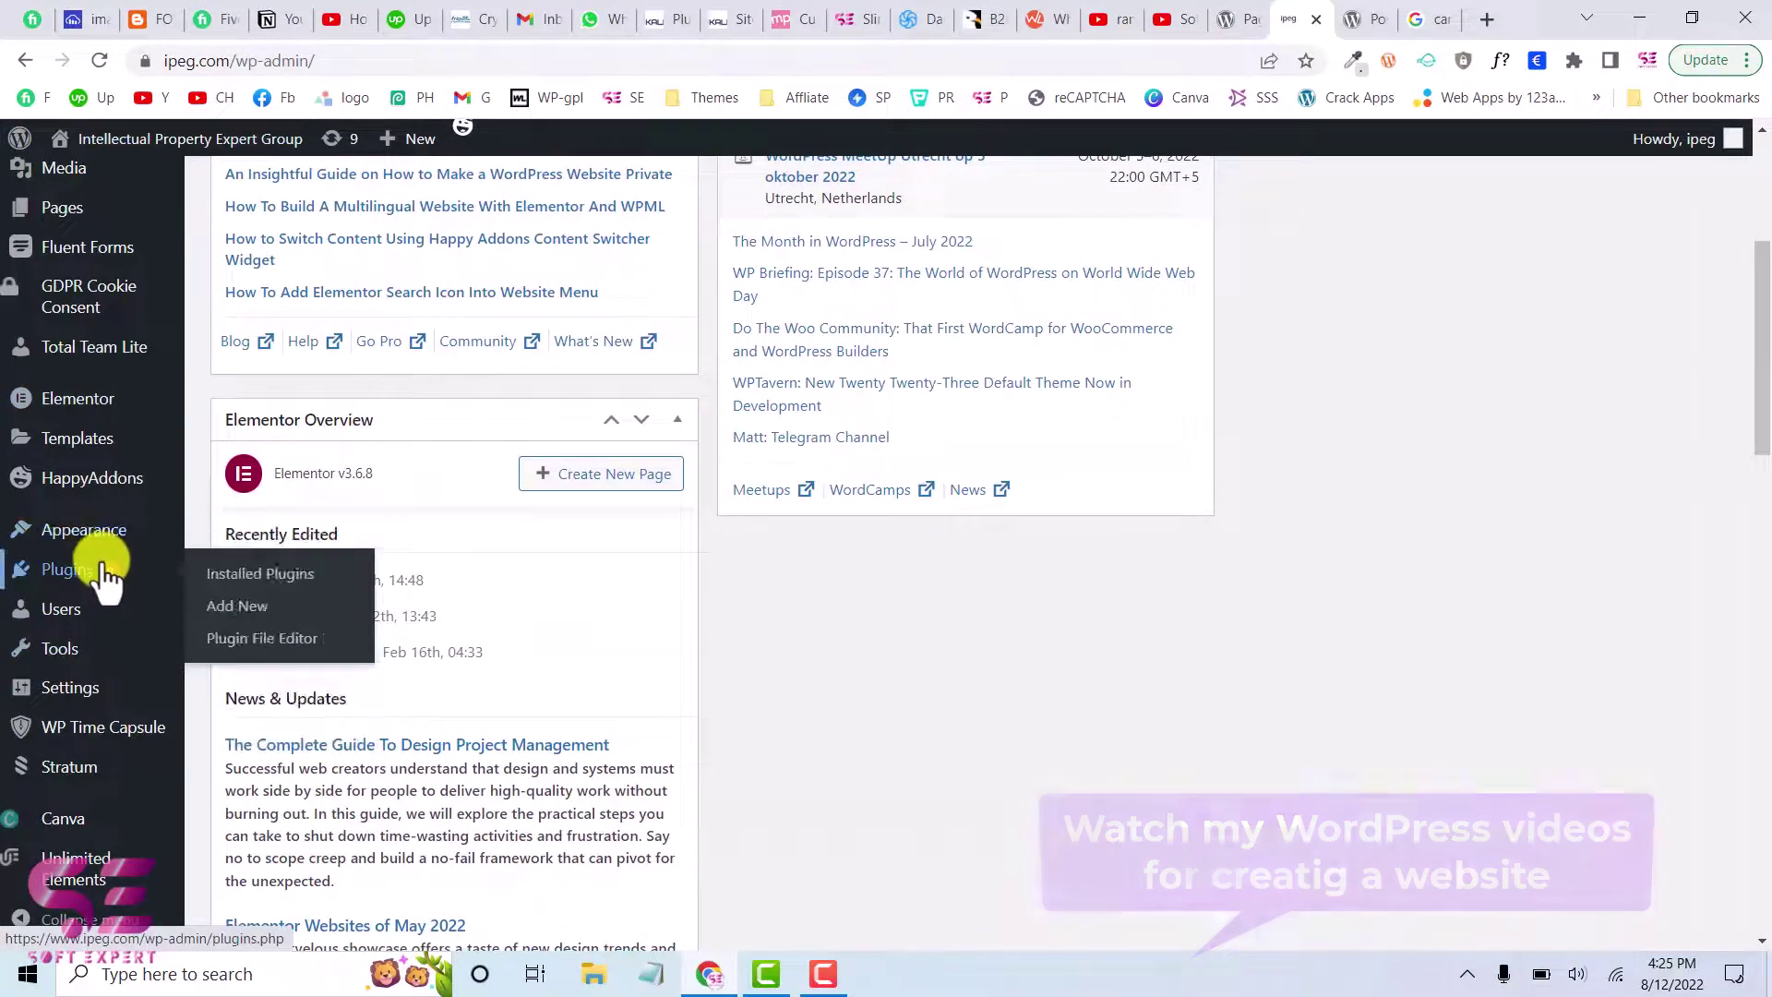
left_click(238, 607)
Search for Post Views Counter, then install and activate it.
left_click(1456, 261)
type("Post Views Counter")
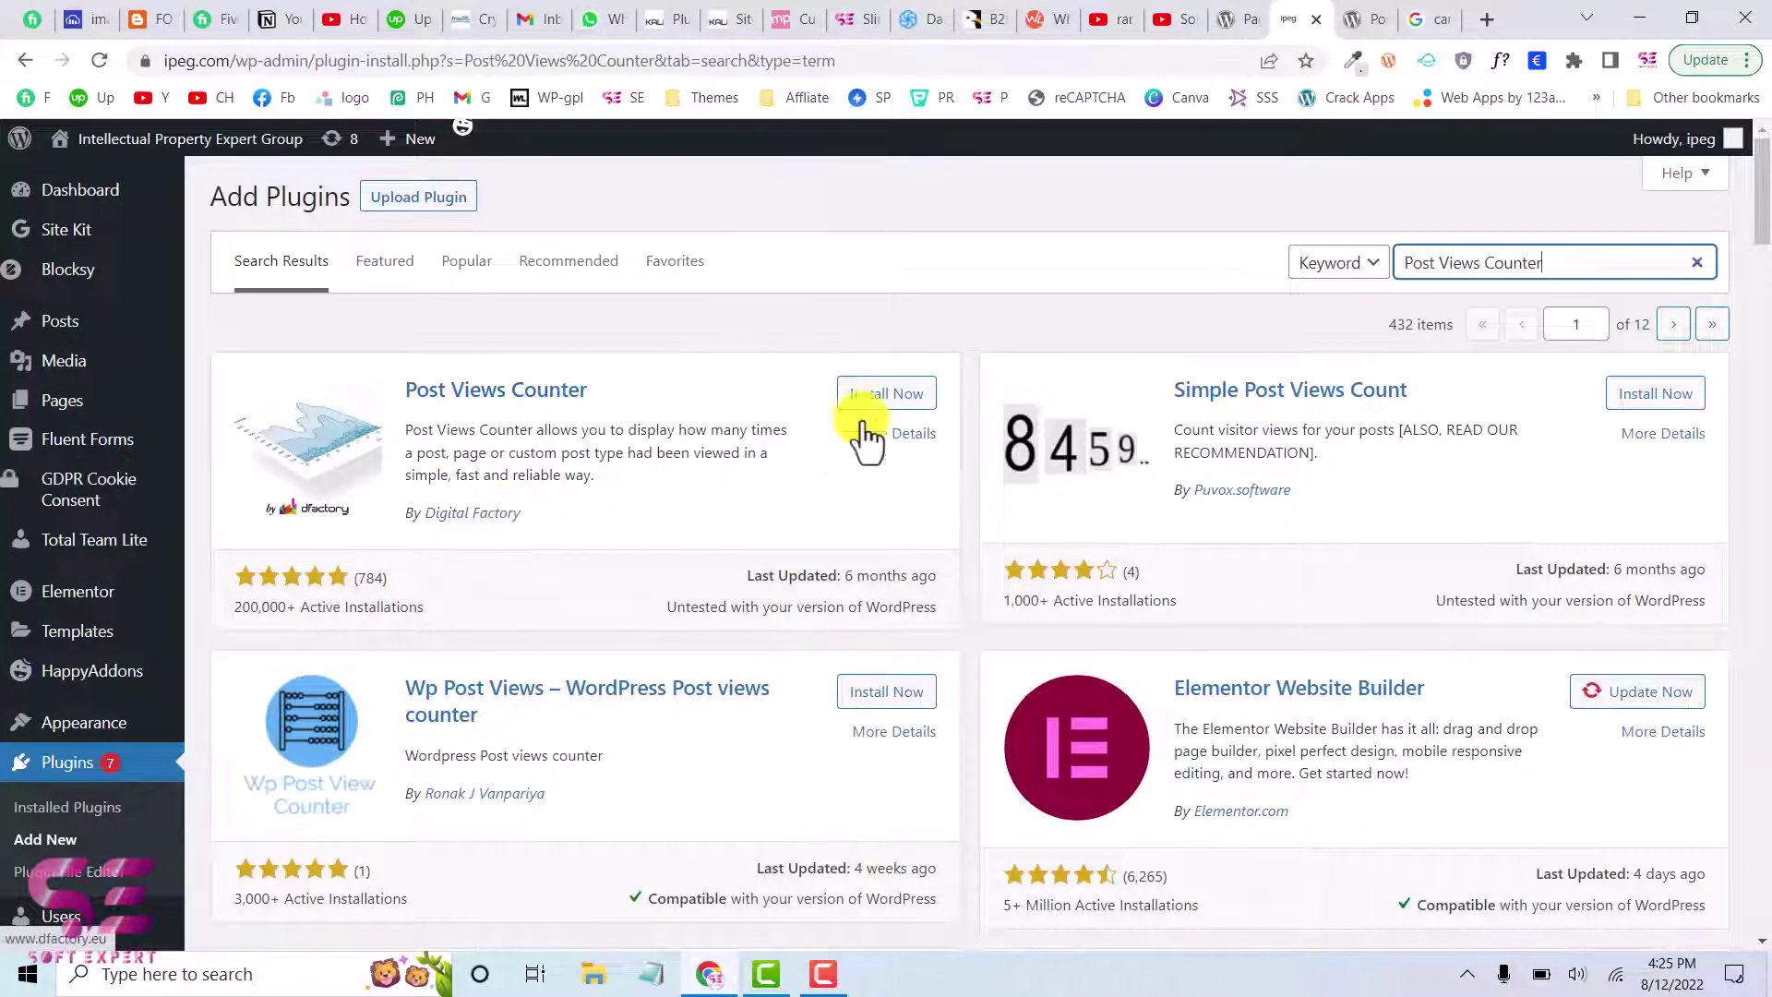
left_click(912, 400)
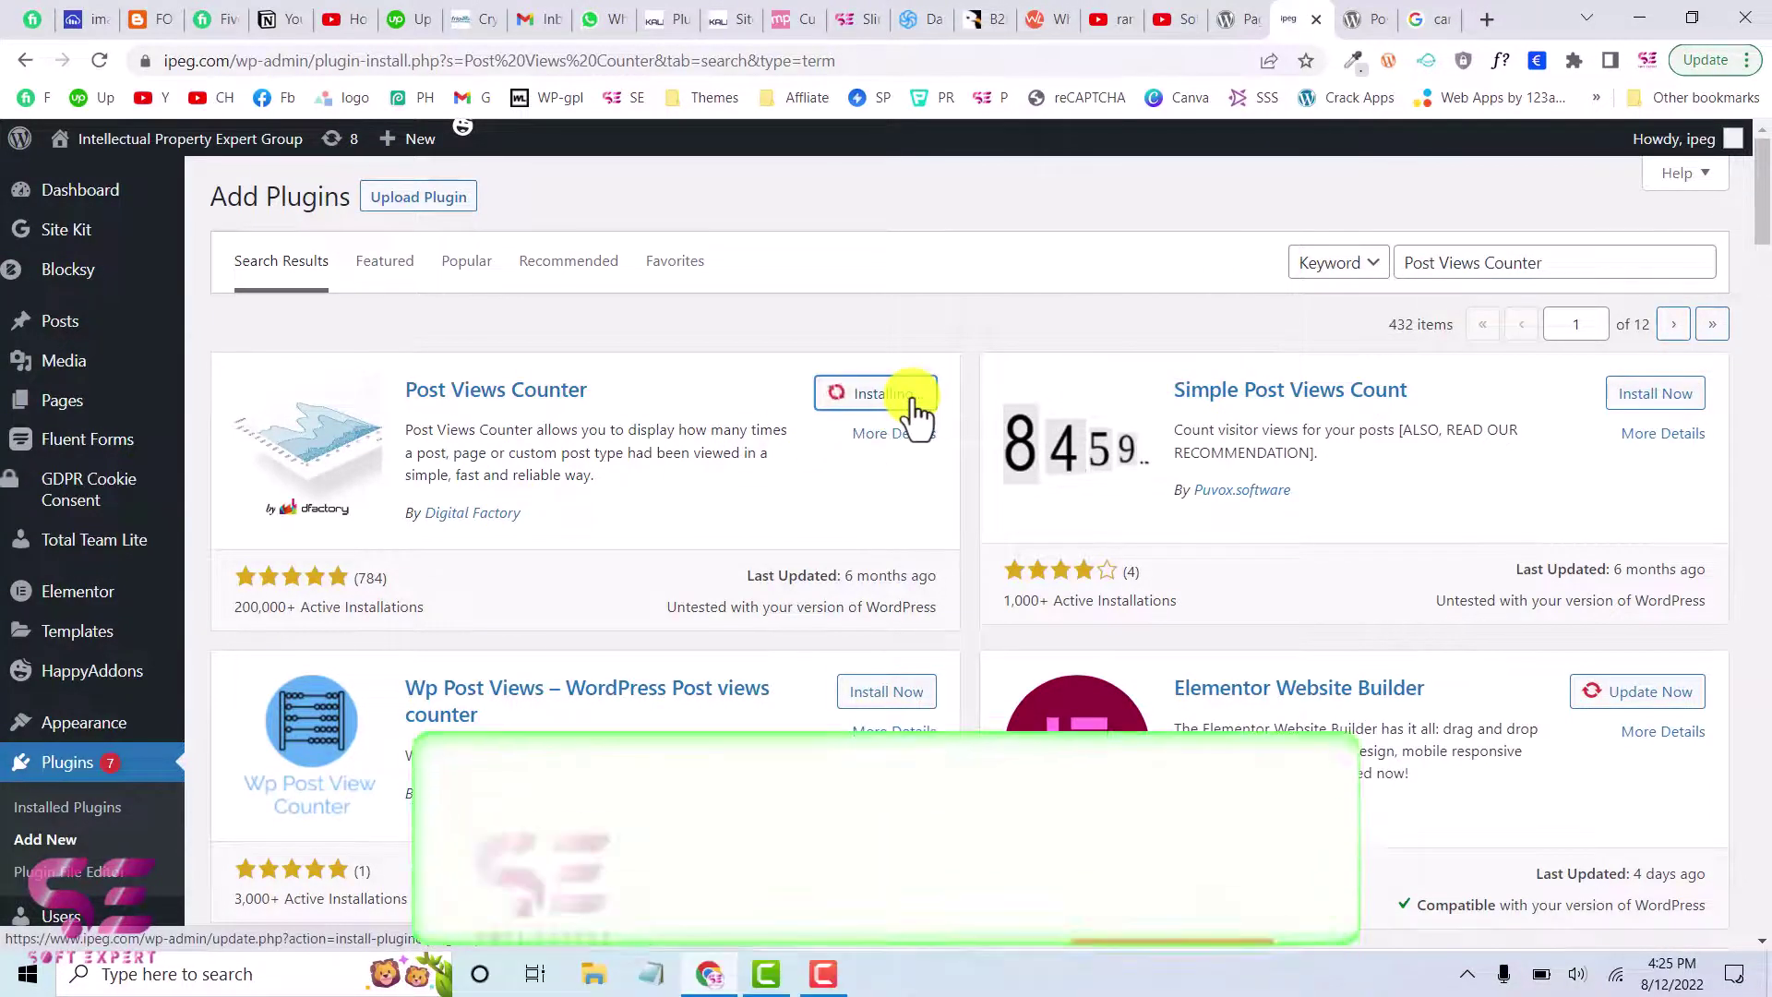
left_click(893, 394)
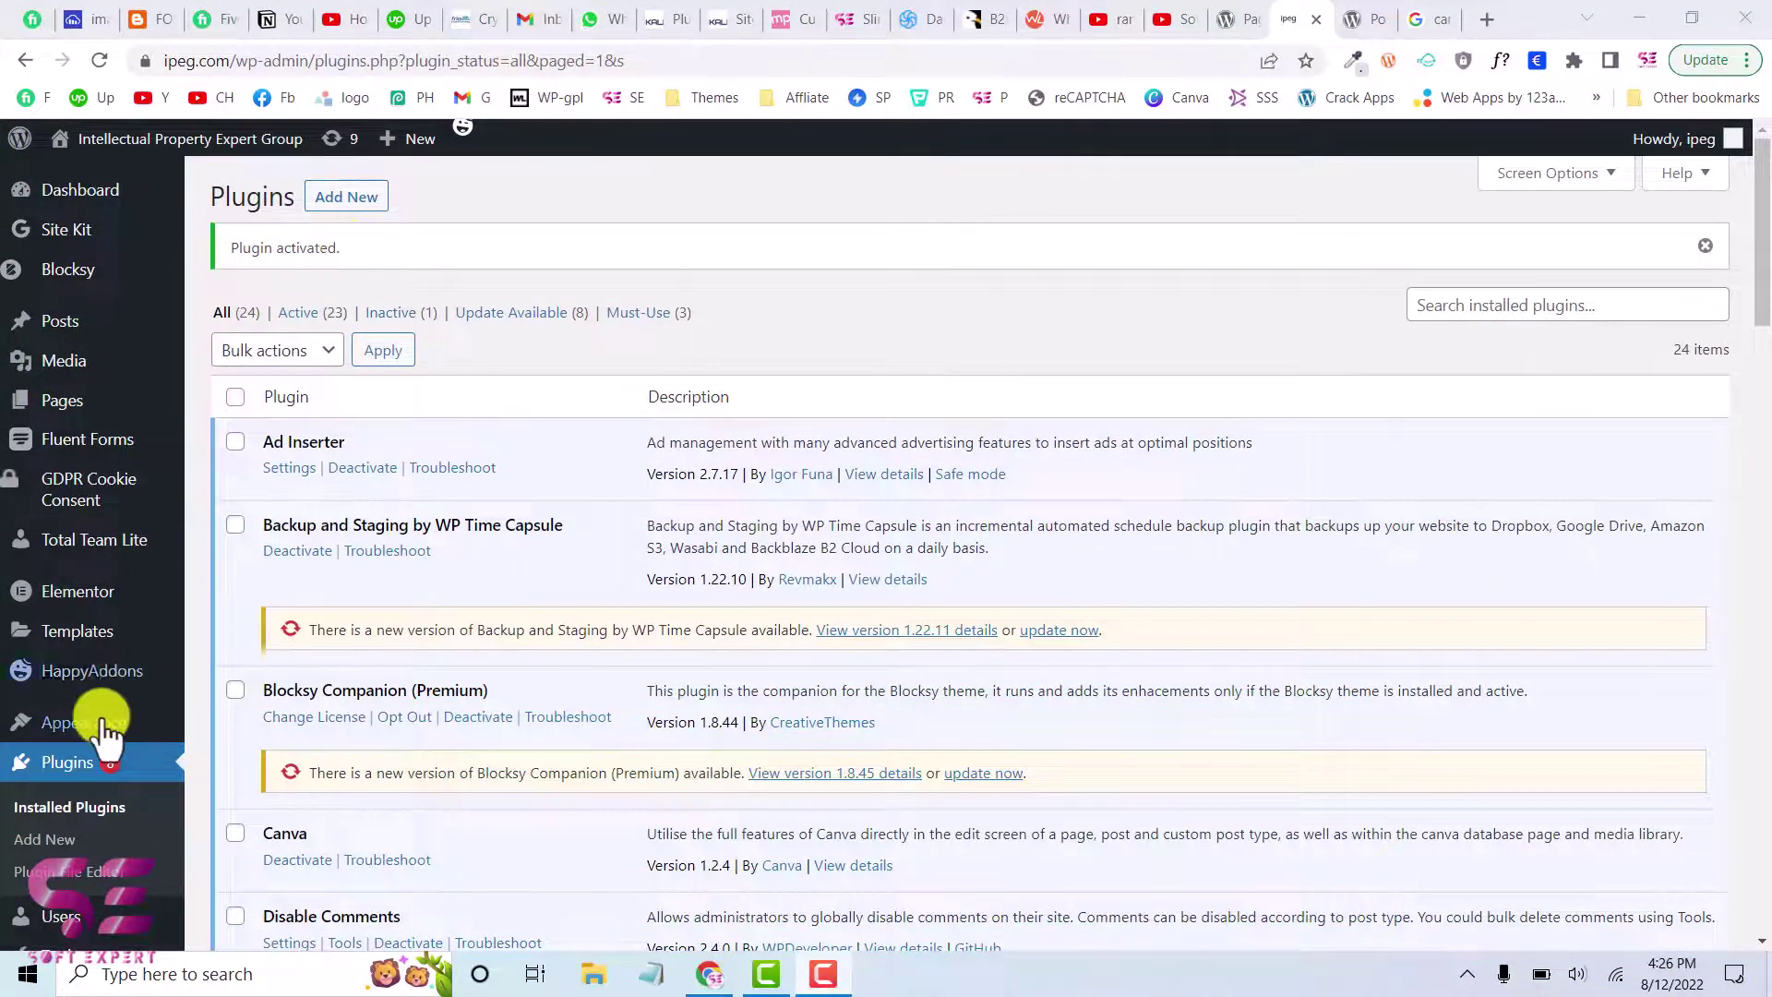
Open the Settings > Post Views Counter page.
scroll(107, 731, "down", 4)
mouse_move(71, 690)
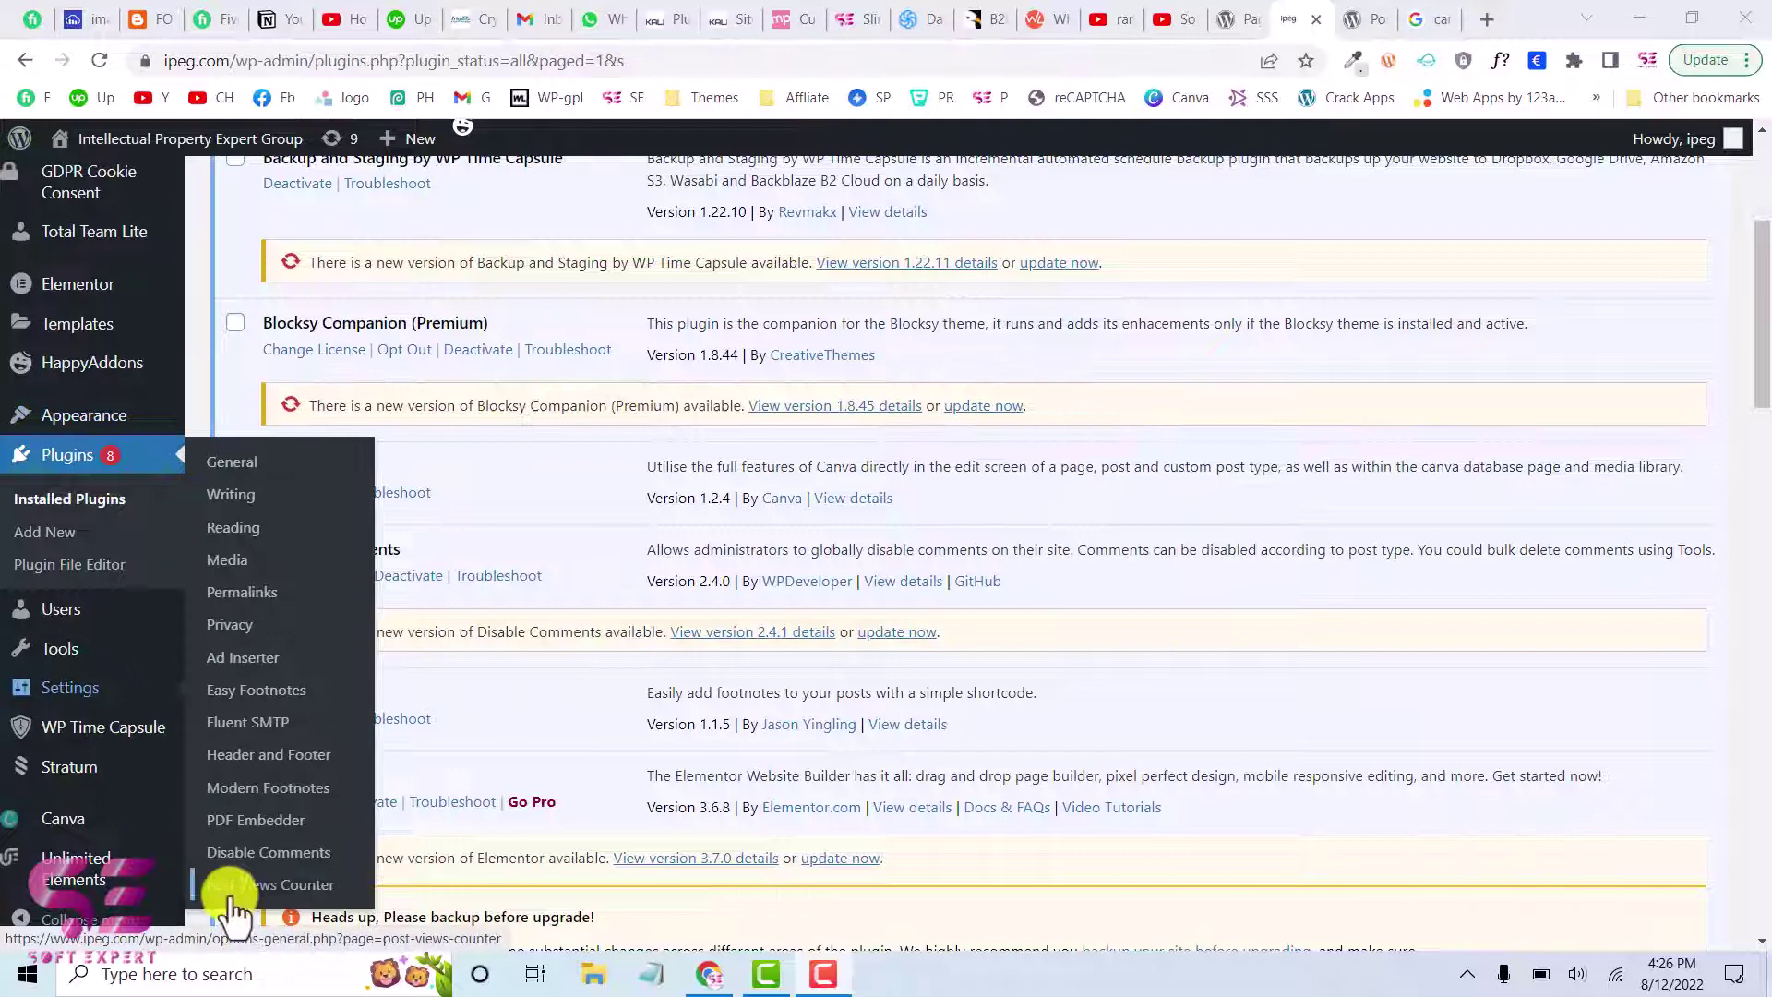
left_click(291, 885)
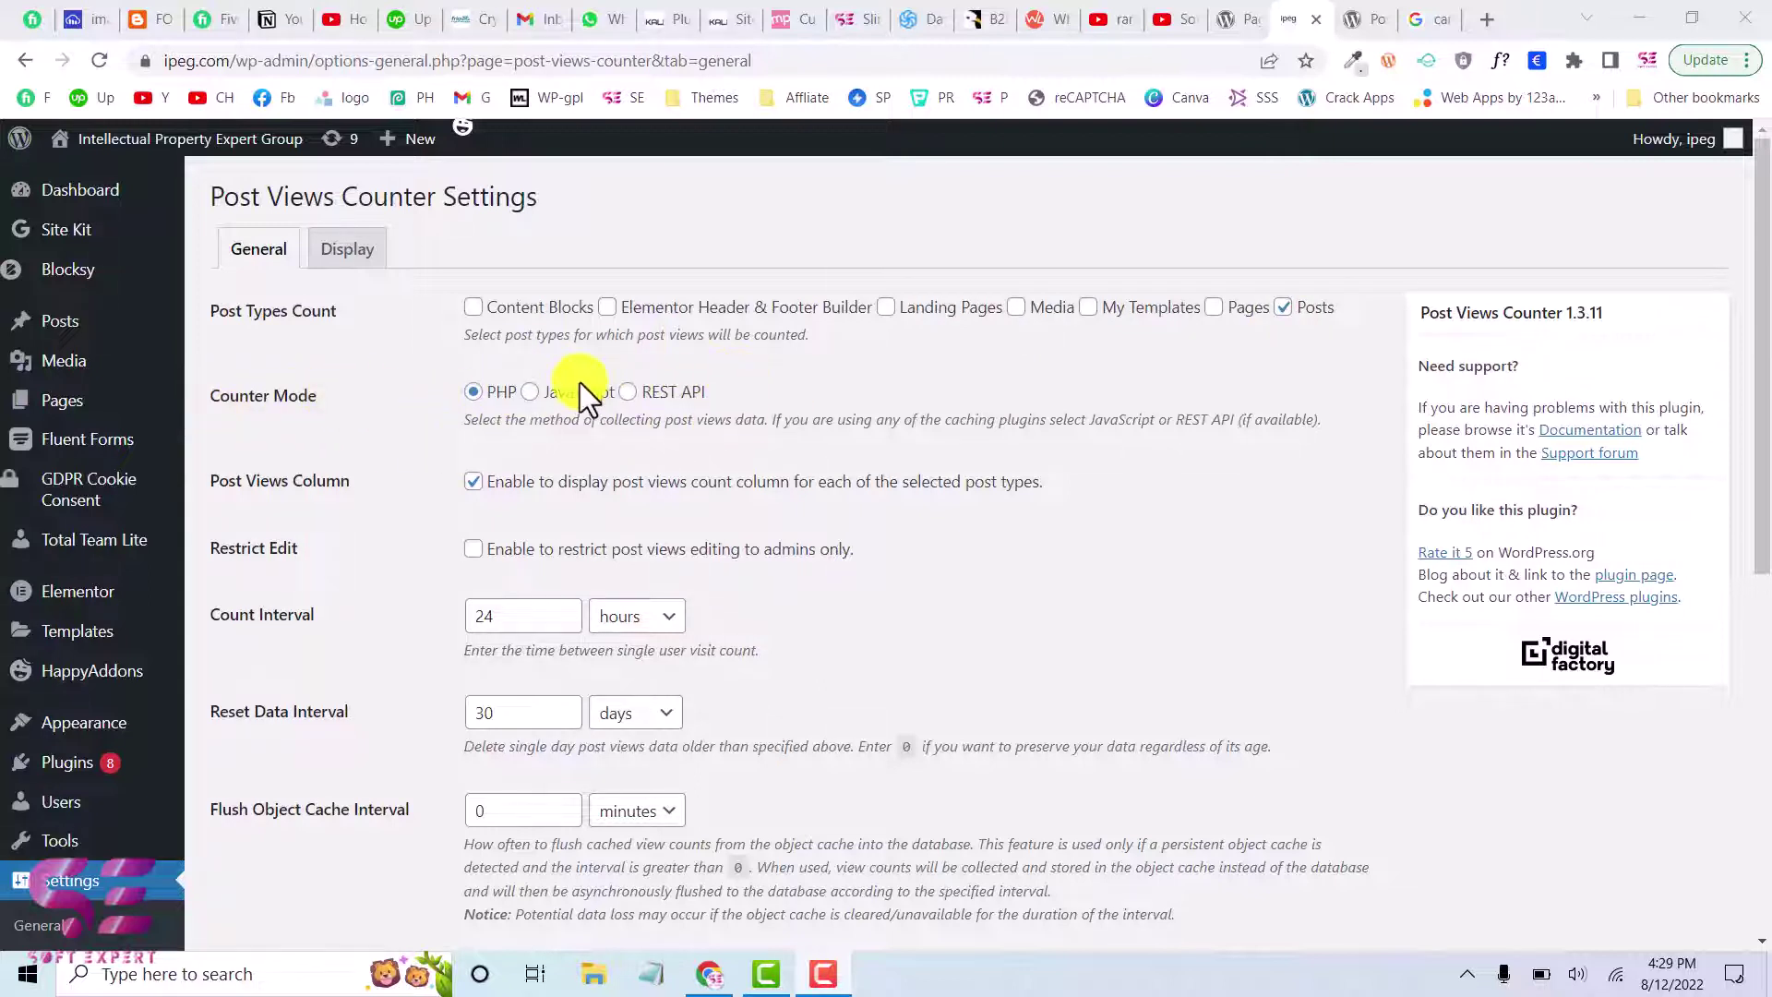
Review the General settings and change Reset Data Interval from 30 to 0 days.
scroll(579, 382, "down", 1)
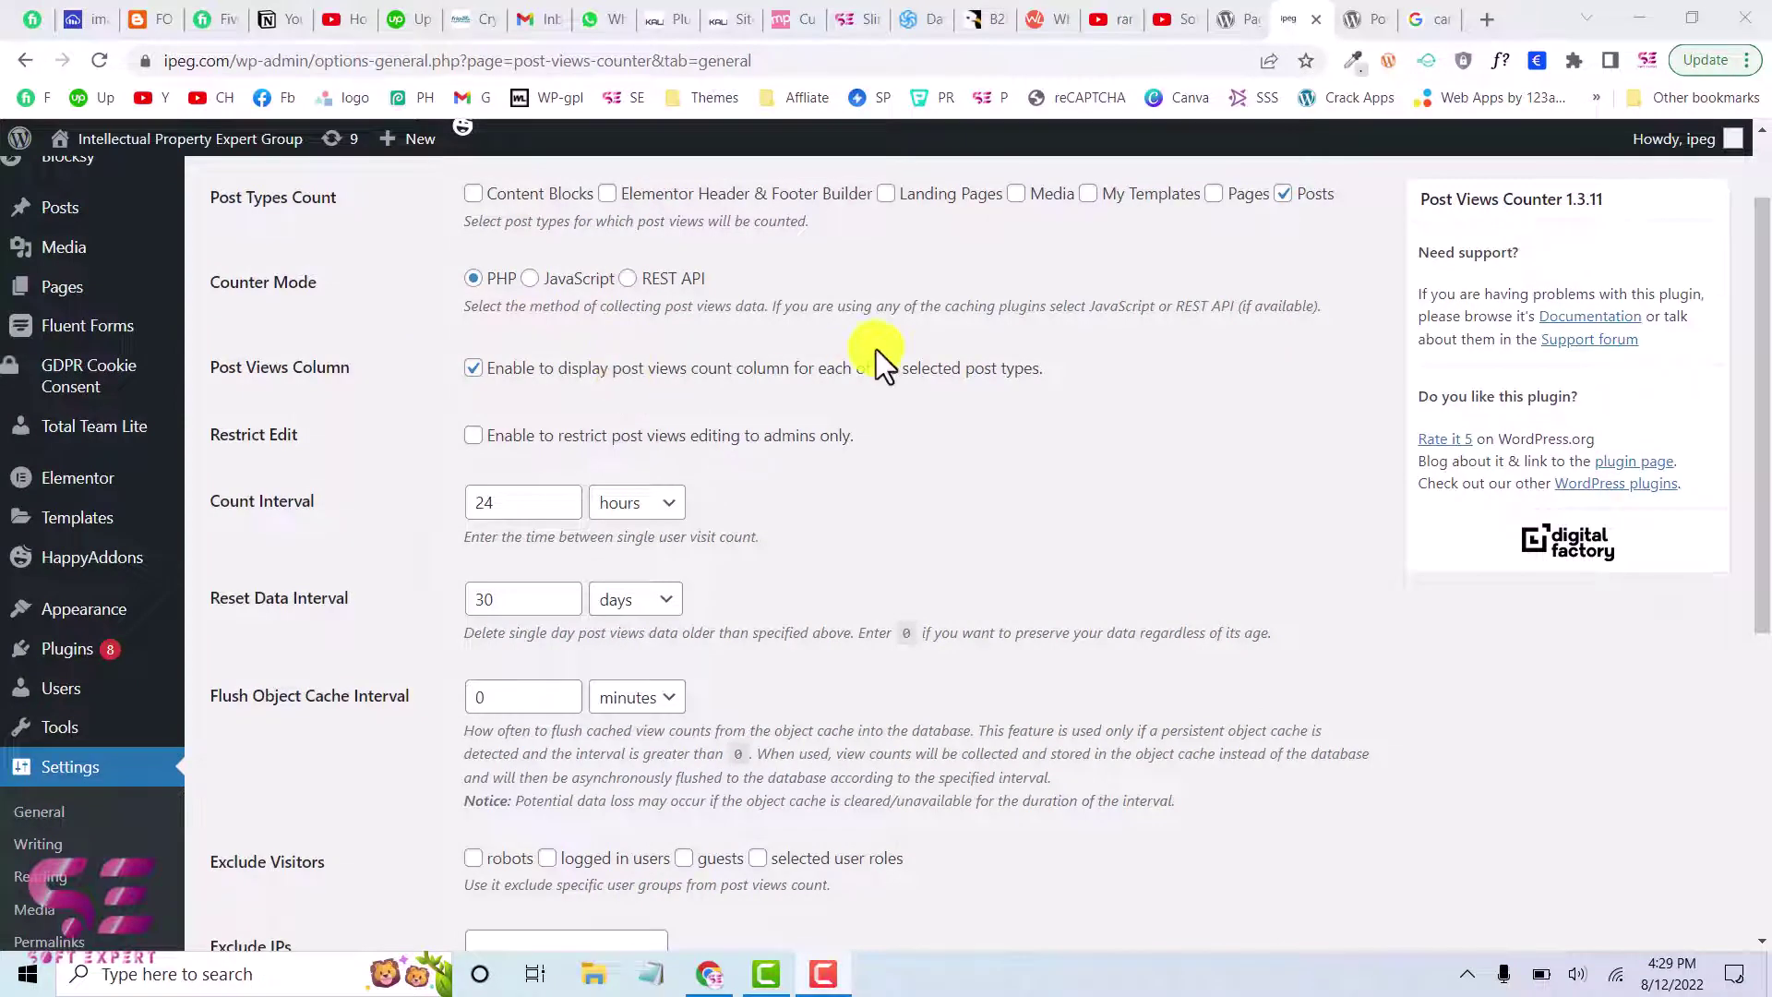
scroll(876, 349, "down", 1)
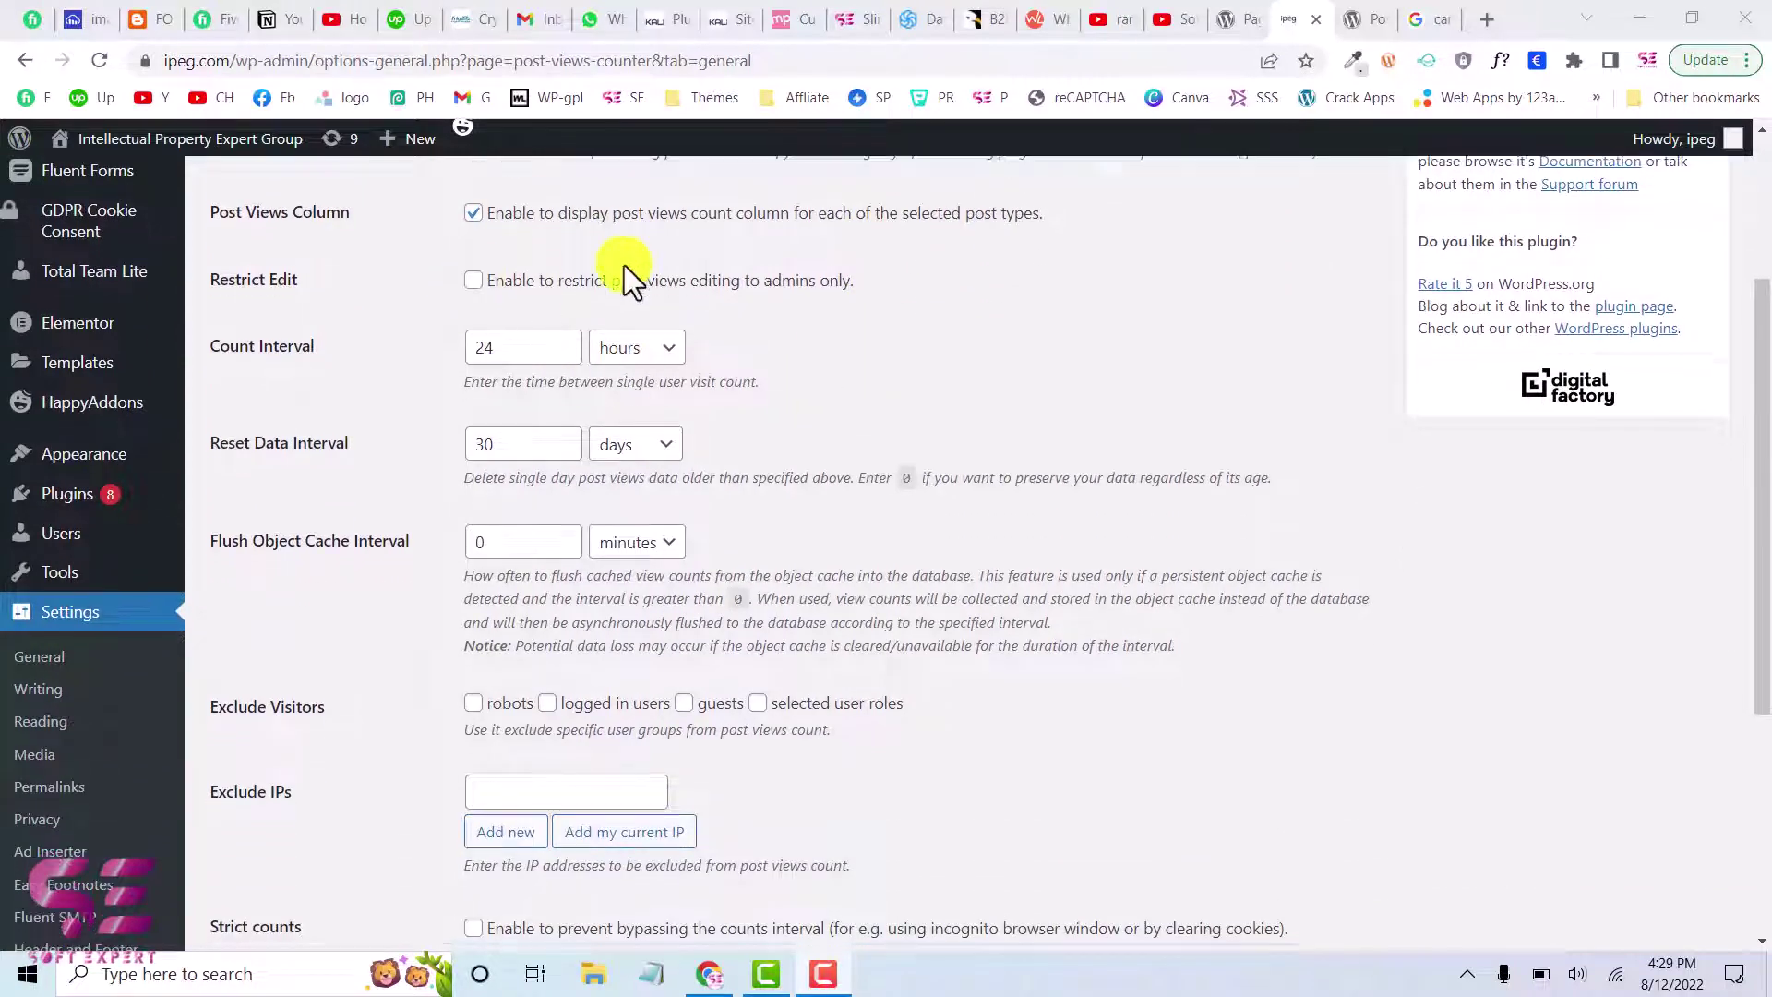
scroll(624, 264, "down", 1)
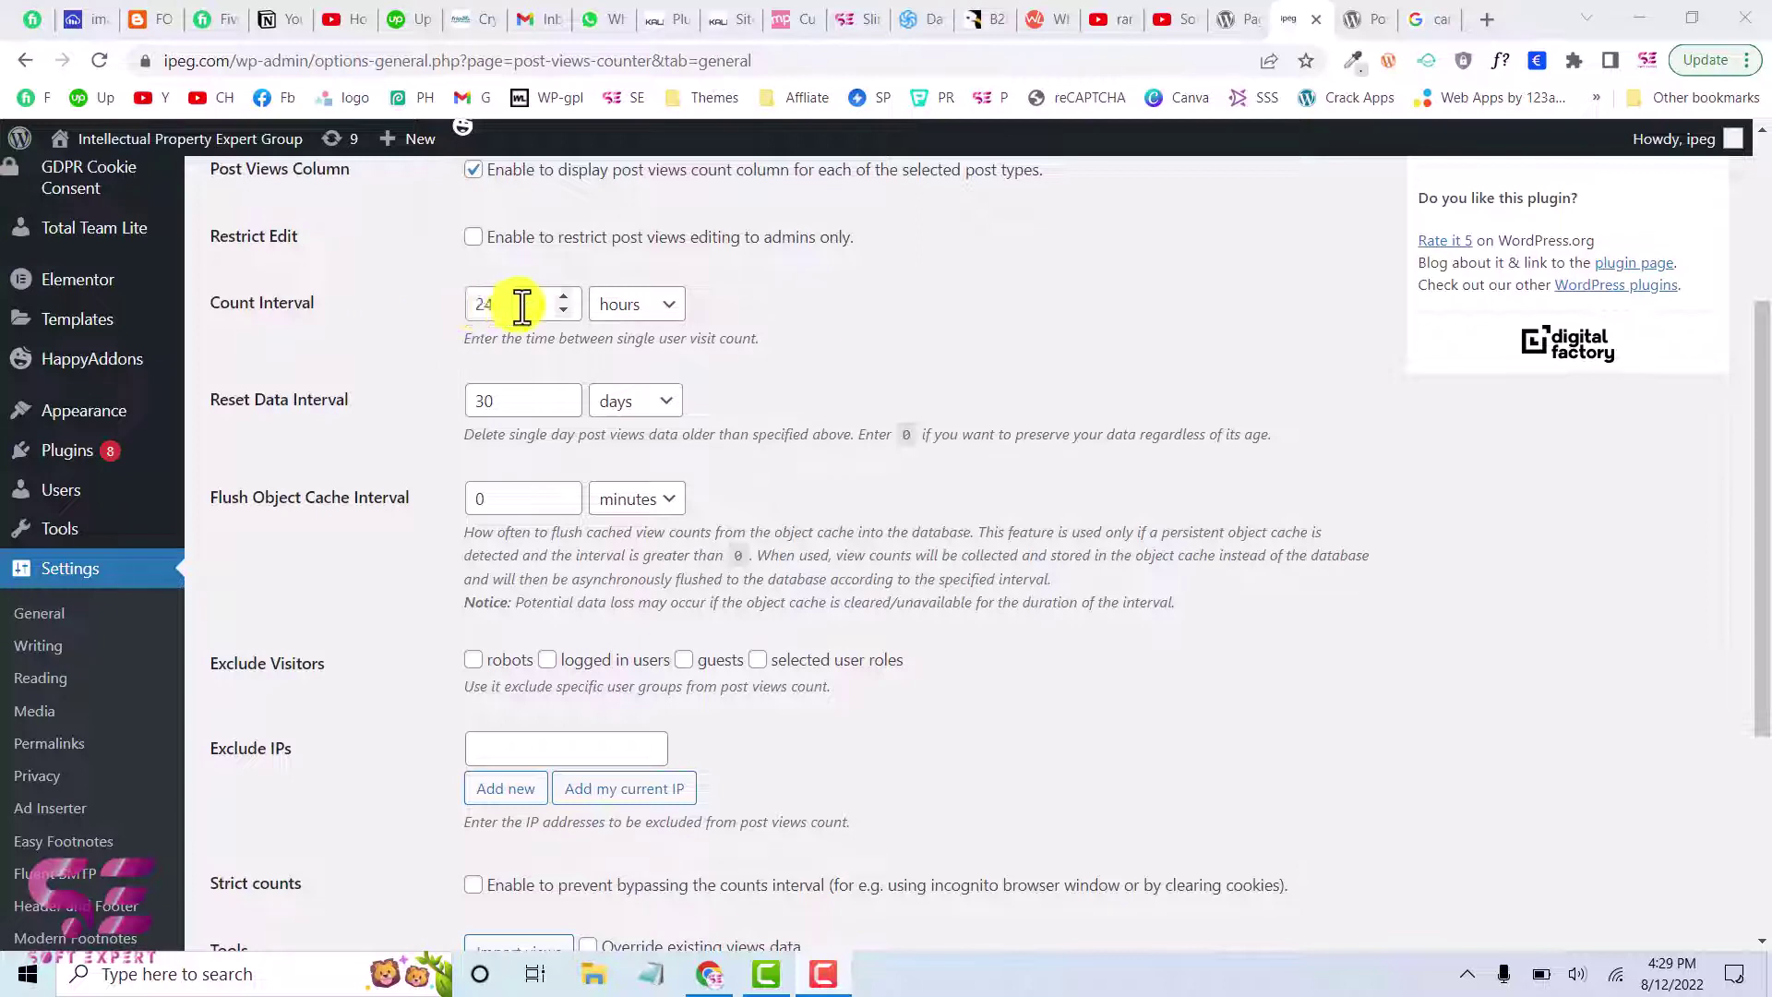
scroll(520, 306, "down", 1)
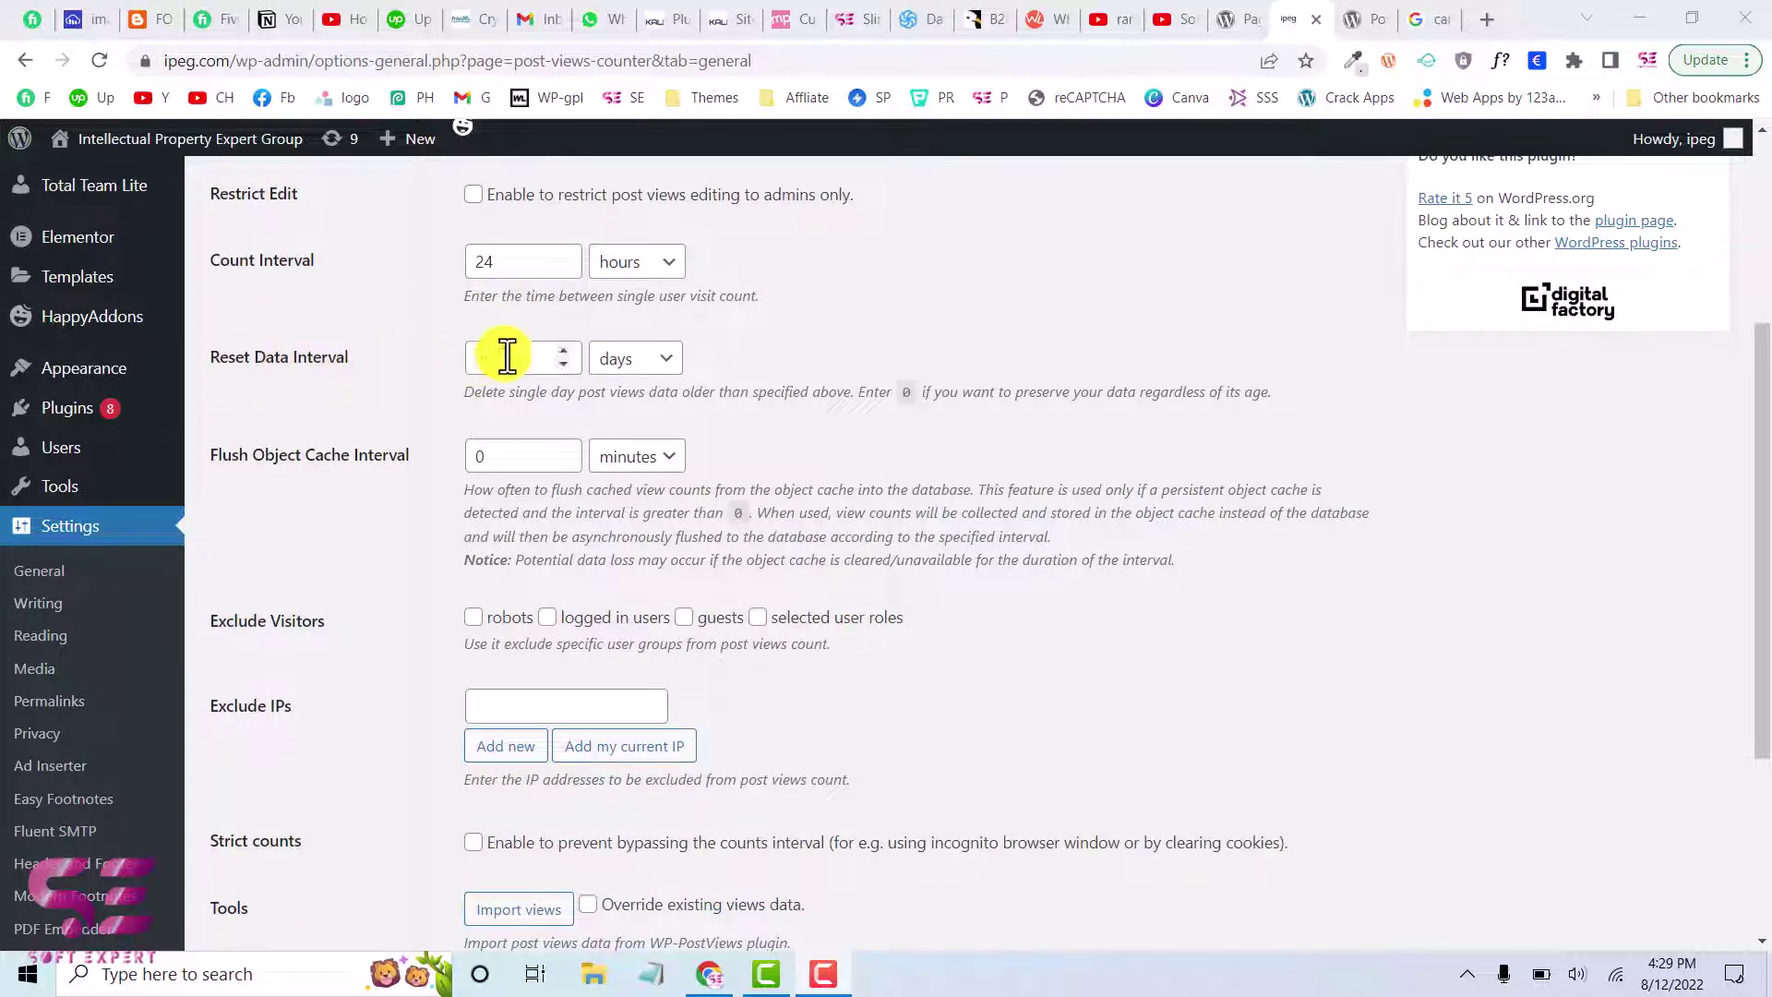
scroll(480, 364, "up", 1)
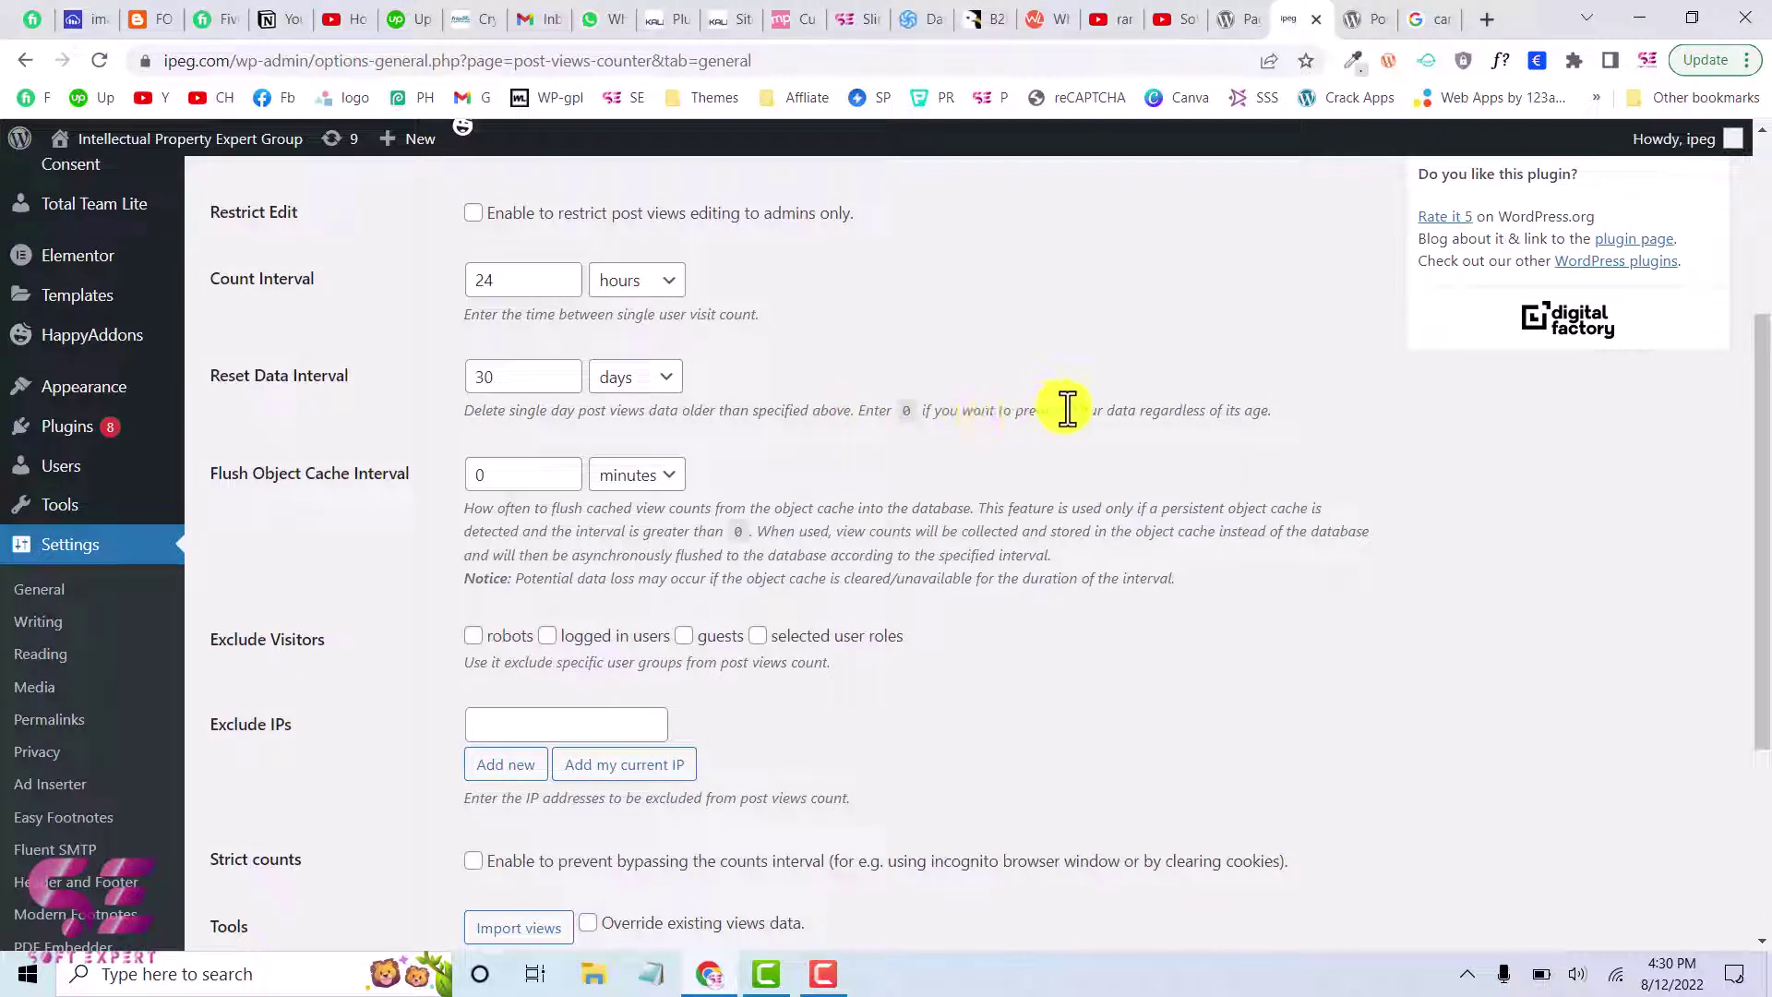
double_click(505, 378)
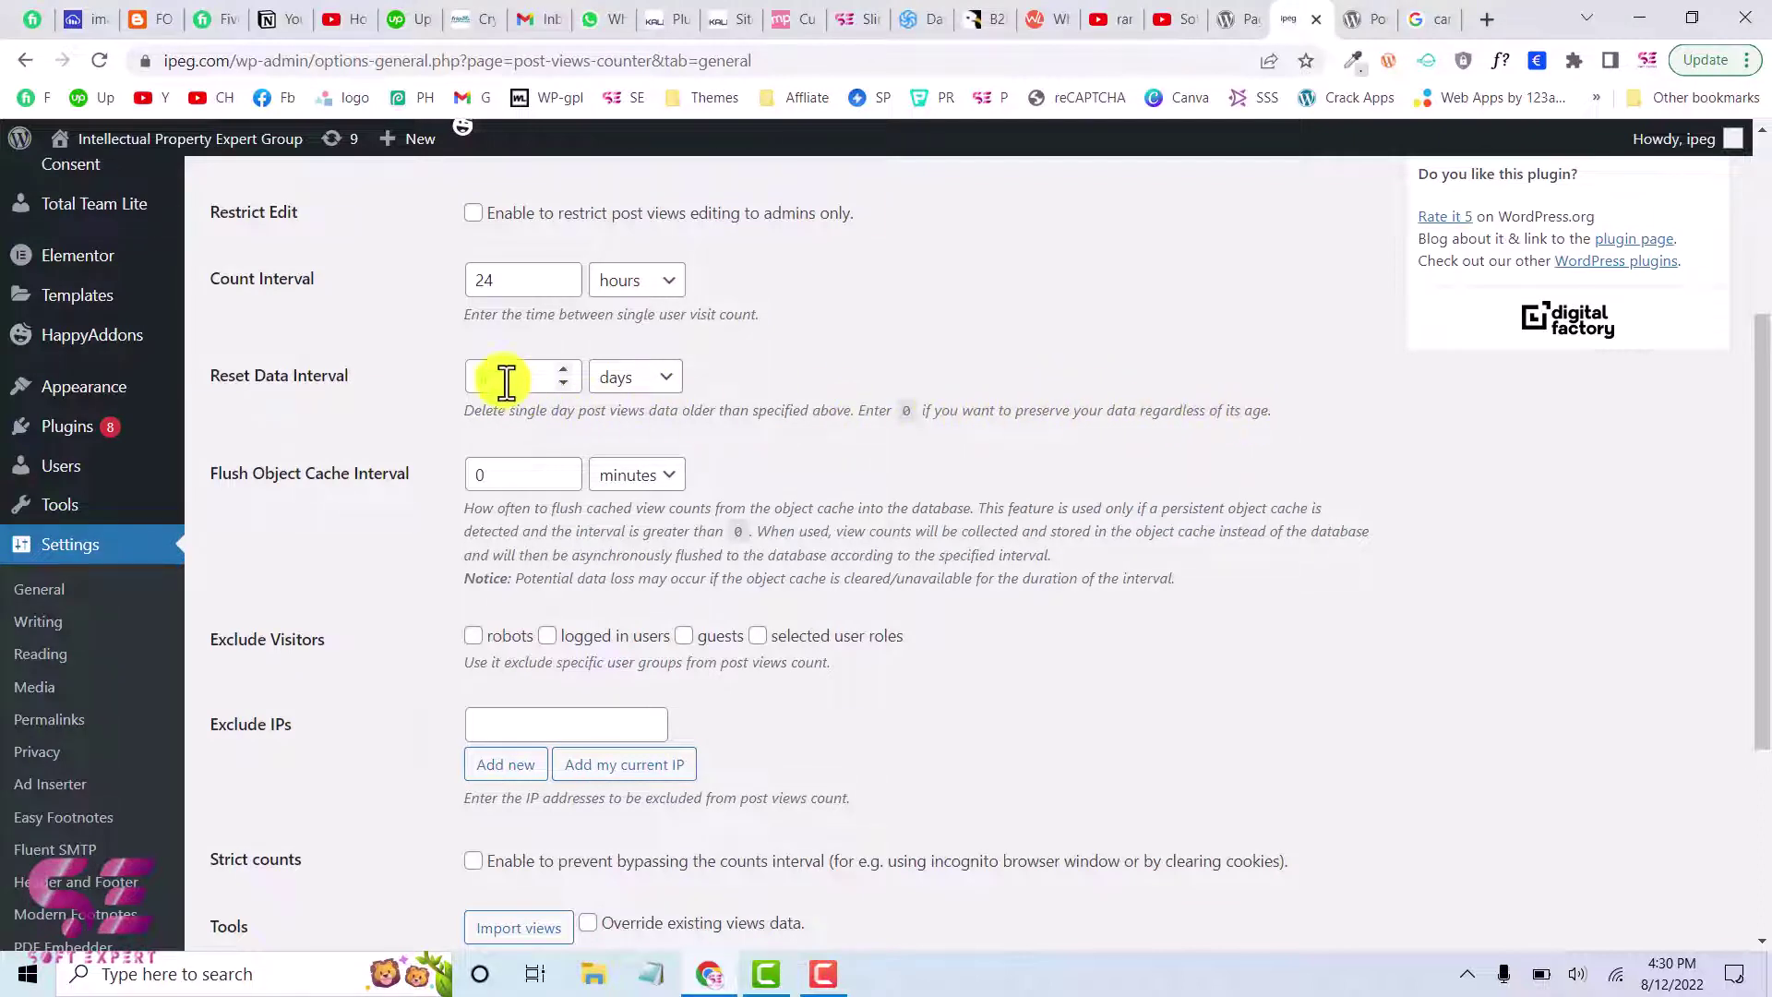
type("0")
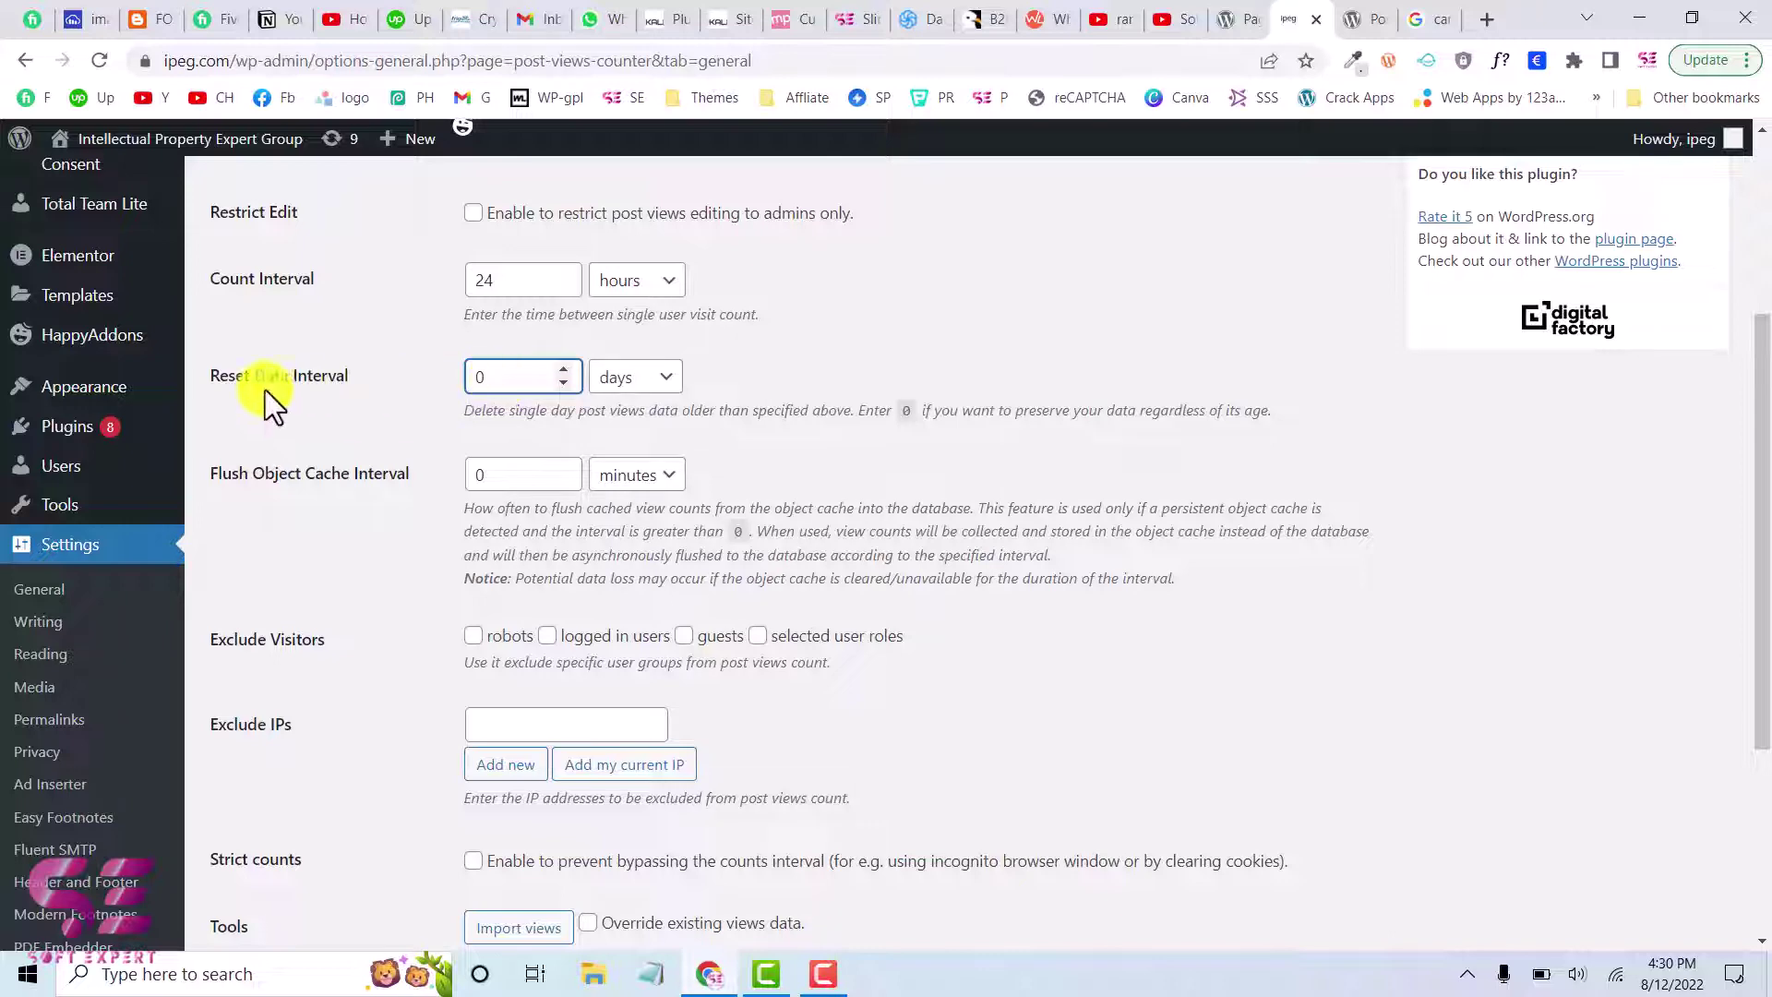
scroll(245, 261, "down", 2)
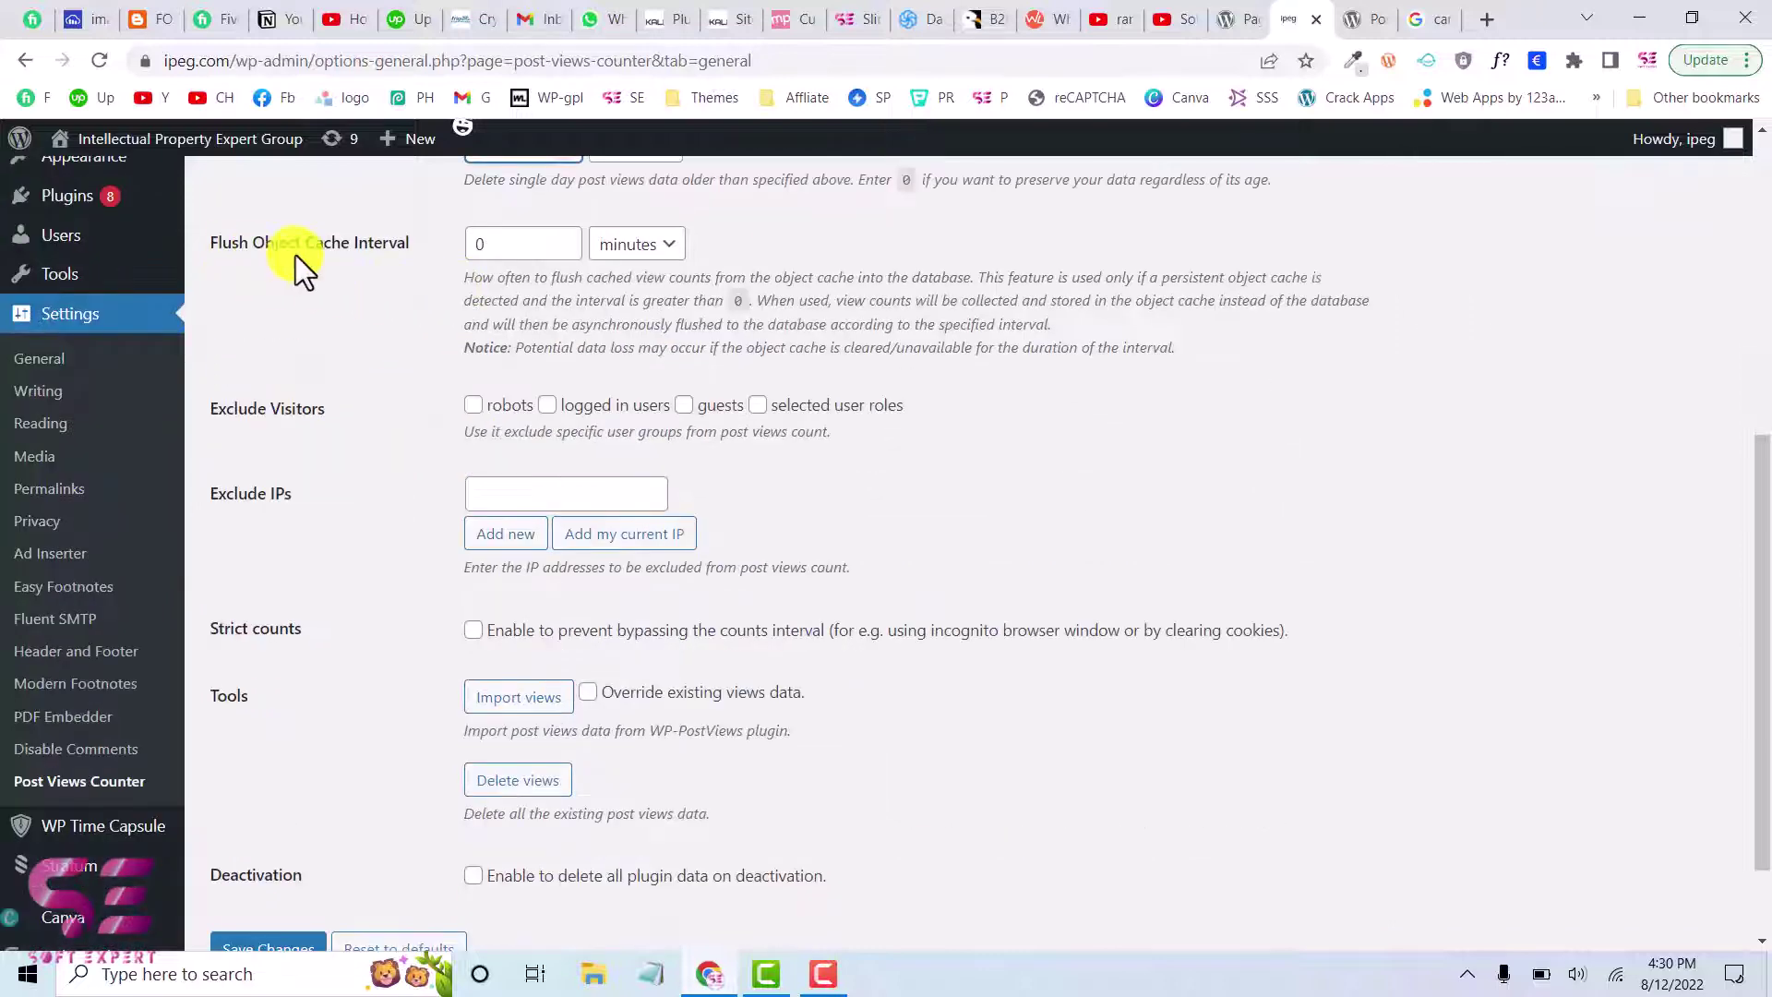
scroll(384, 259, "down", 1)
scroll(397, 305, "up", 1)
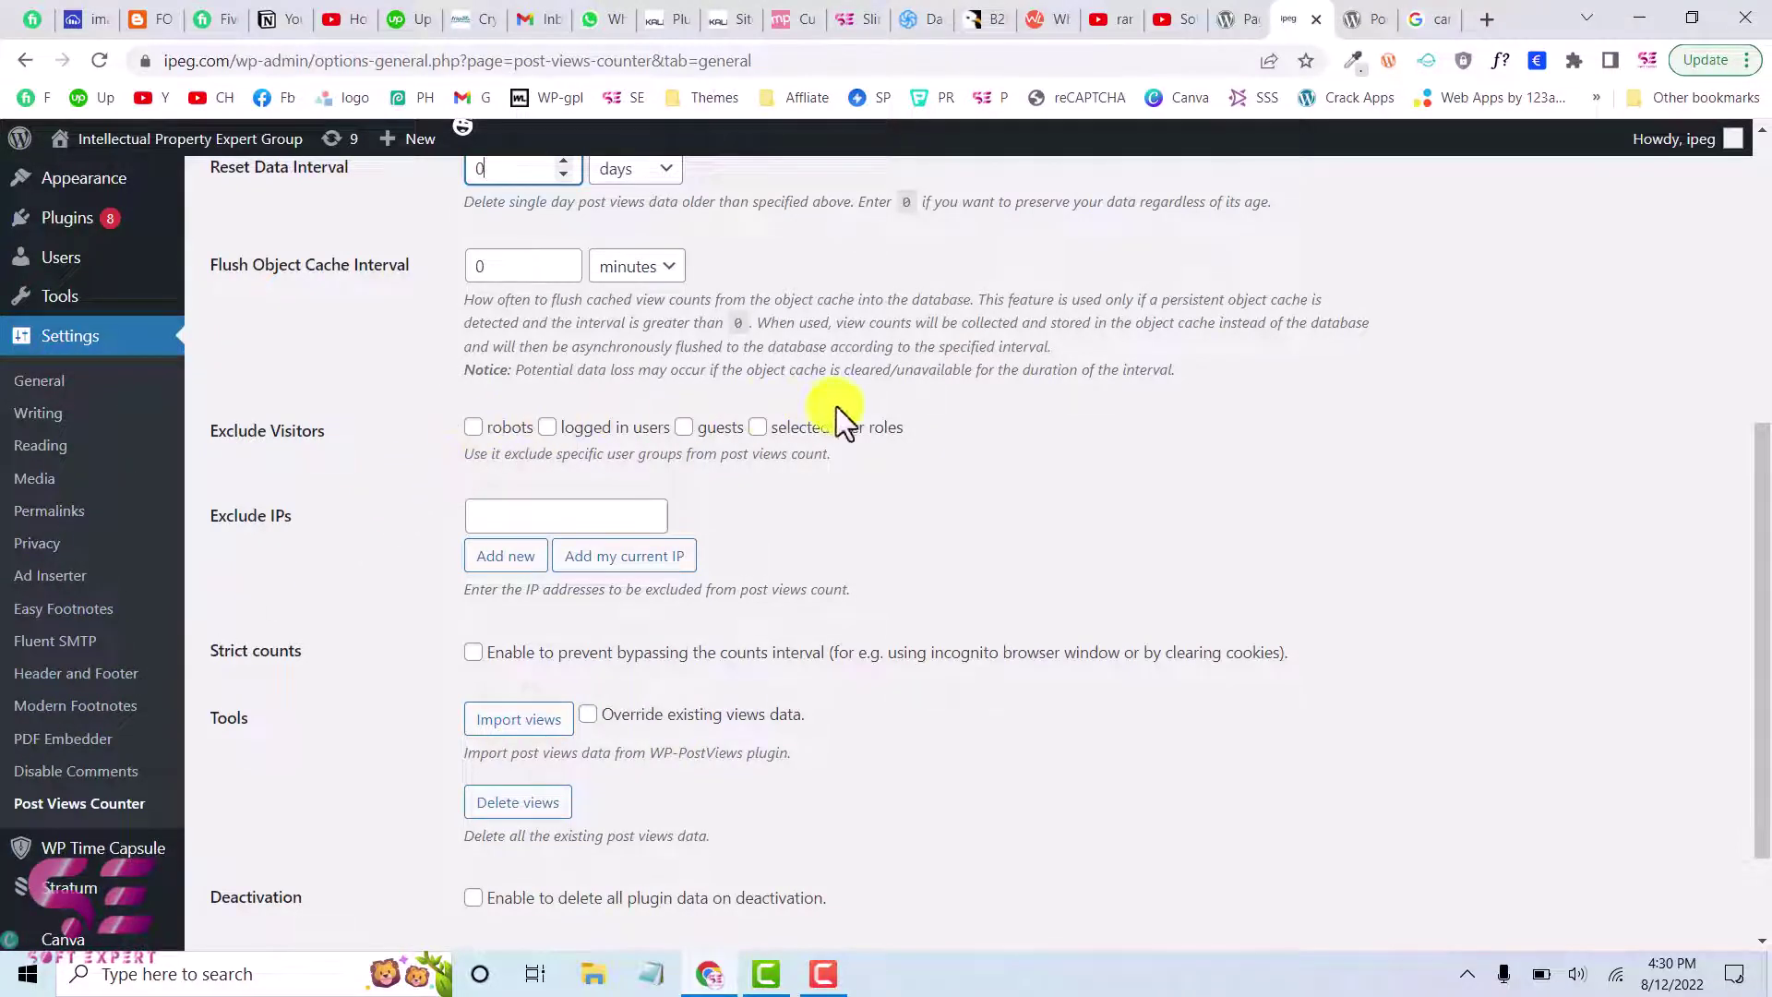
scroll(672, 449, "down", 2)
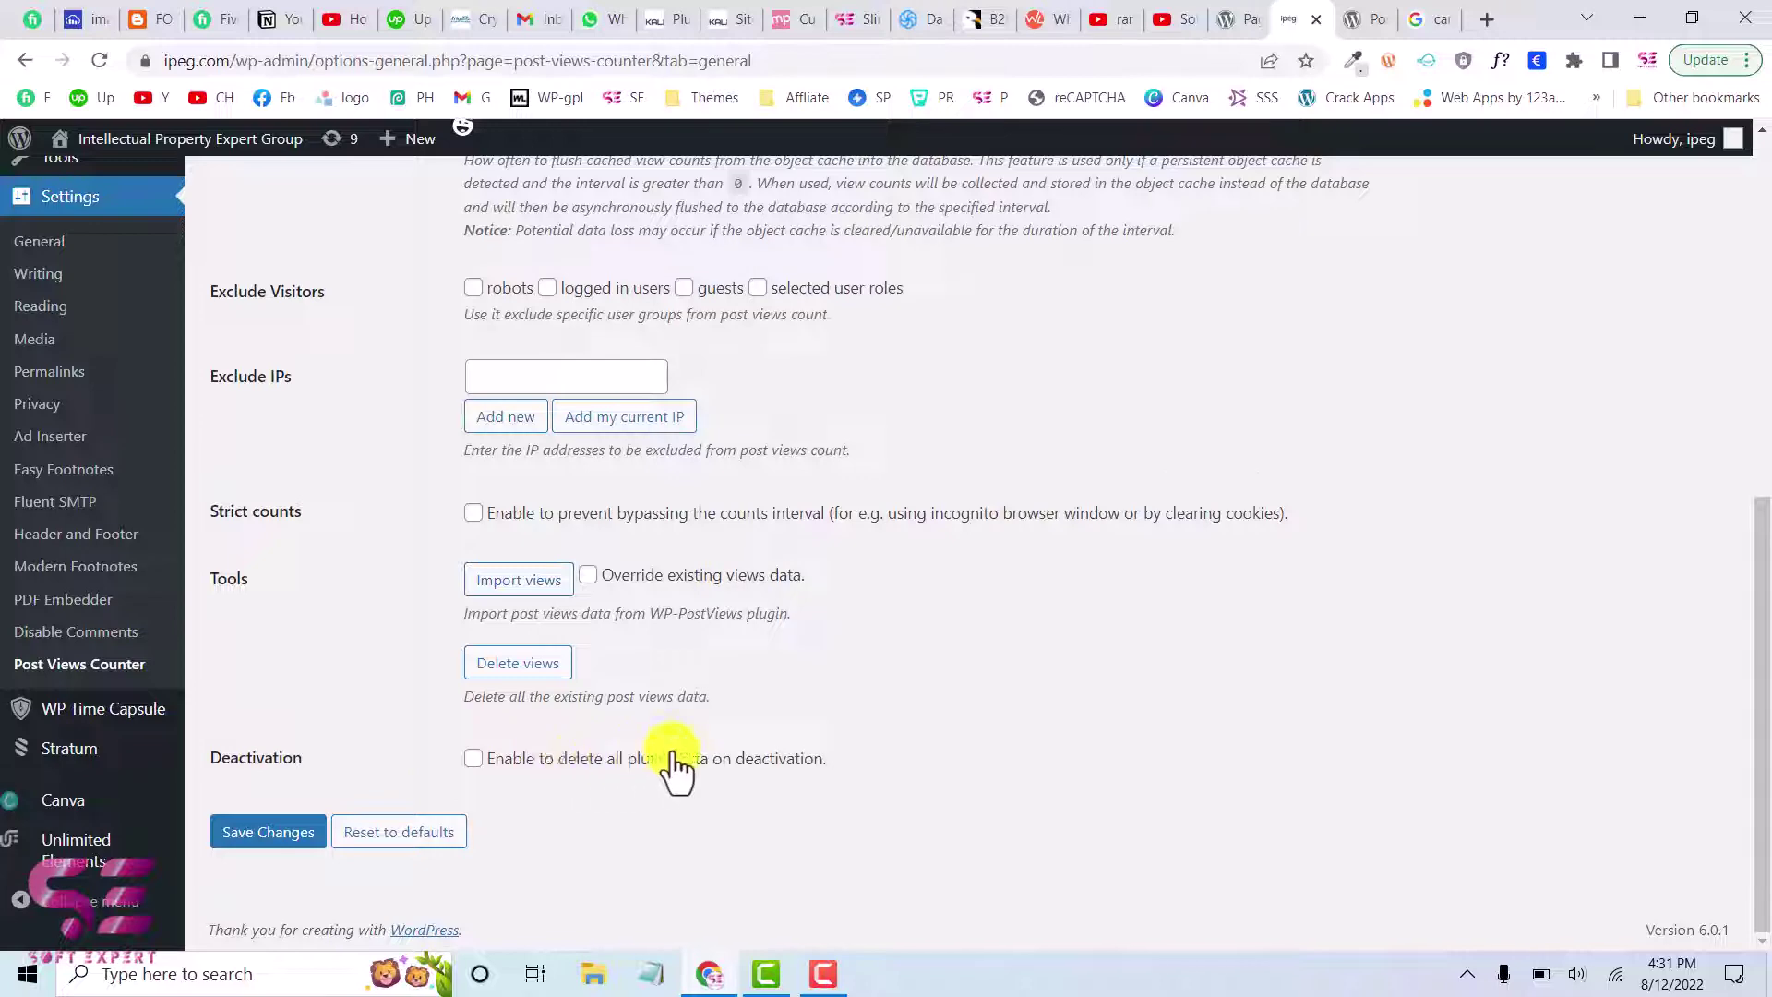
scroll(285, 774, "up", 7)
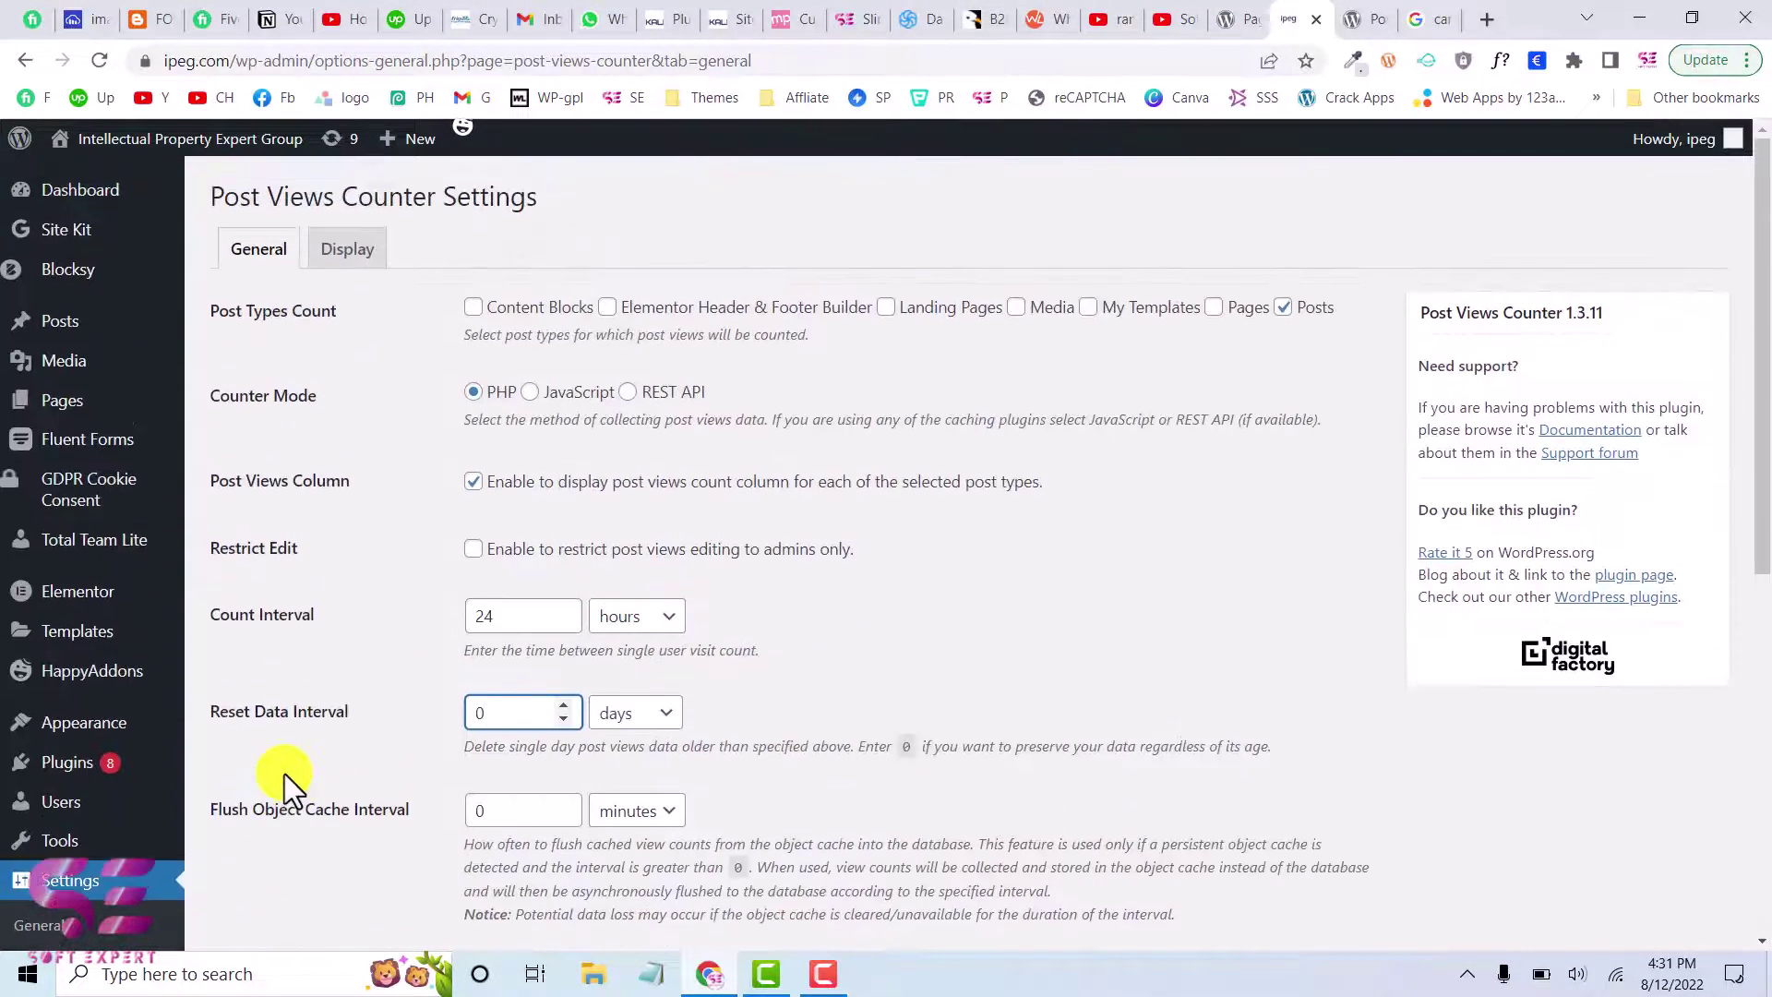
On the Display tab, set the Post Views Label to TOTAL PAGEVIEW: copied from another site.
left_click(345, 249)
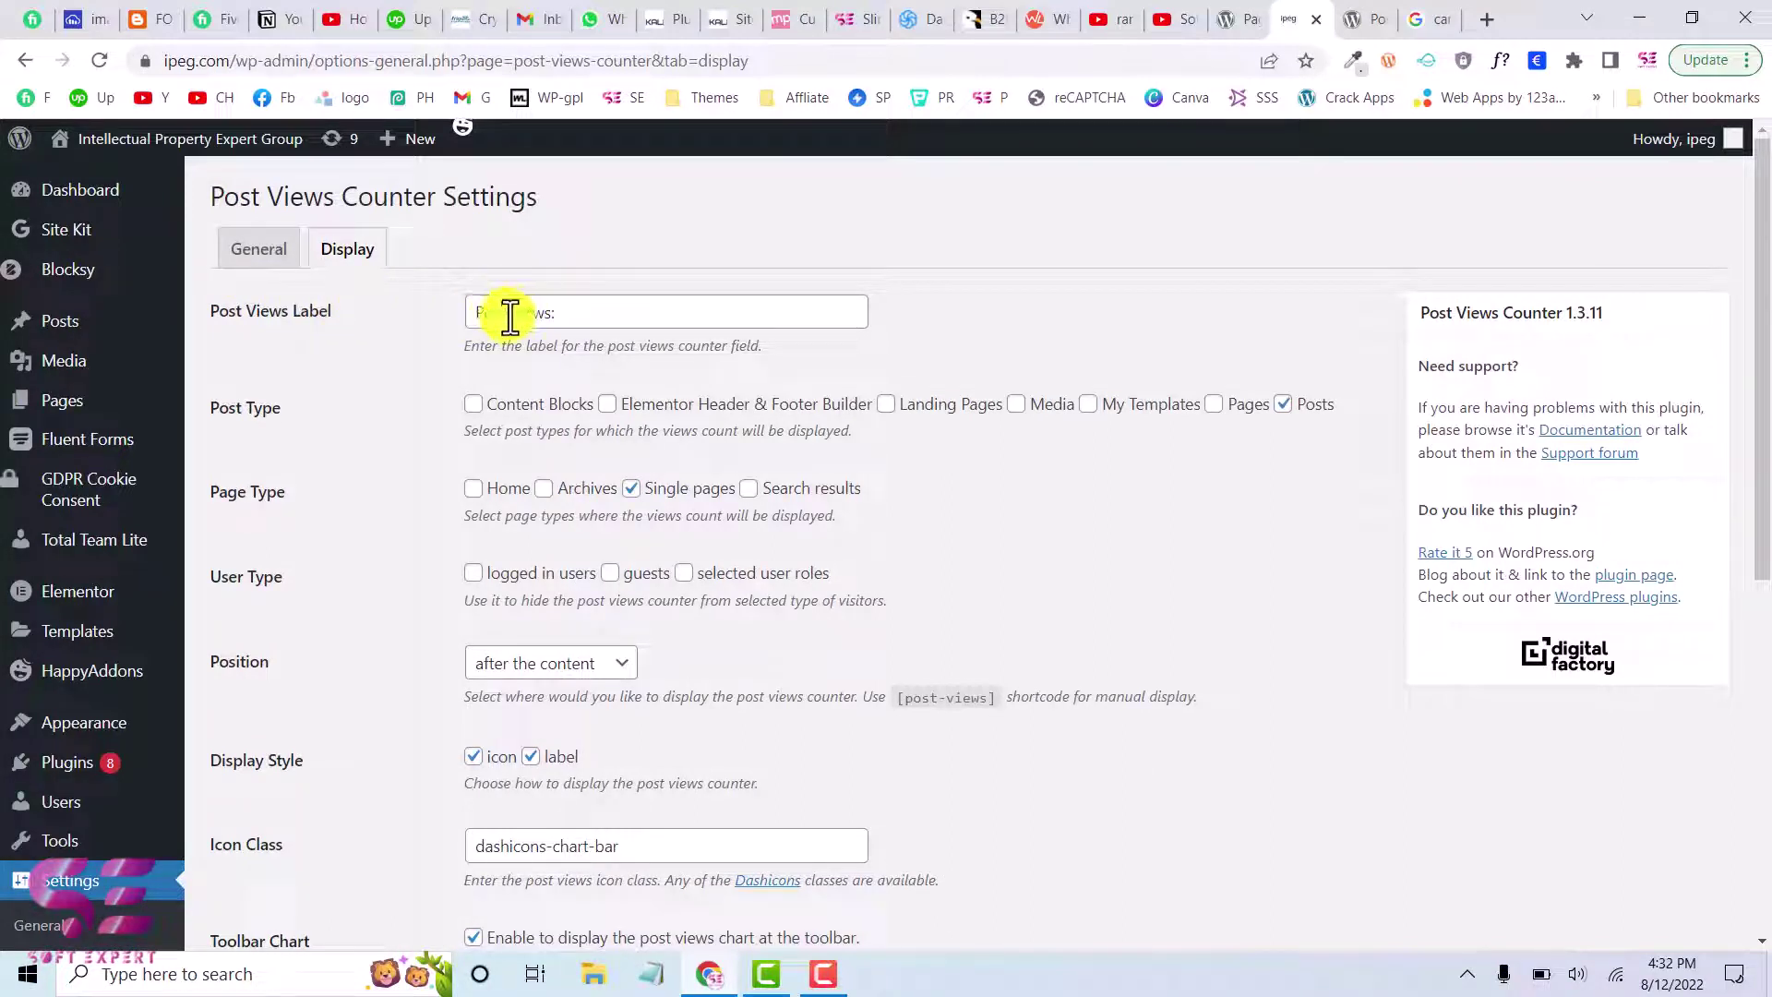
left_click_drag(551, 314, 469, 316)
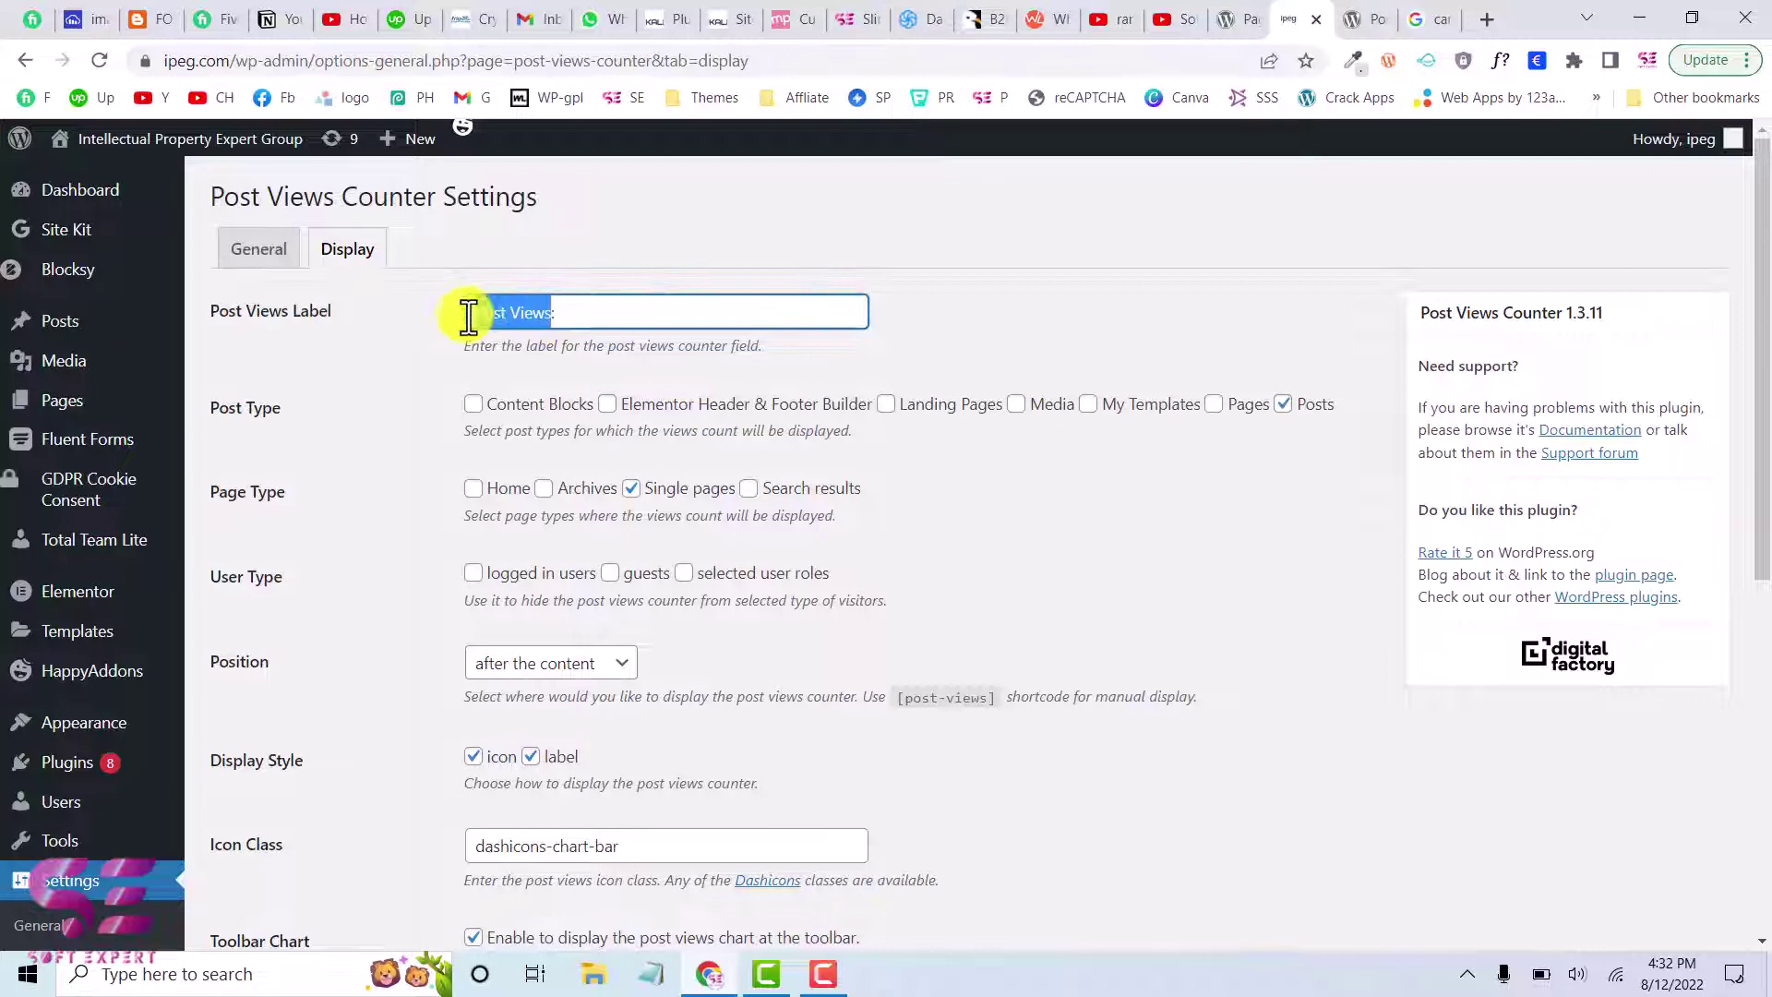
type("Page :")
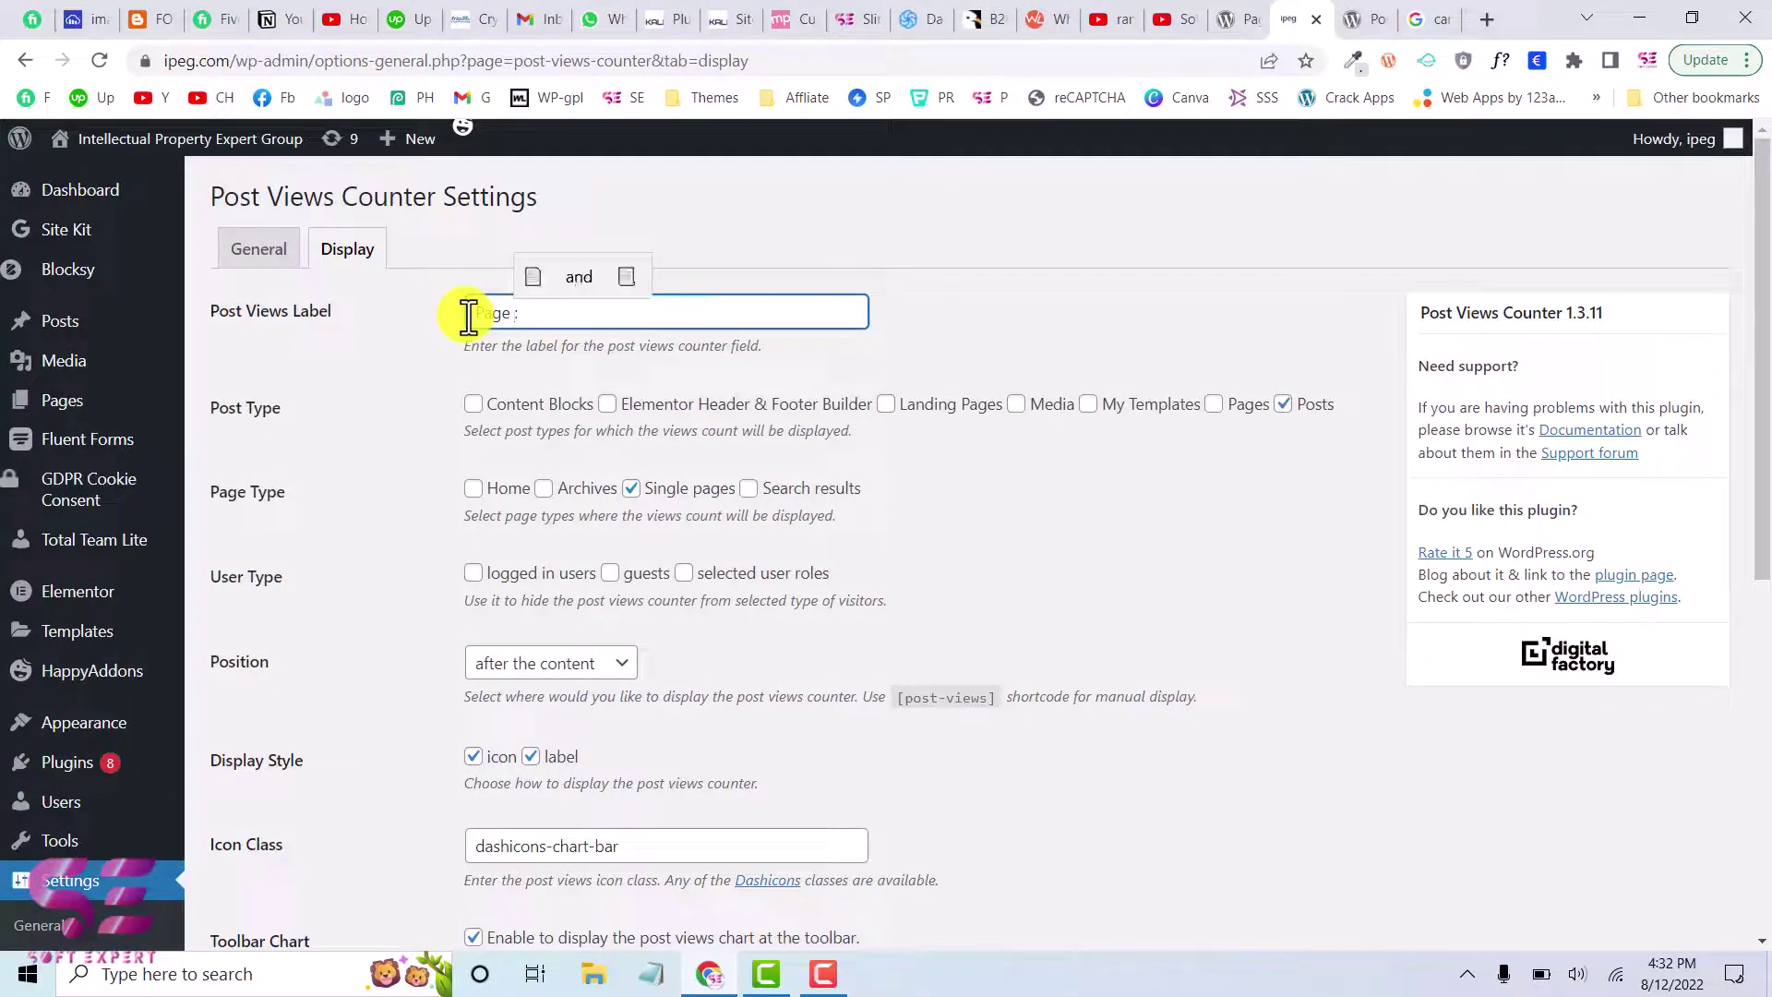
type("Counter")
left_click(137, 19)
left_click_drag(1009, 585, 1128, 589)
key("ctrl+c")
left_click(1301, 19)
key("ctrl+a")
key("ctrl+v")
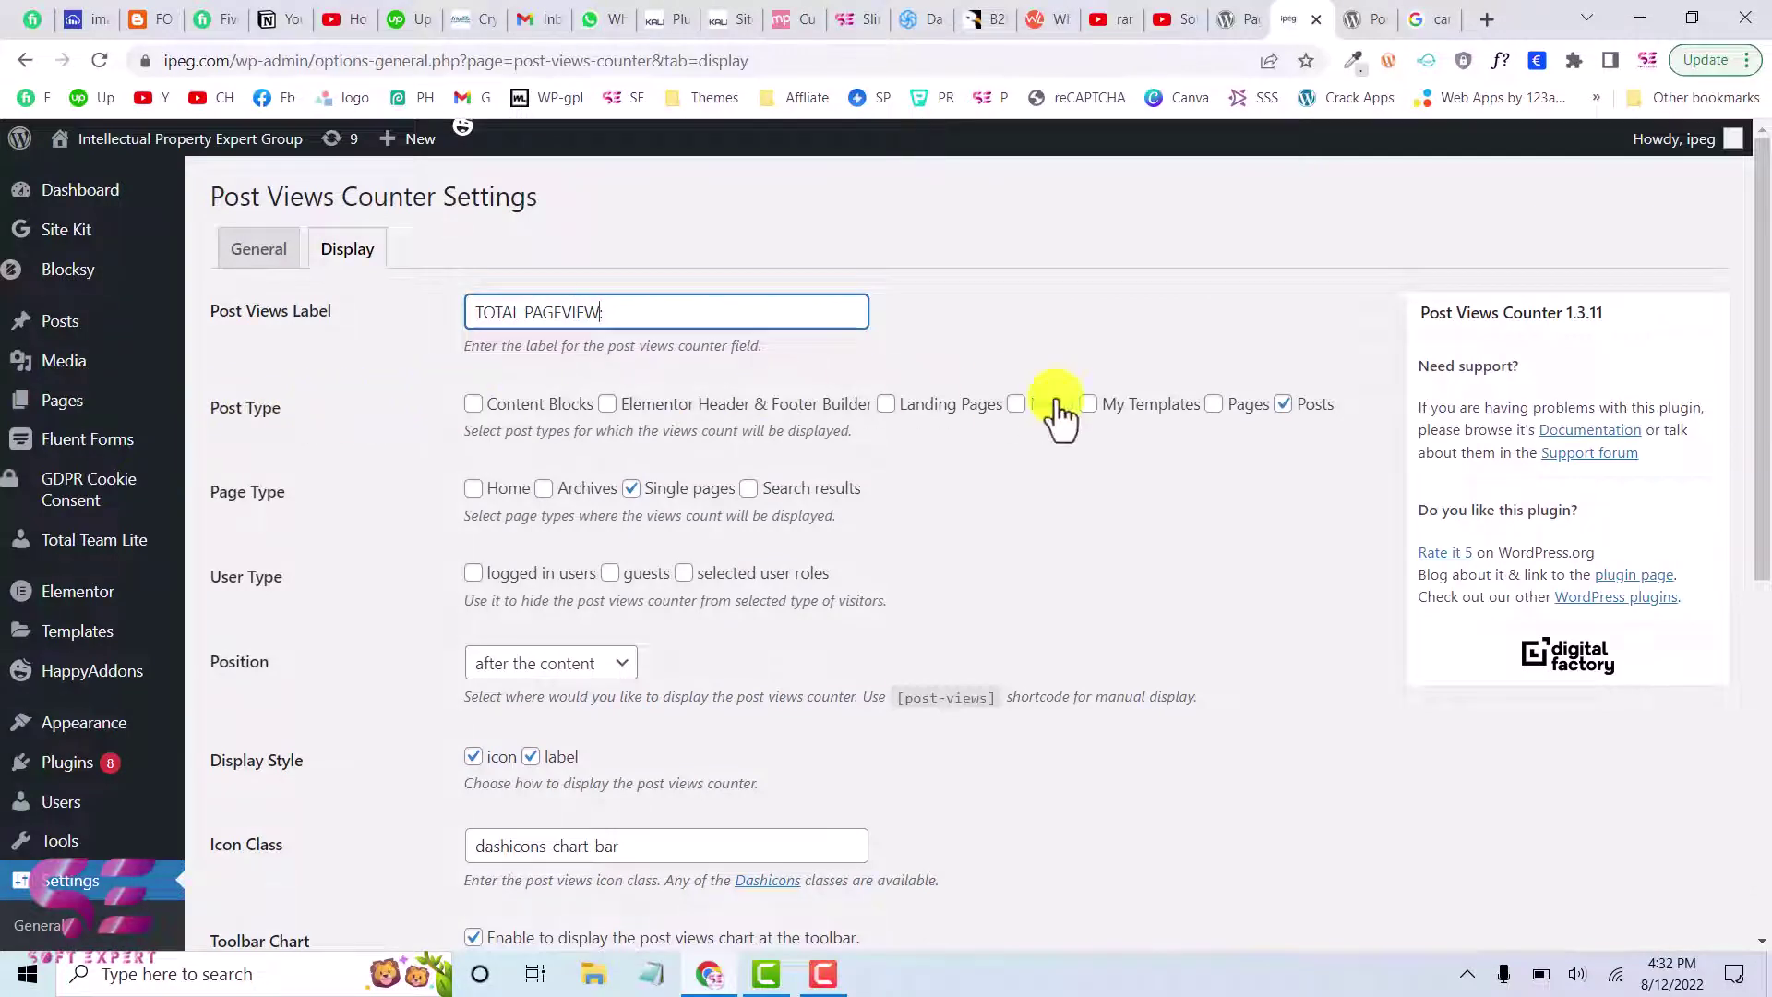
Enable the counter on single pages and review the user type options.
scroll(1200, 442, "down", 2)
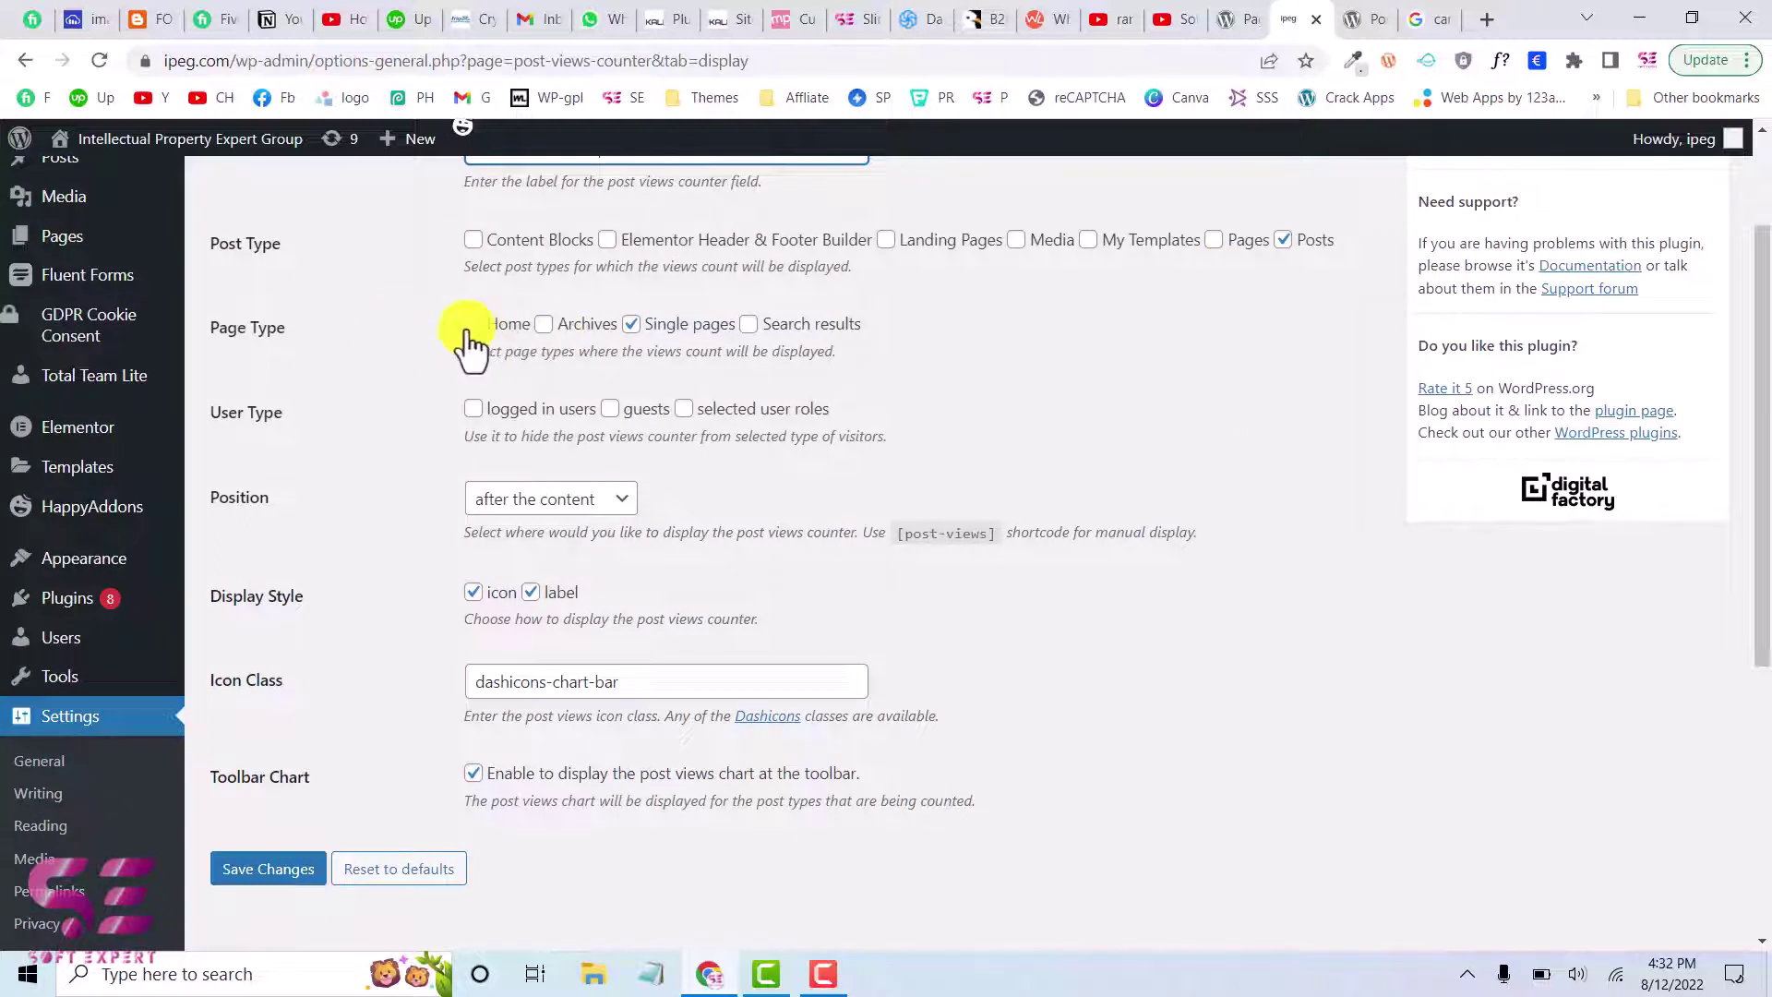
left_click(647, 329)
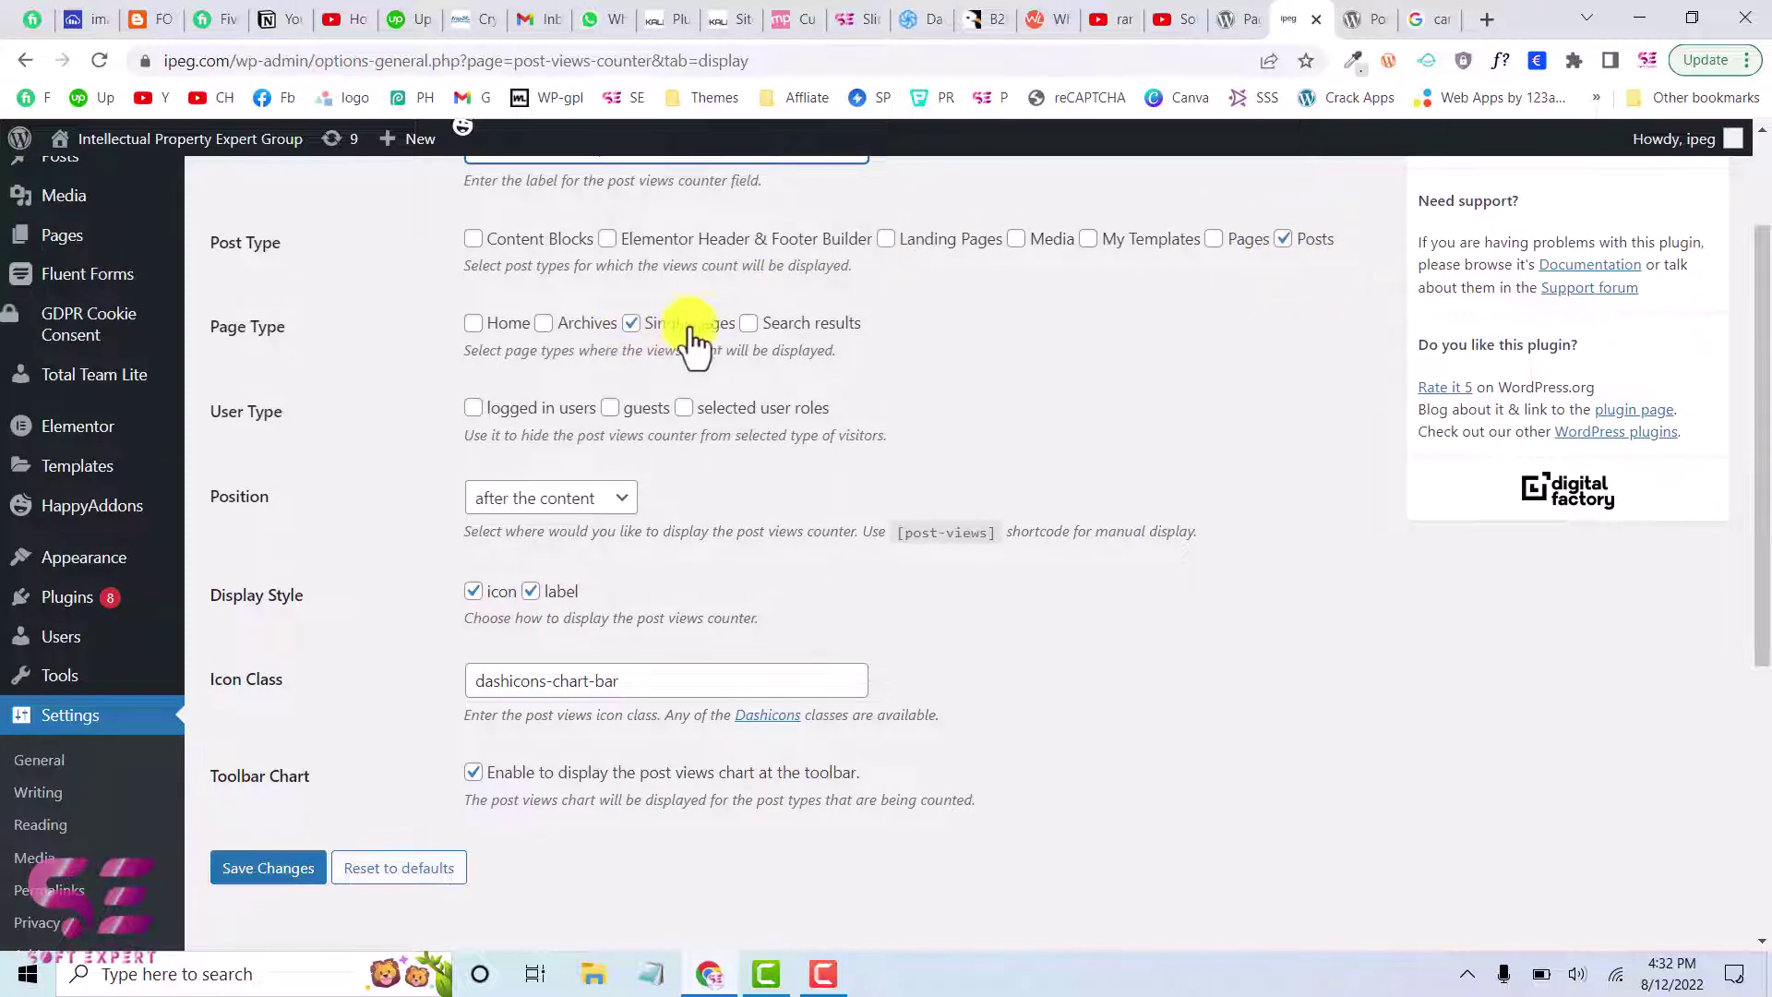
scroll(687, 341, "down", 1)
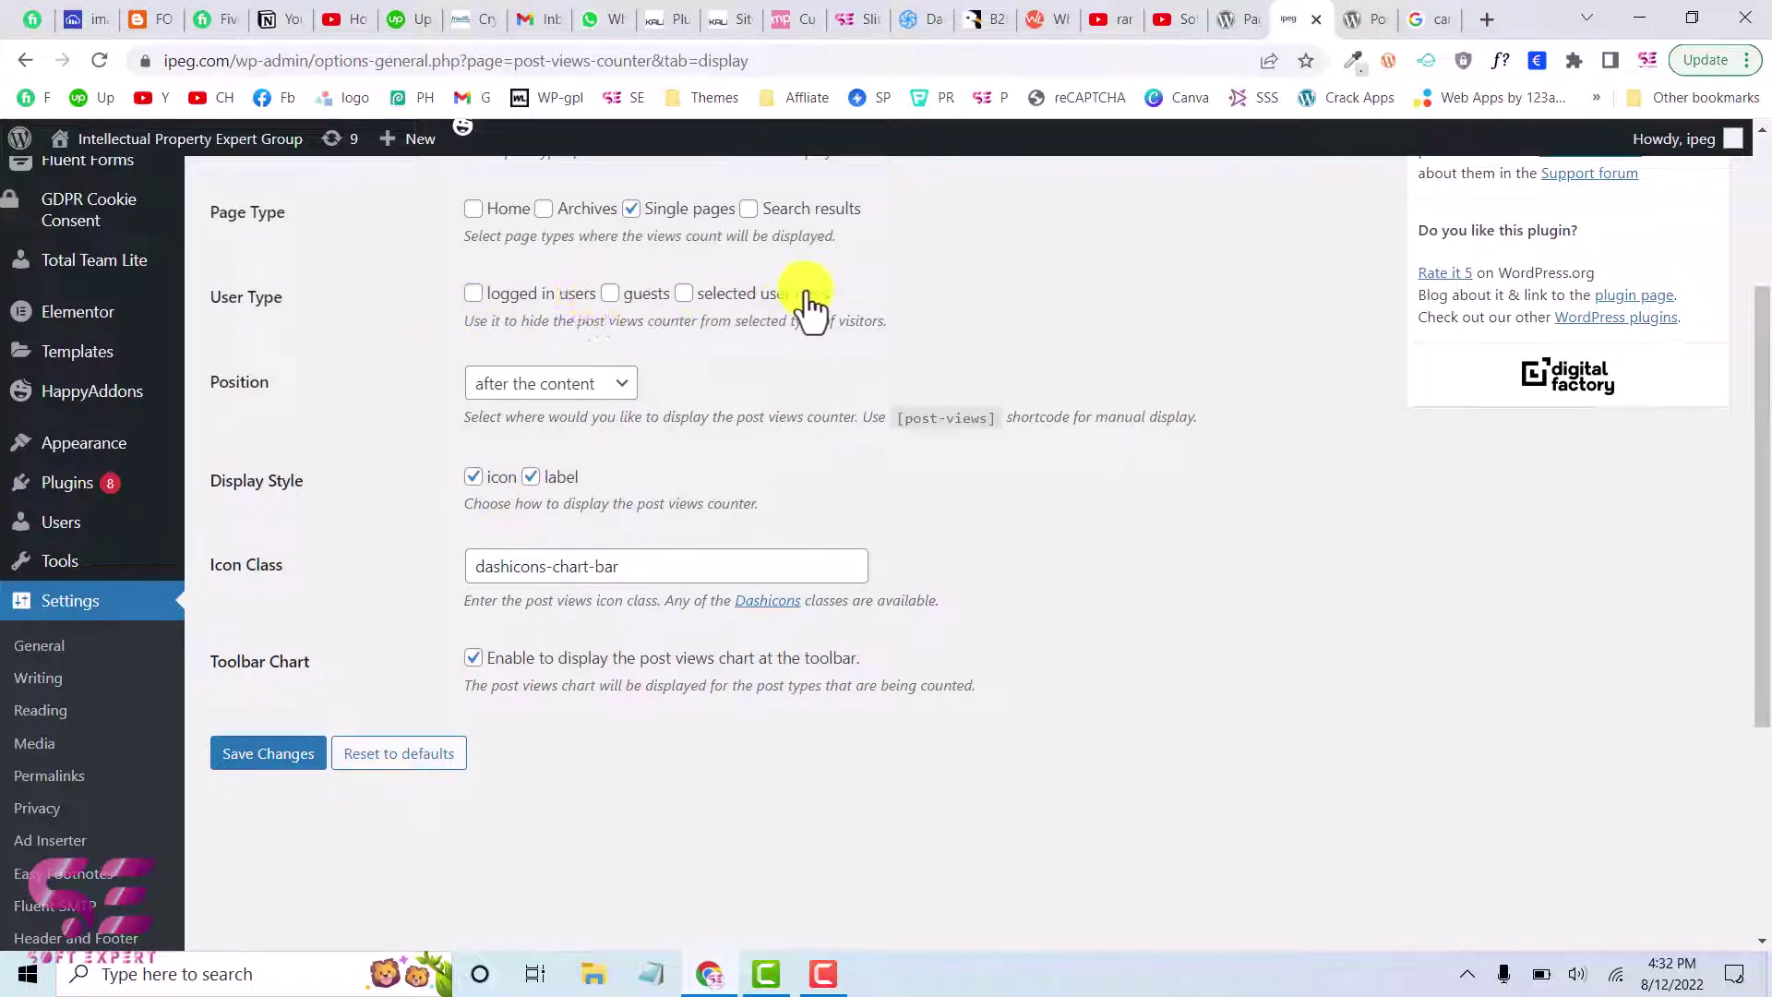
left_click_drag(464, 322, 702, 321)
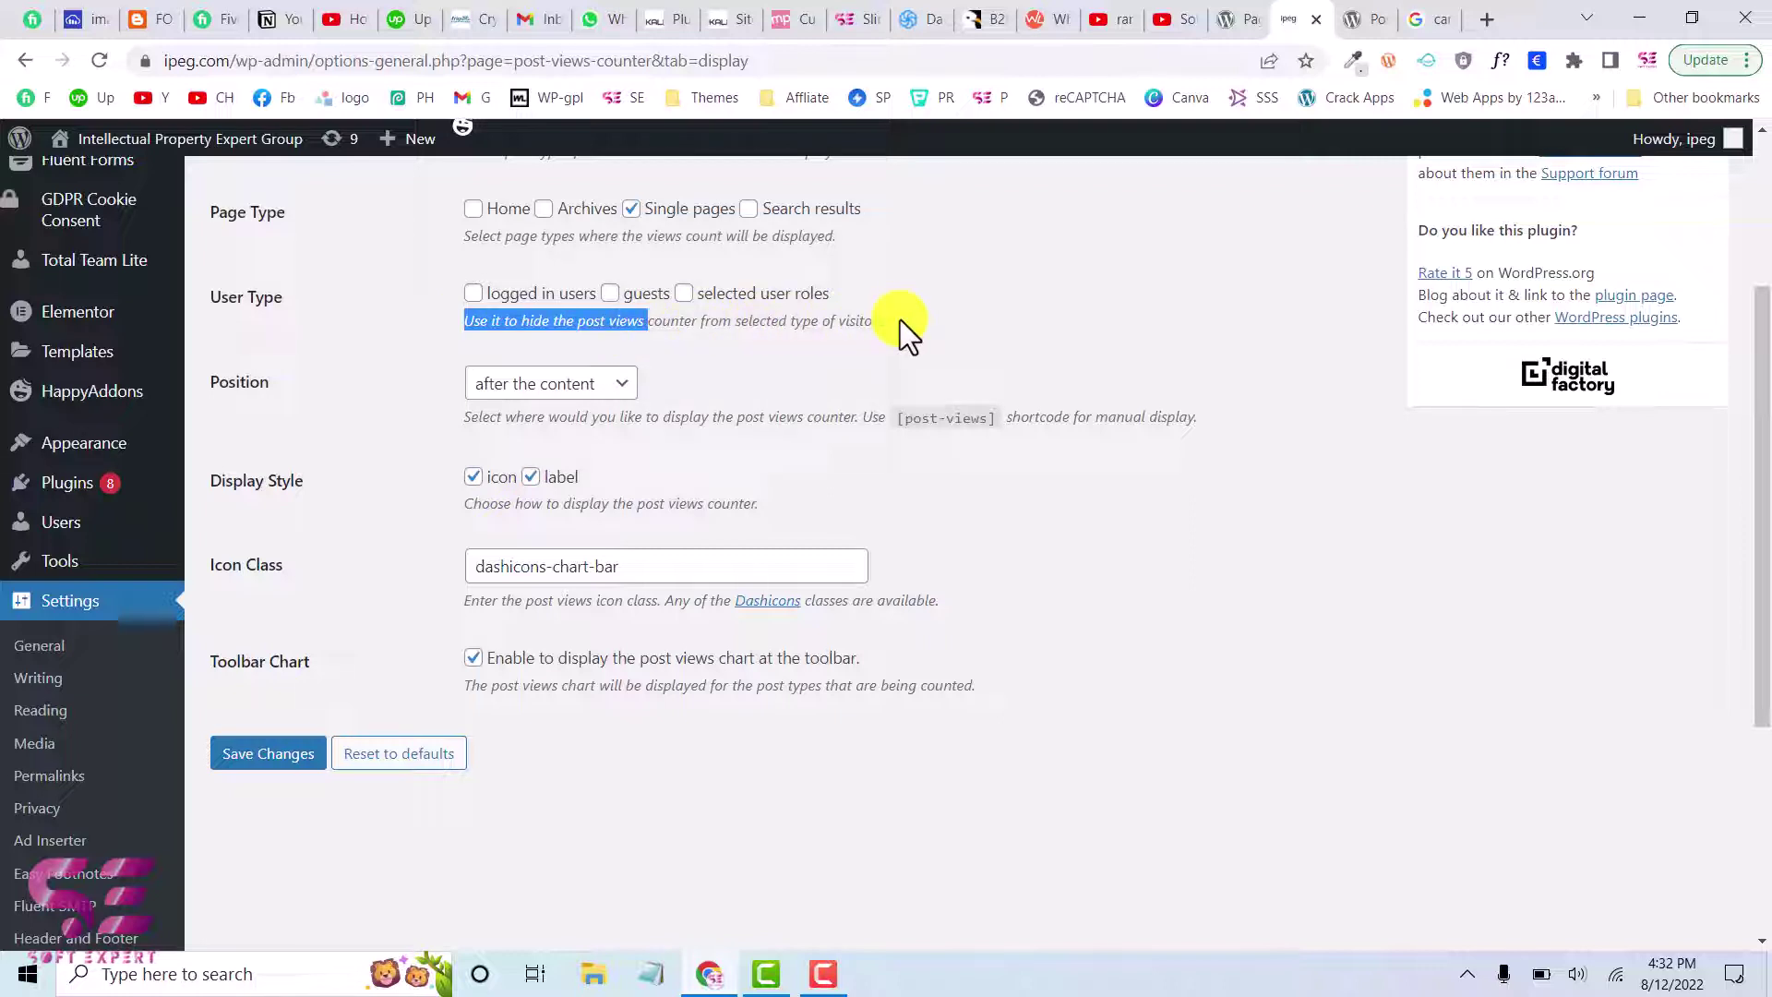
left_click(459, 320)
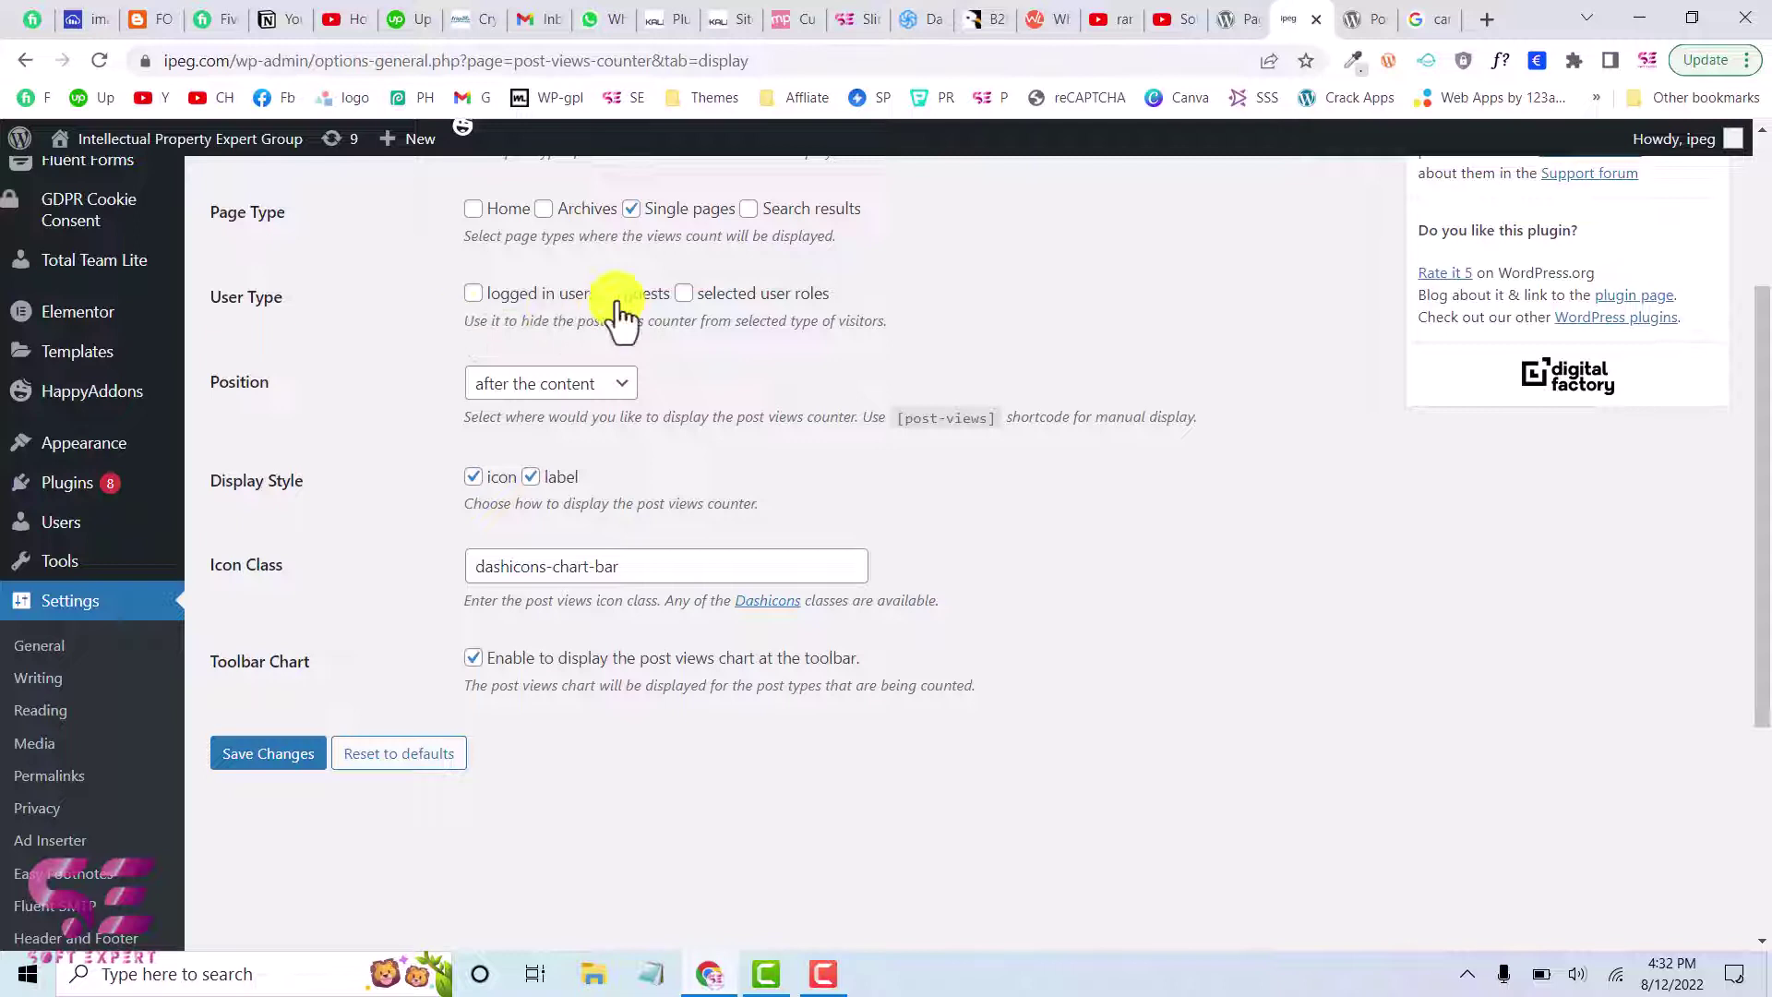
scroll(417, 288, "down", 1)
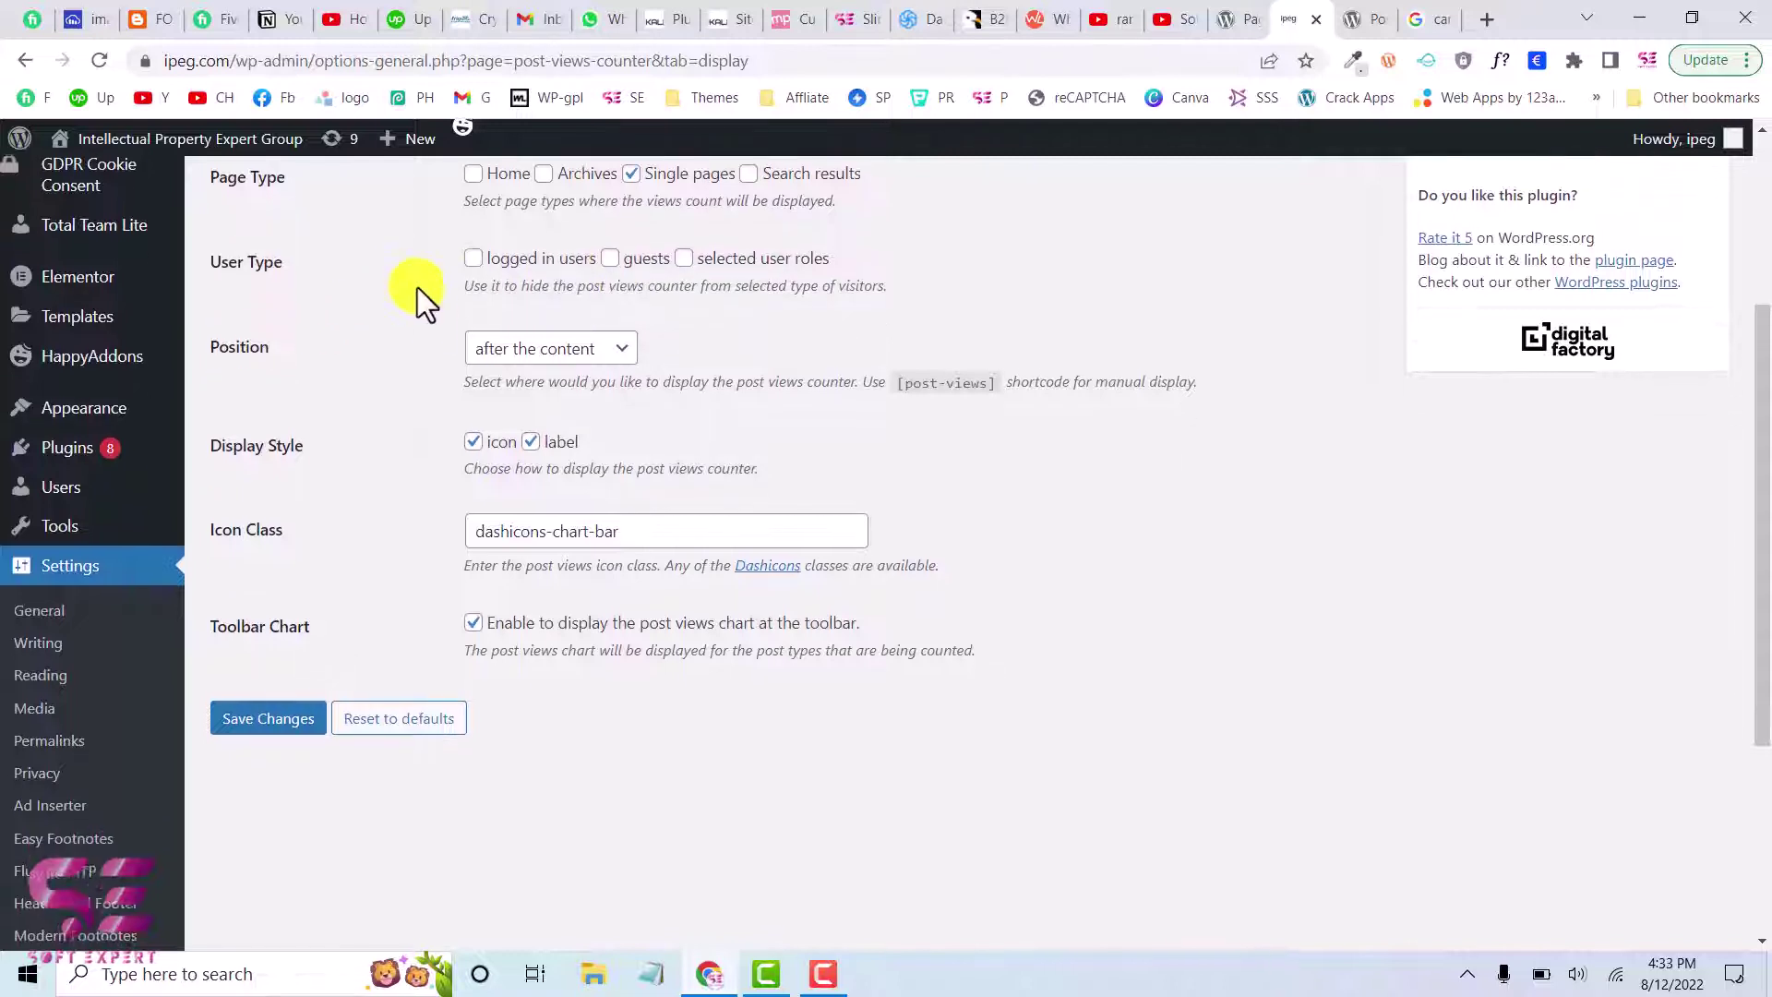
scroll(417, 286, "down", 1)
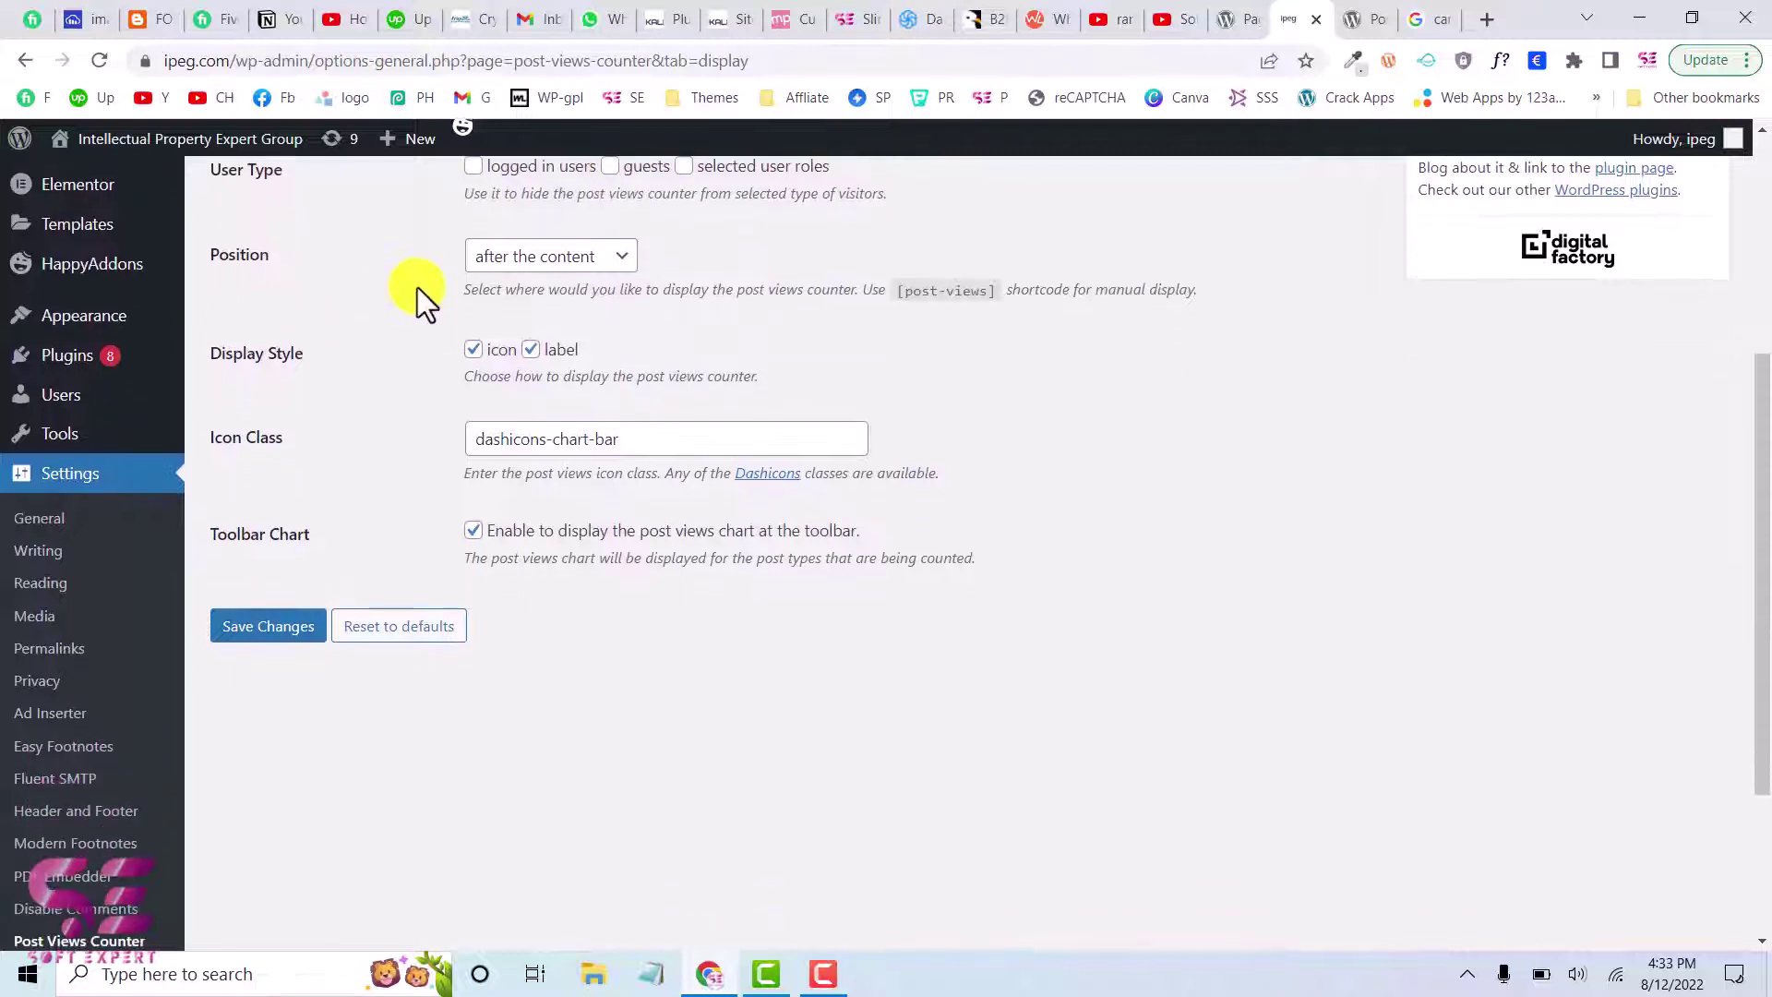
Keep the counter position after the content and inspect the Icon Class value.
left_click(561, 268)
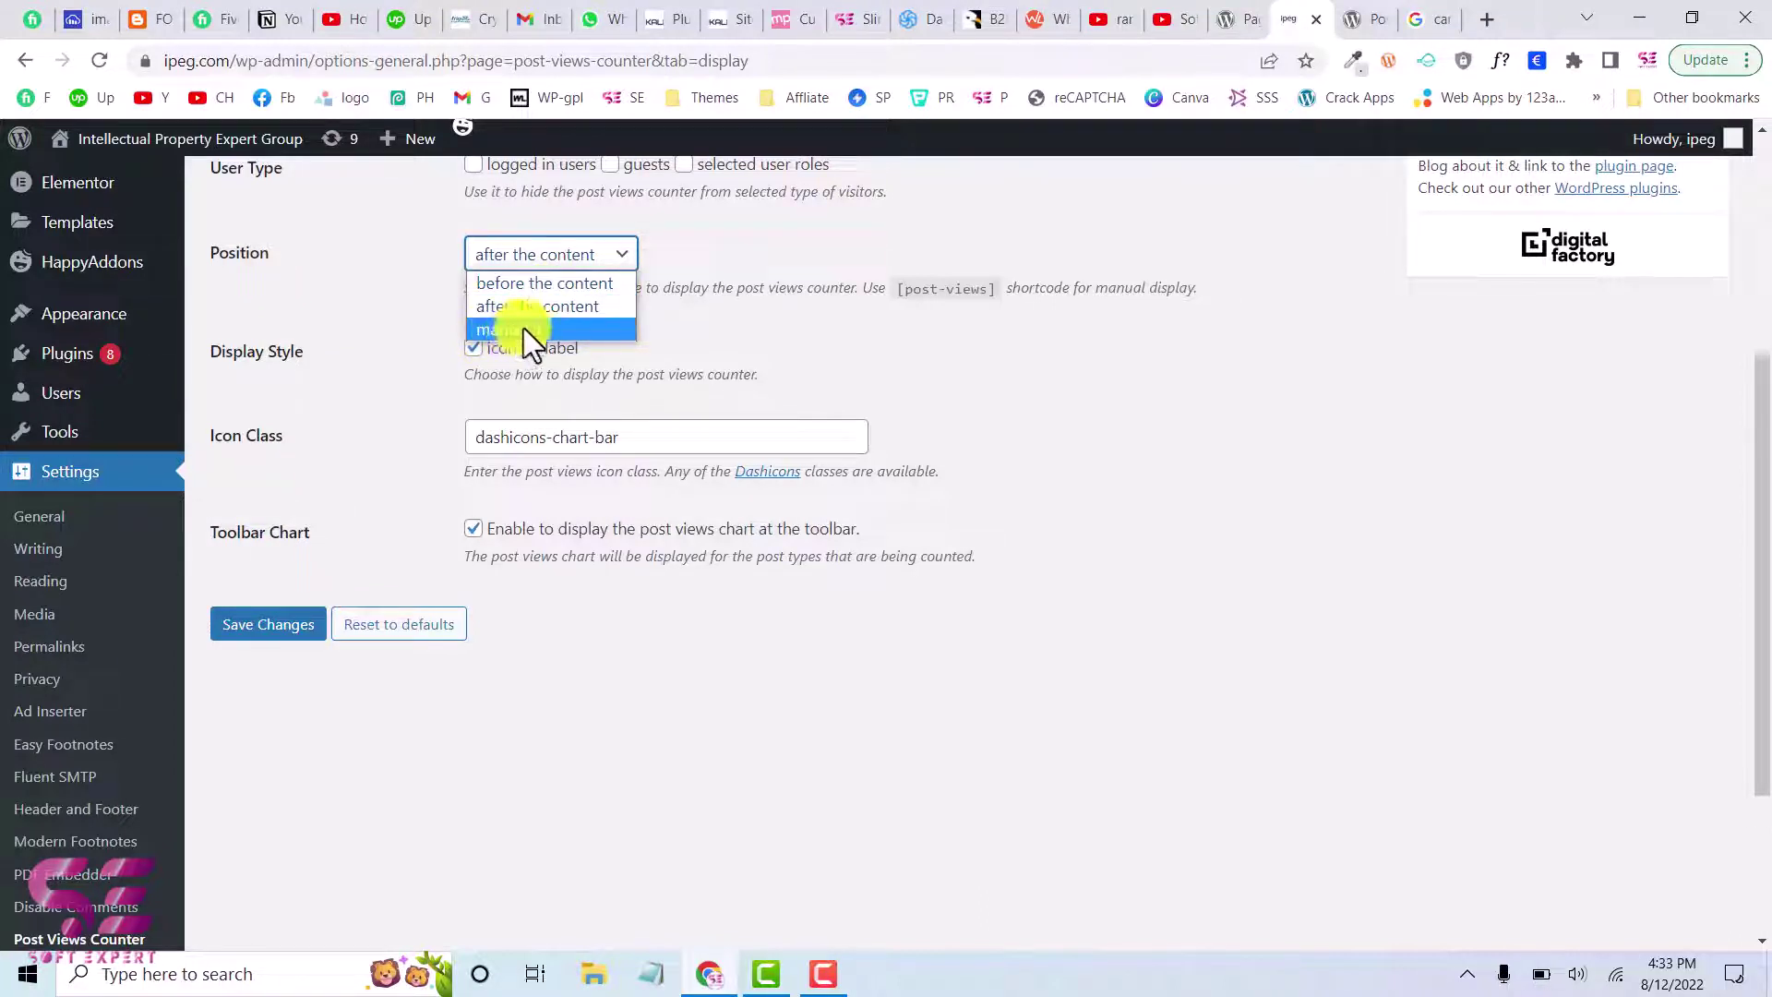
left_click(825, 287)
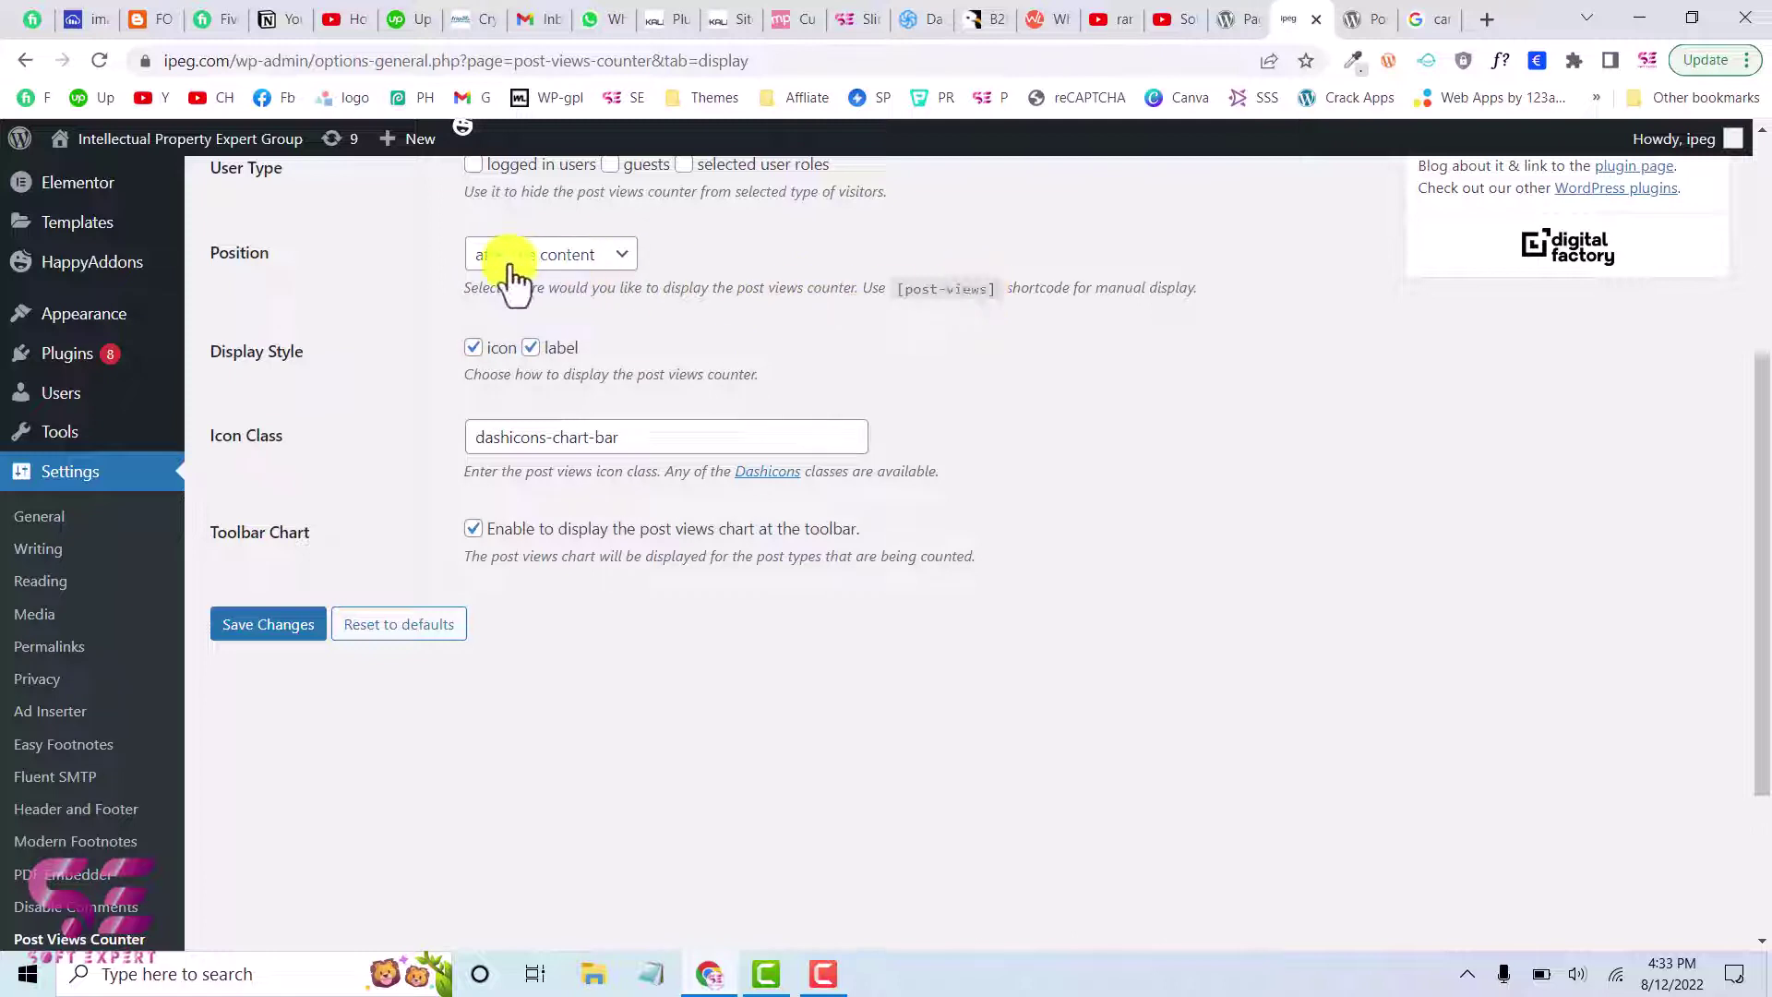
scroll(600, 266, "down", 1)
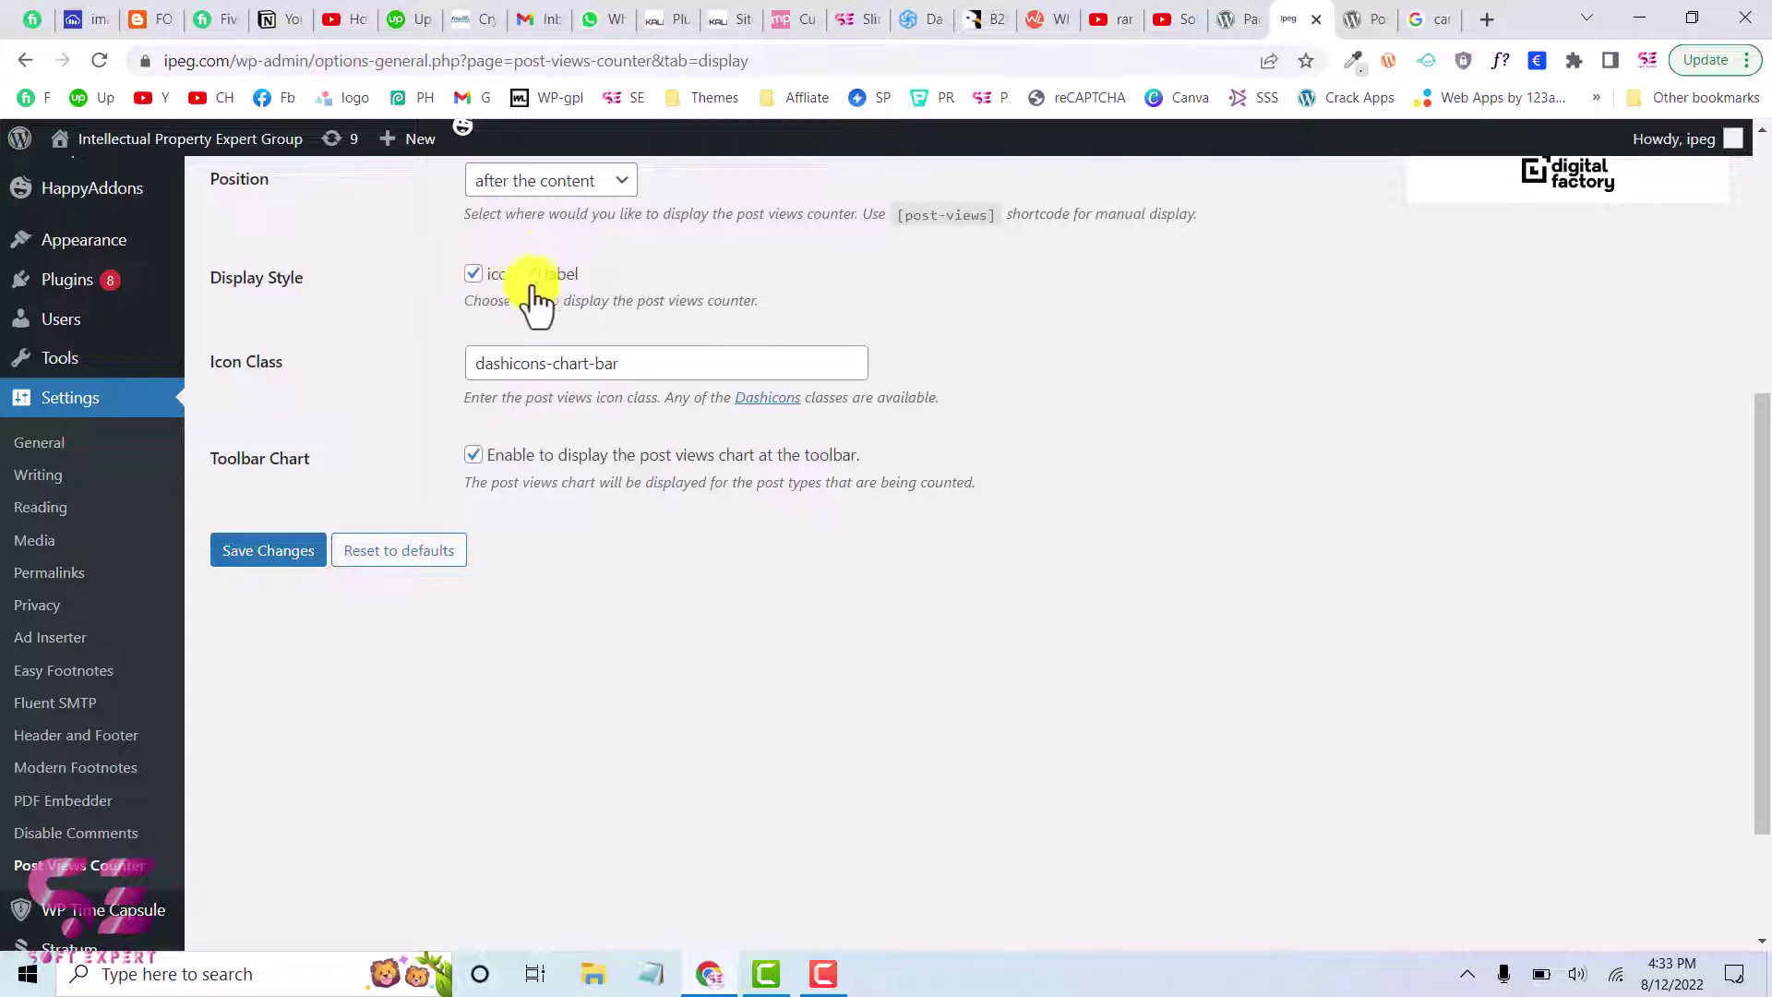
scroll(538, 291, "down", 1)
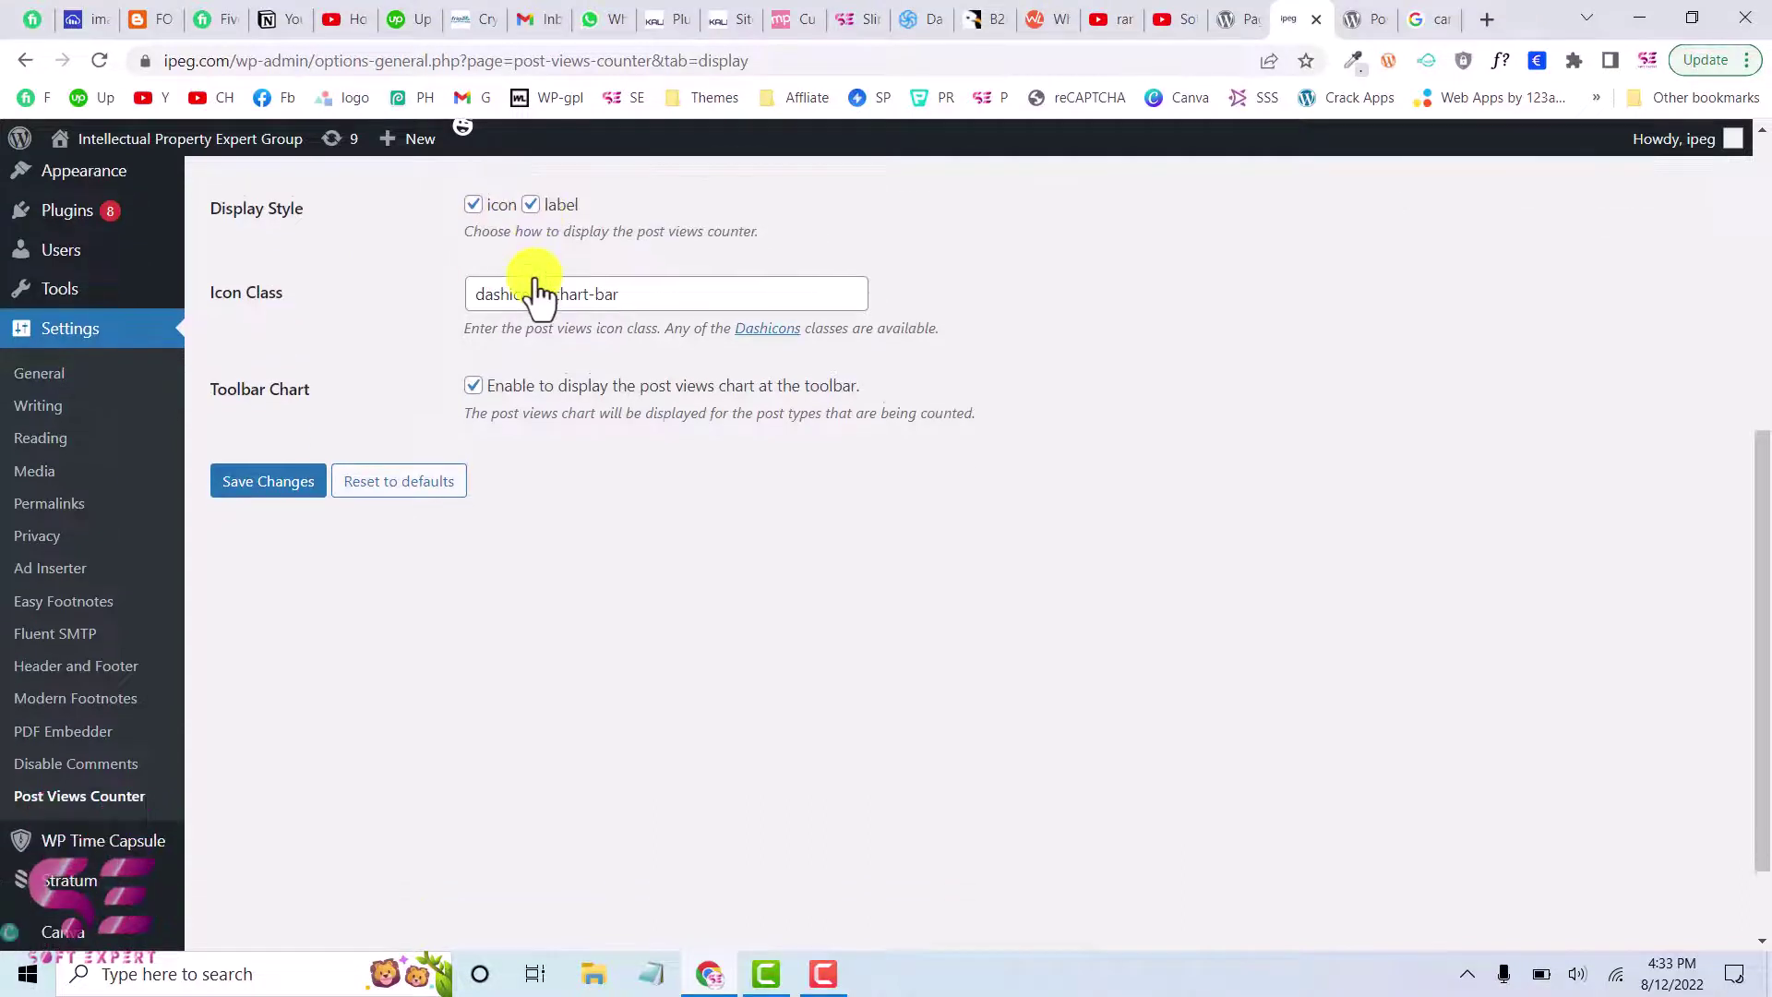
double_click(480, 300)
left_click_drag(475, 297, 652, 289)
left_click(472, 345)
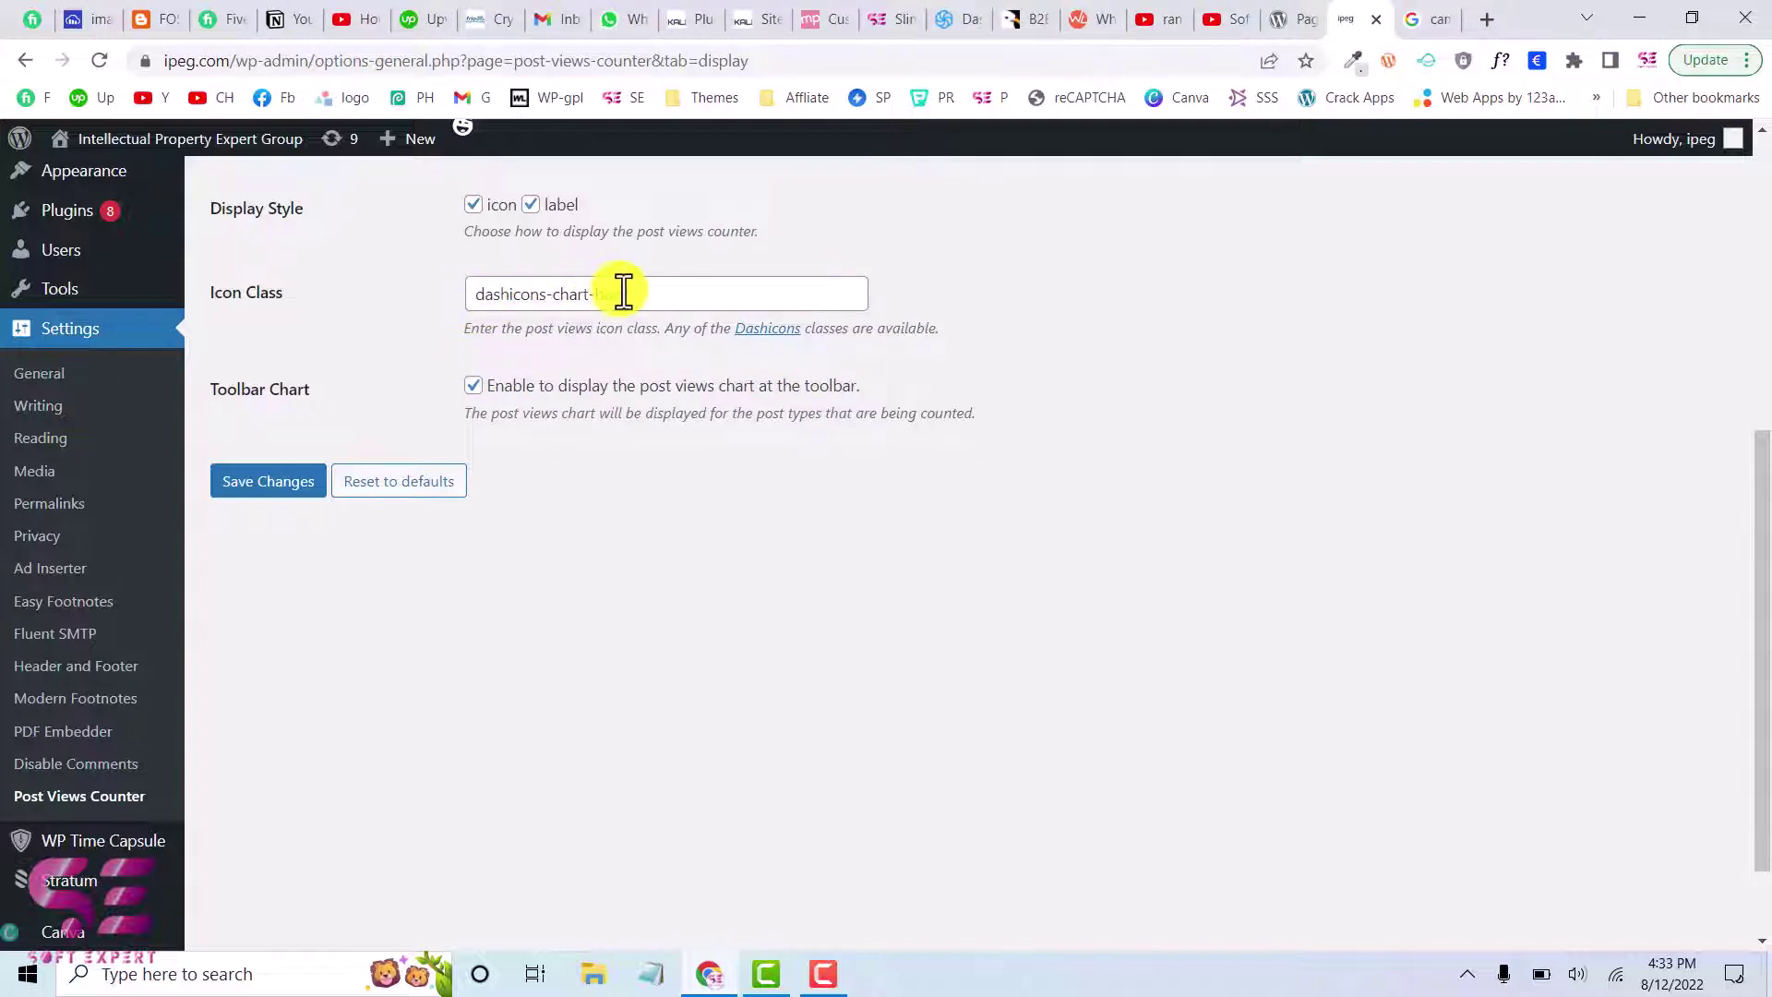
Browse the Dashicons icon reference in a new tab, then return to the counter settings.
left_click(766, 330)
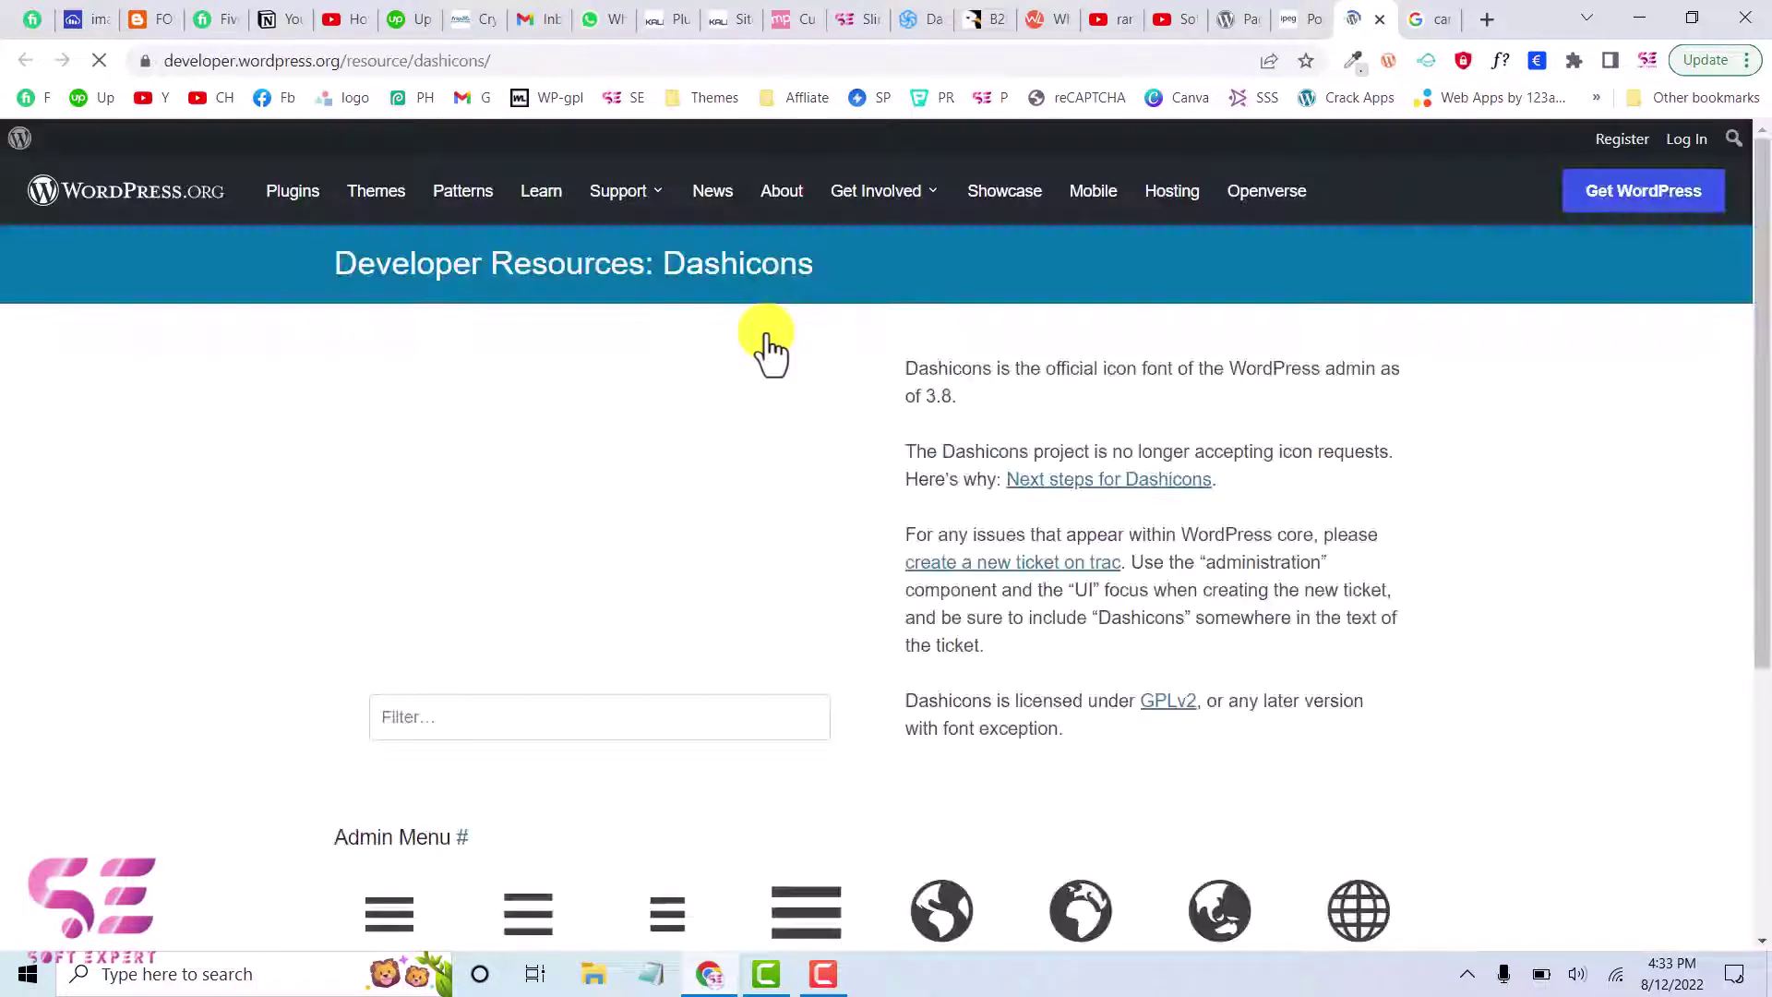
scroll(791, 431, "down", 5)
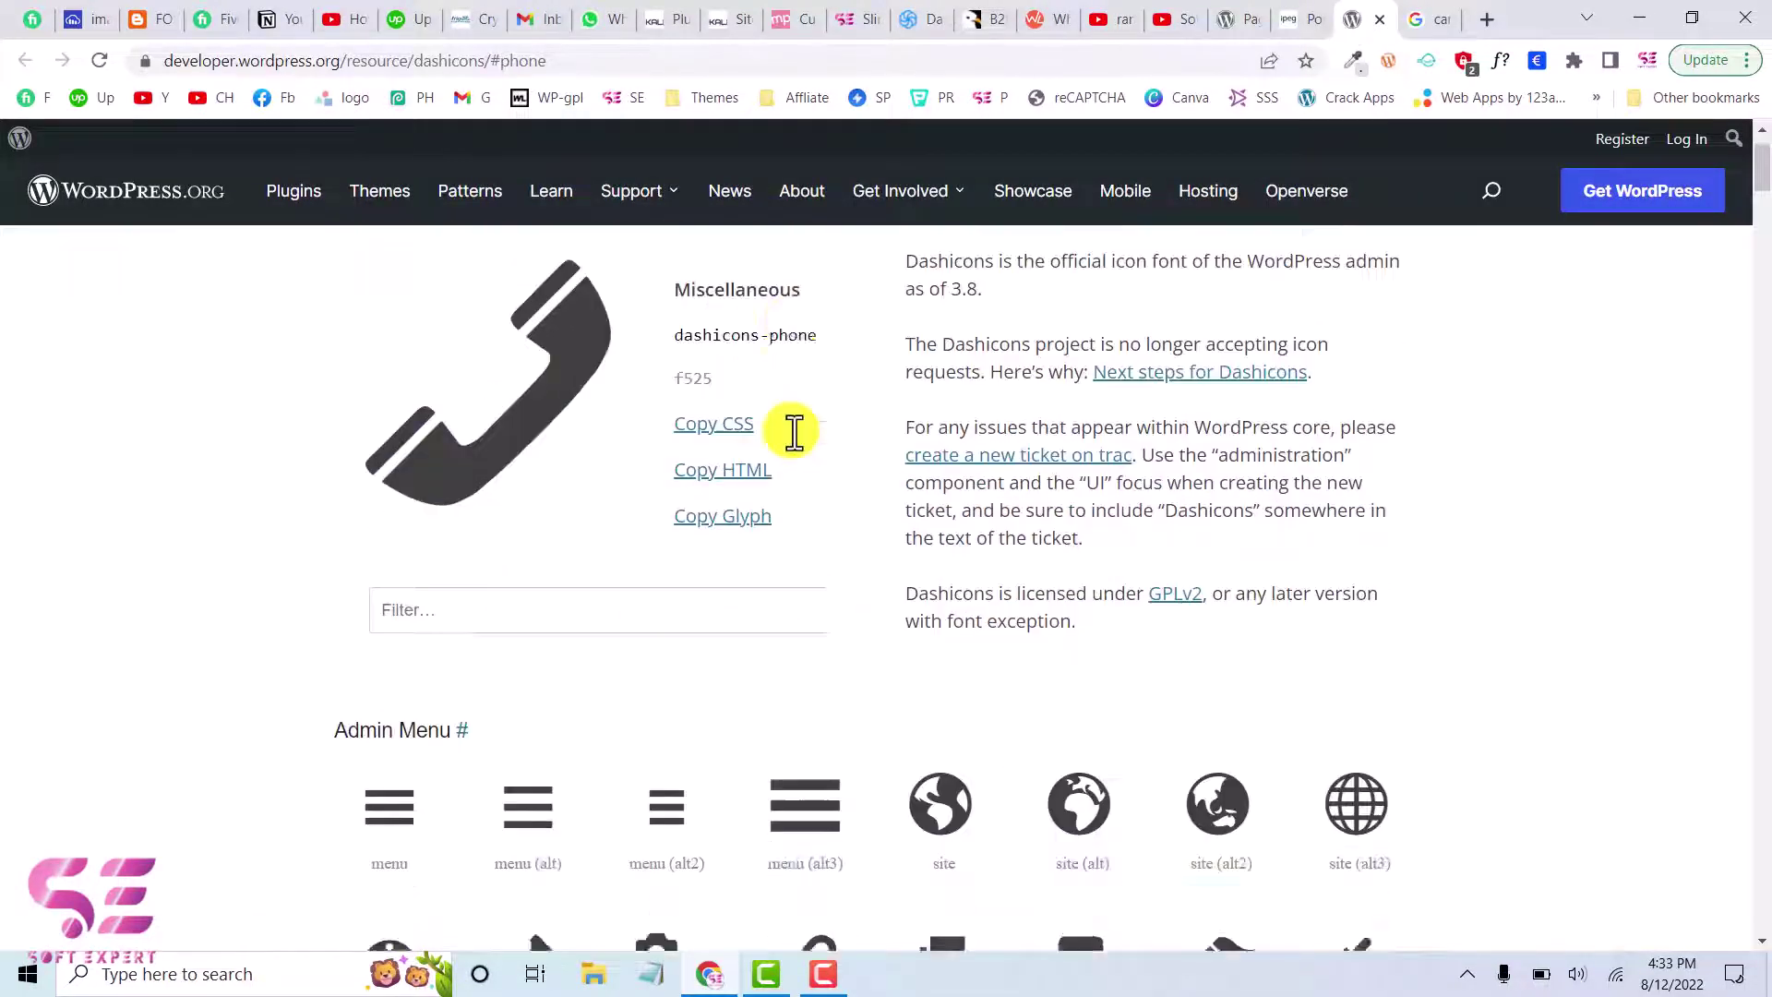
scroll(735, 507, "down", 4)
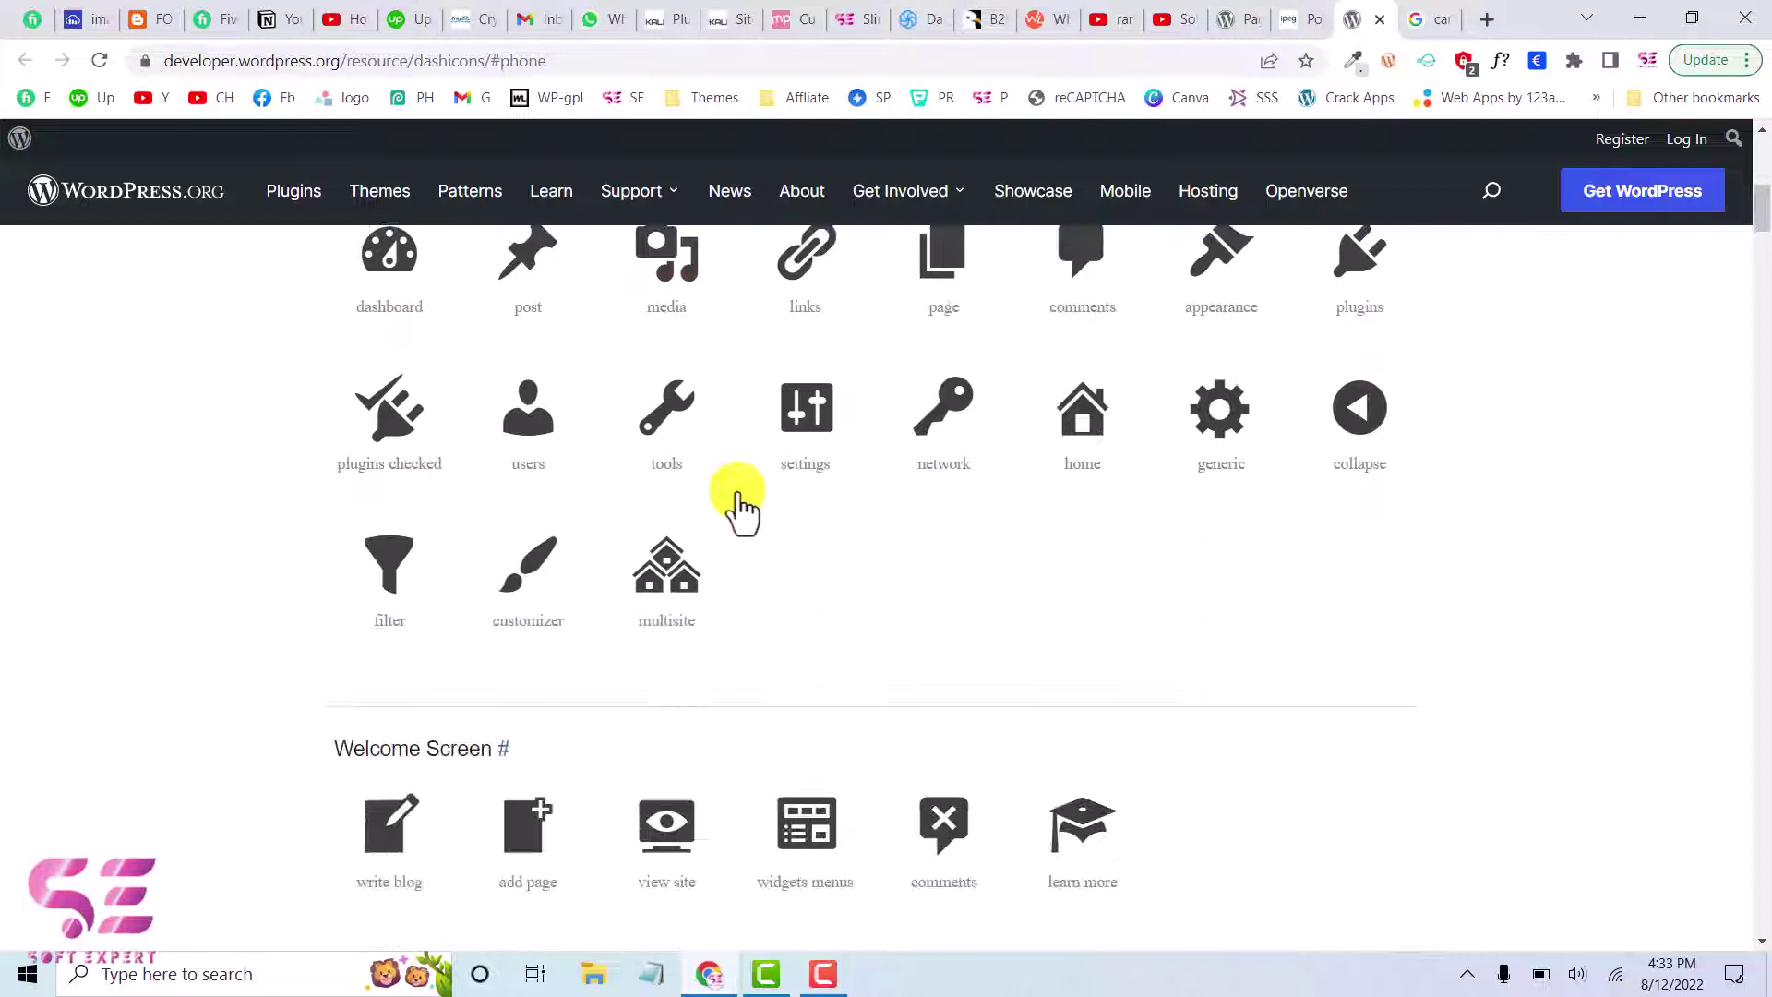
scroll(884, 526, "down", 3)
scroll(883, 521, "up", 12)
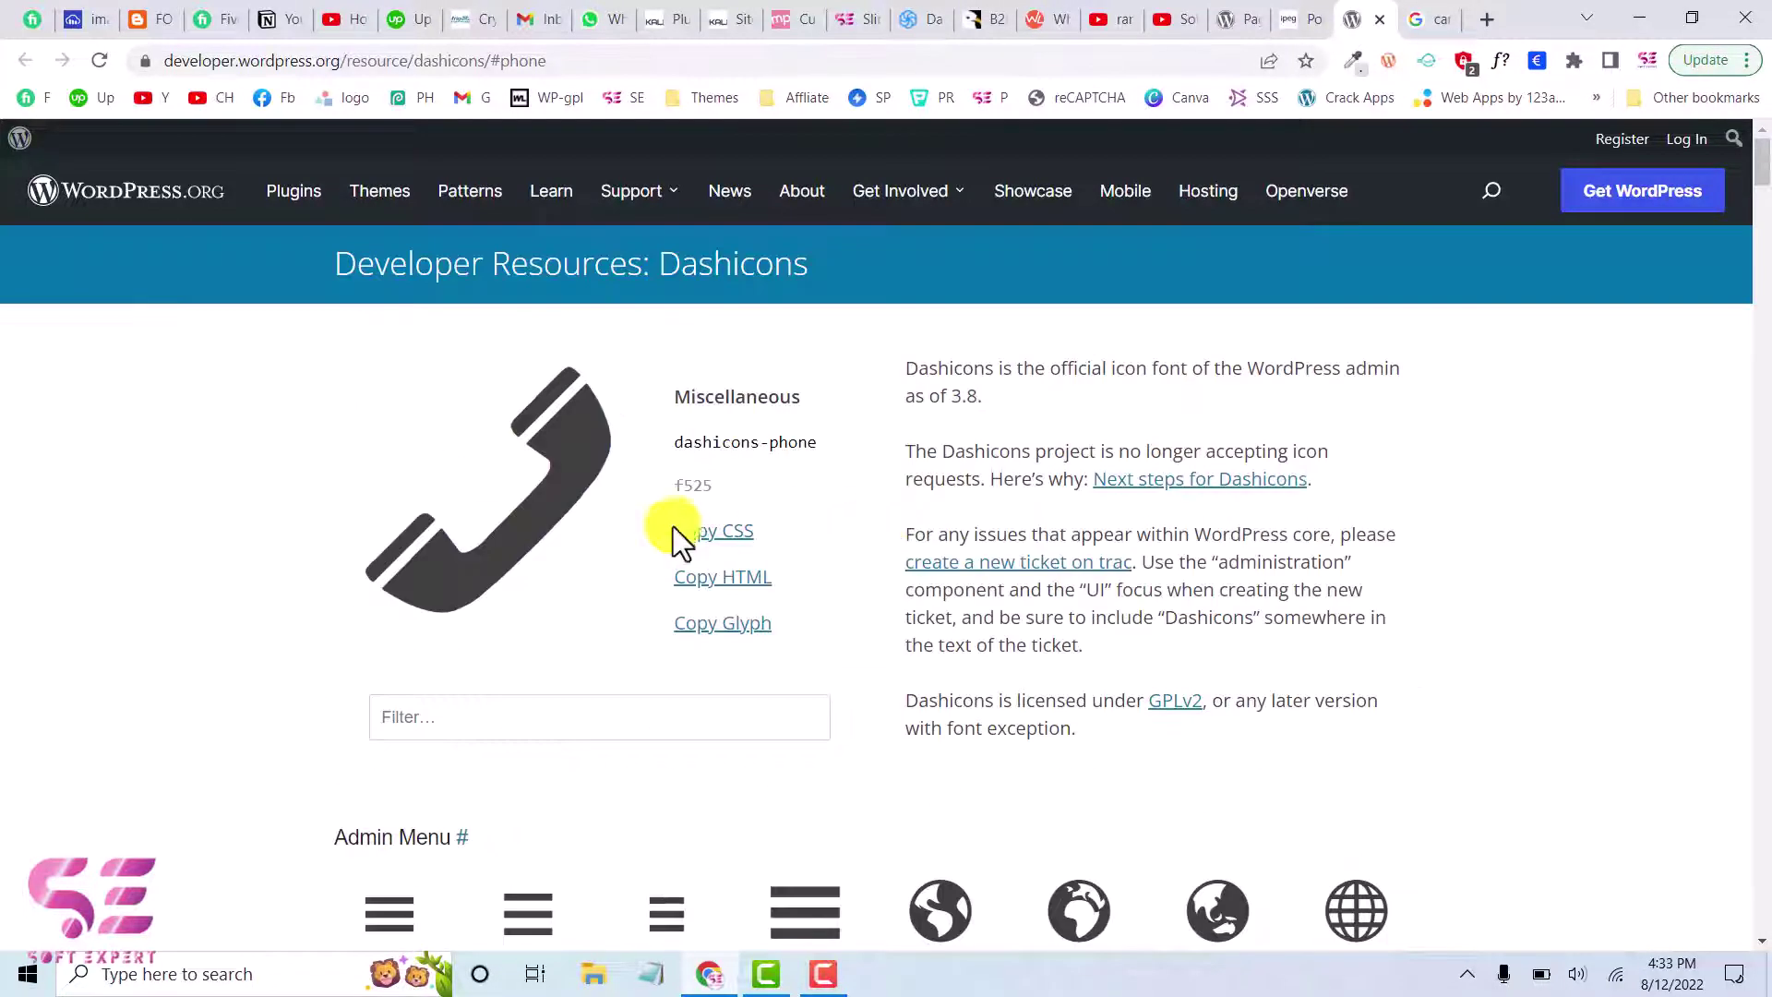
left_click(1306, 18)
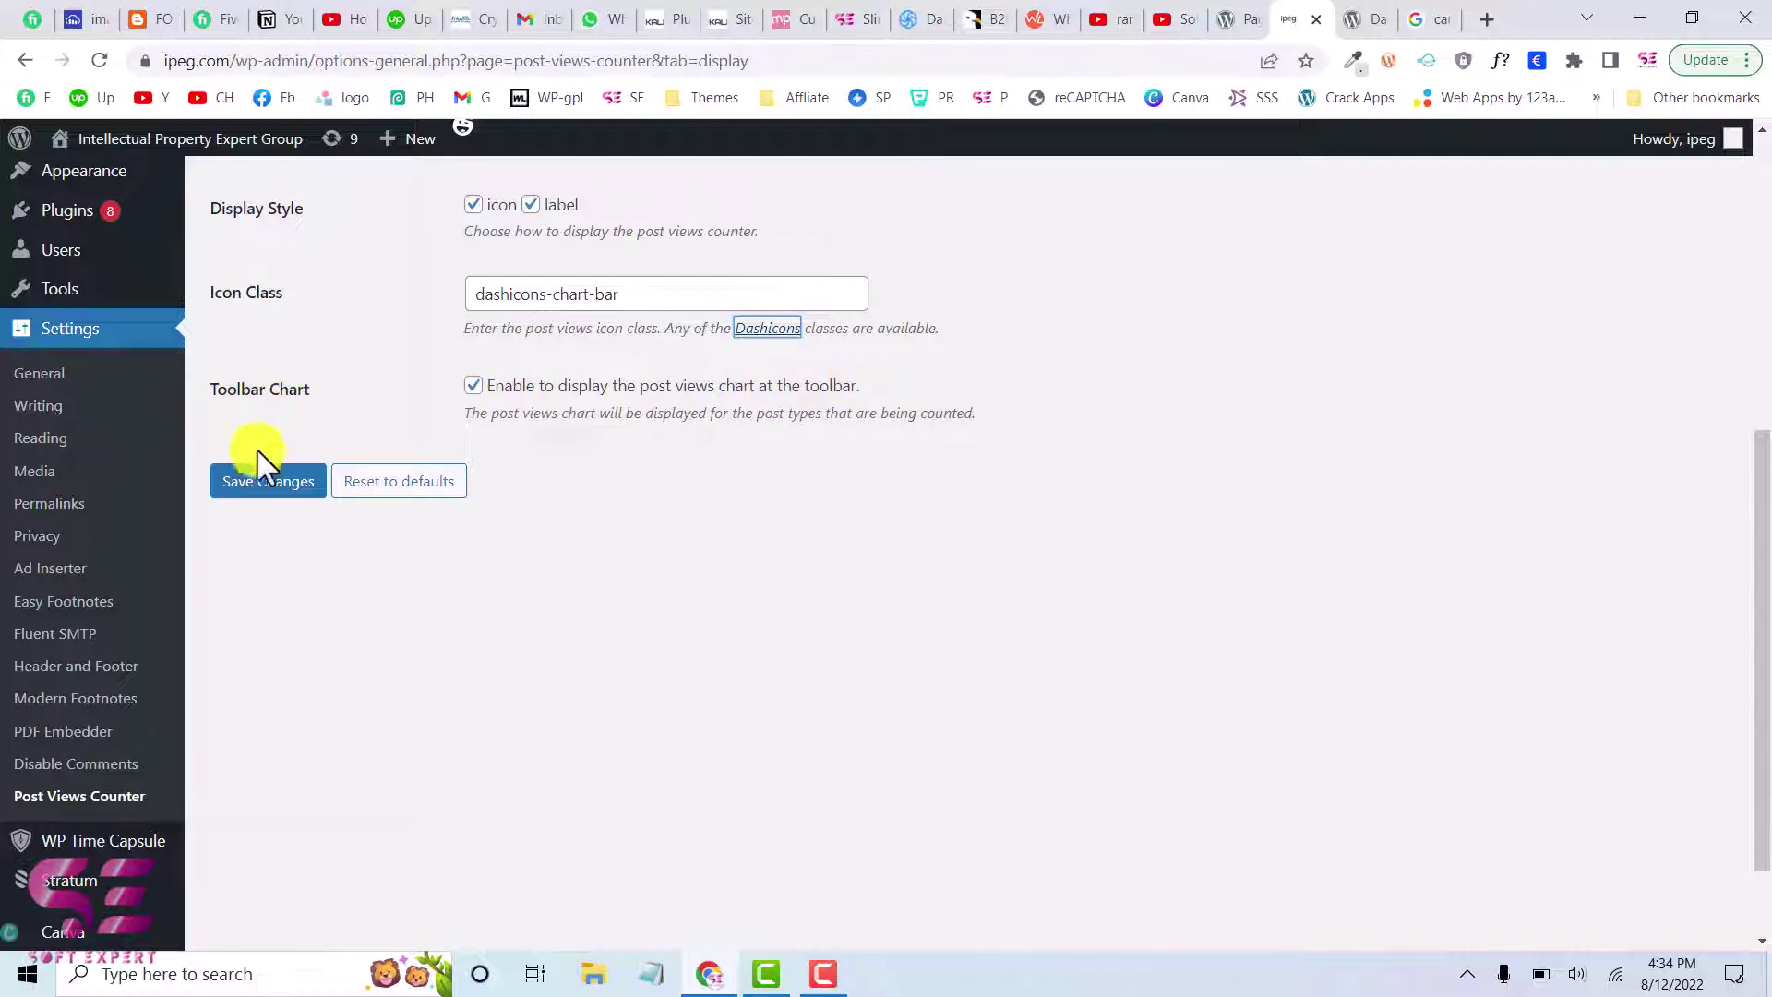
Save the Display settings and open the live site in a new tab.
left_click(259, 487)
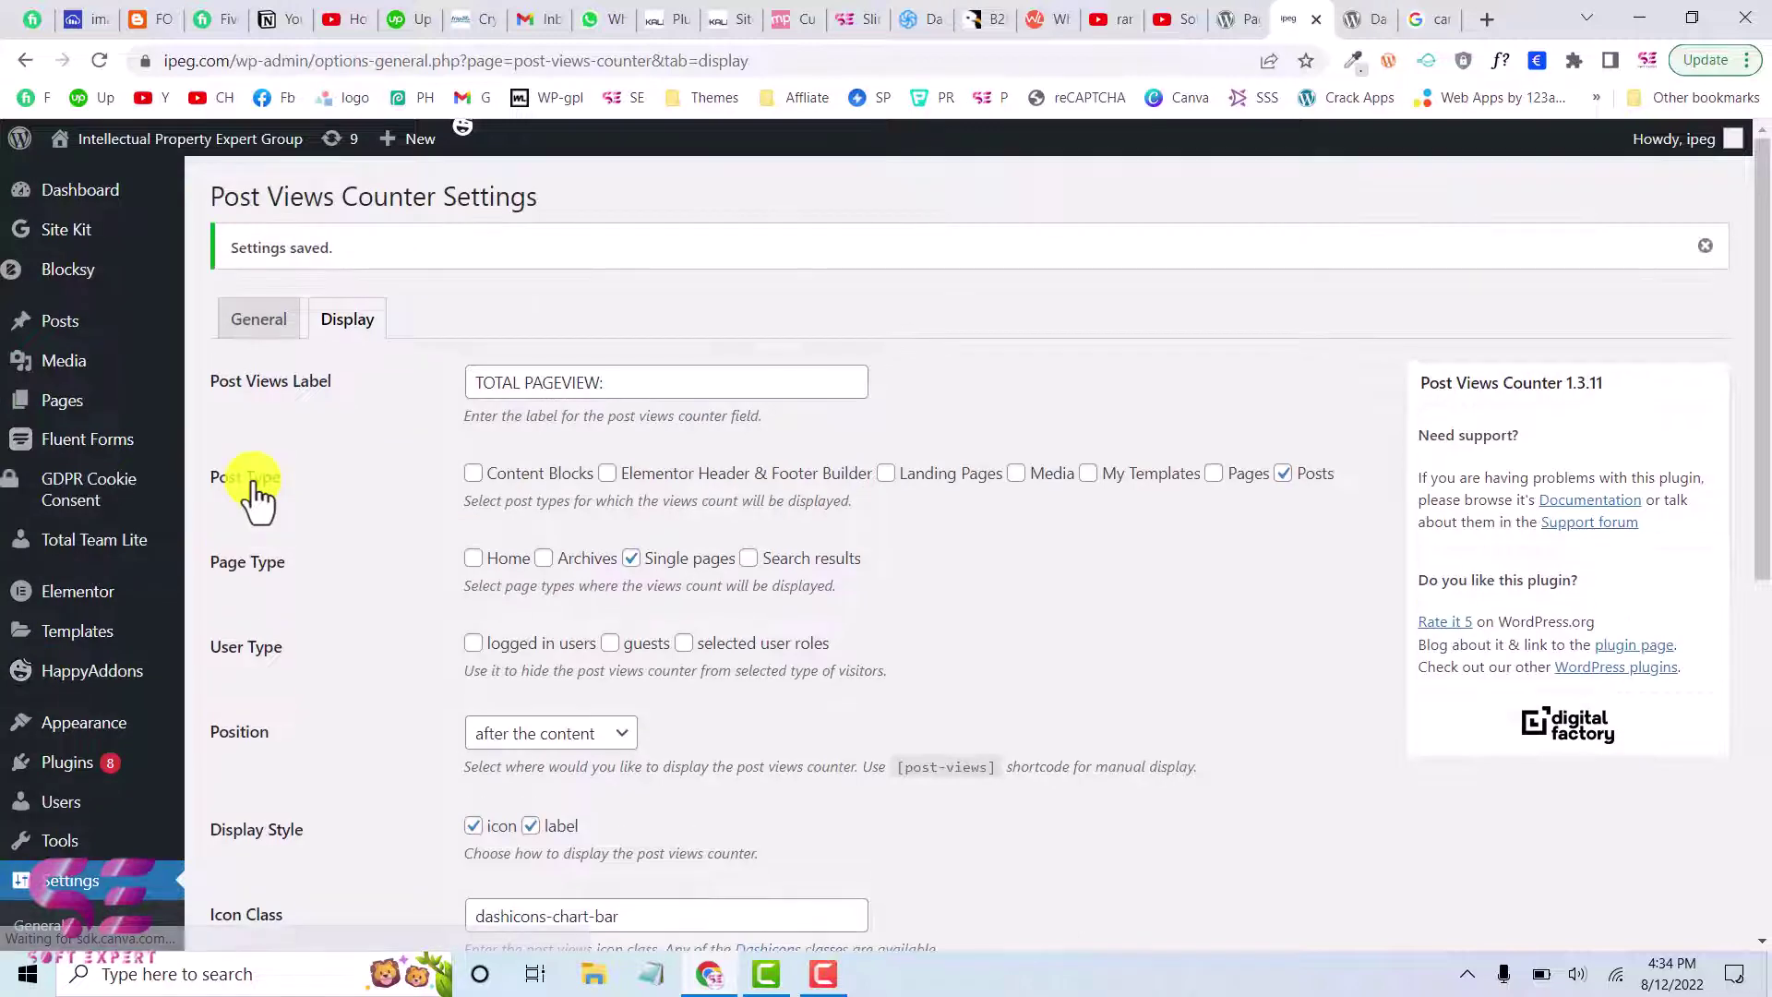
middle_click(217, 147)
left_click(1379, 18)
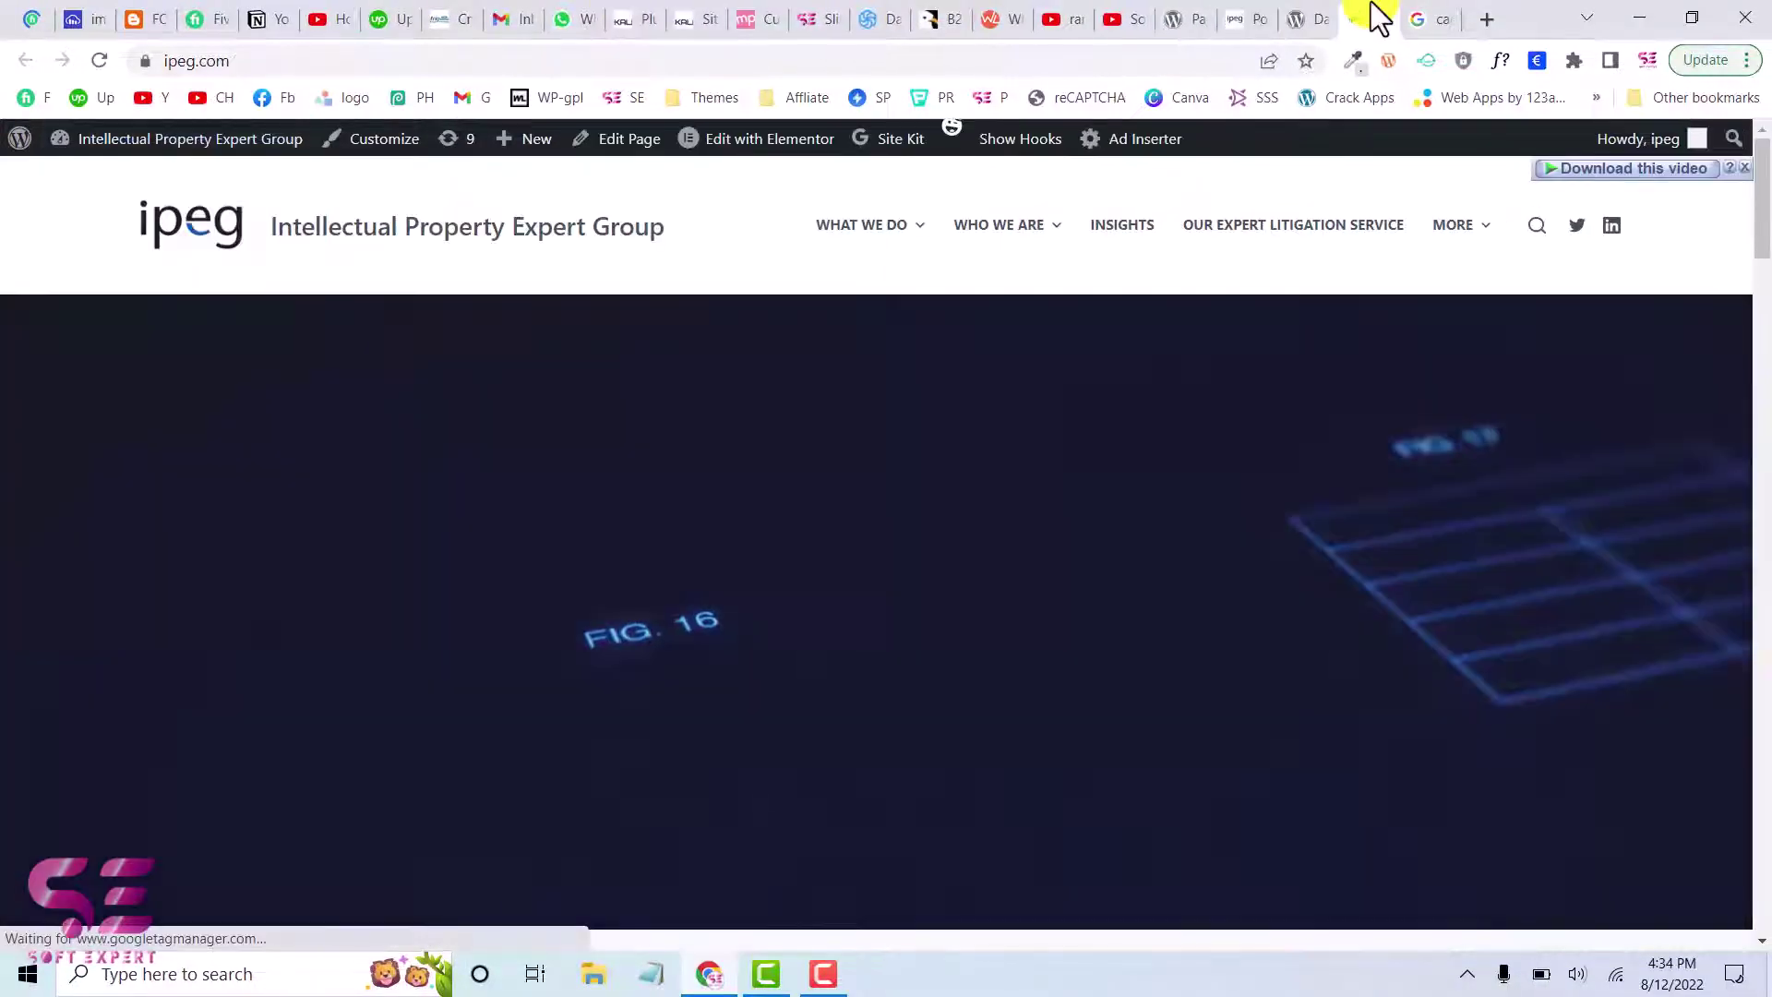
Scroll the IP risk management Q&A post to the chart icon and TOTAL PAGEVIEW: 1.
scroll(1128, 255, "down", 10)
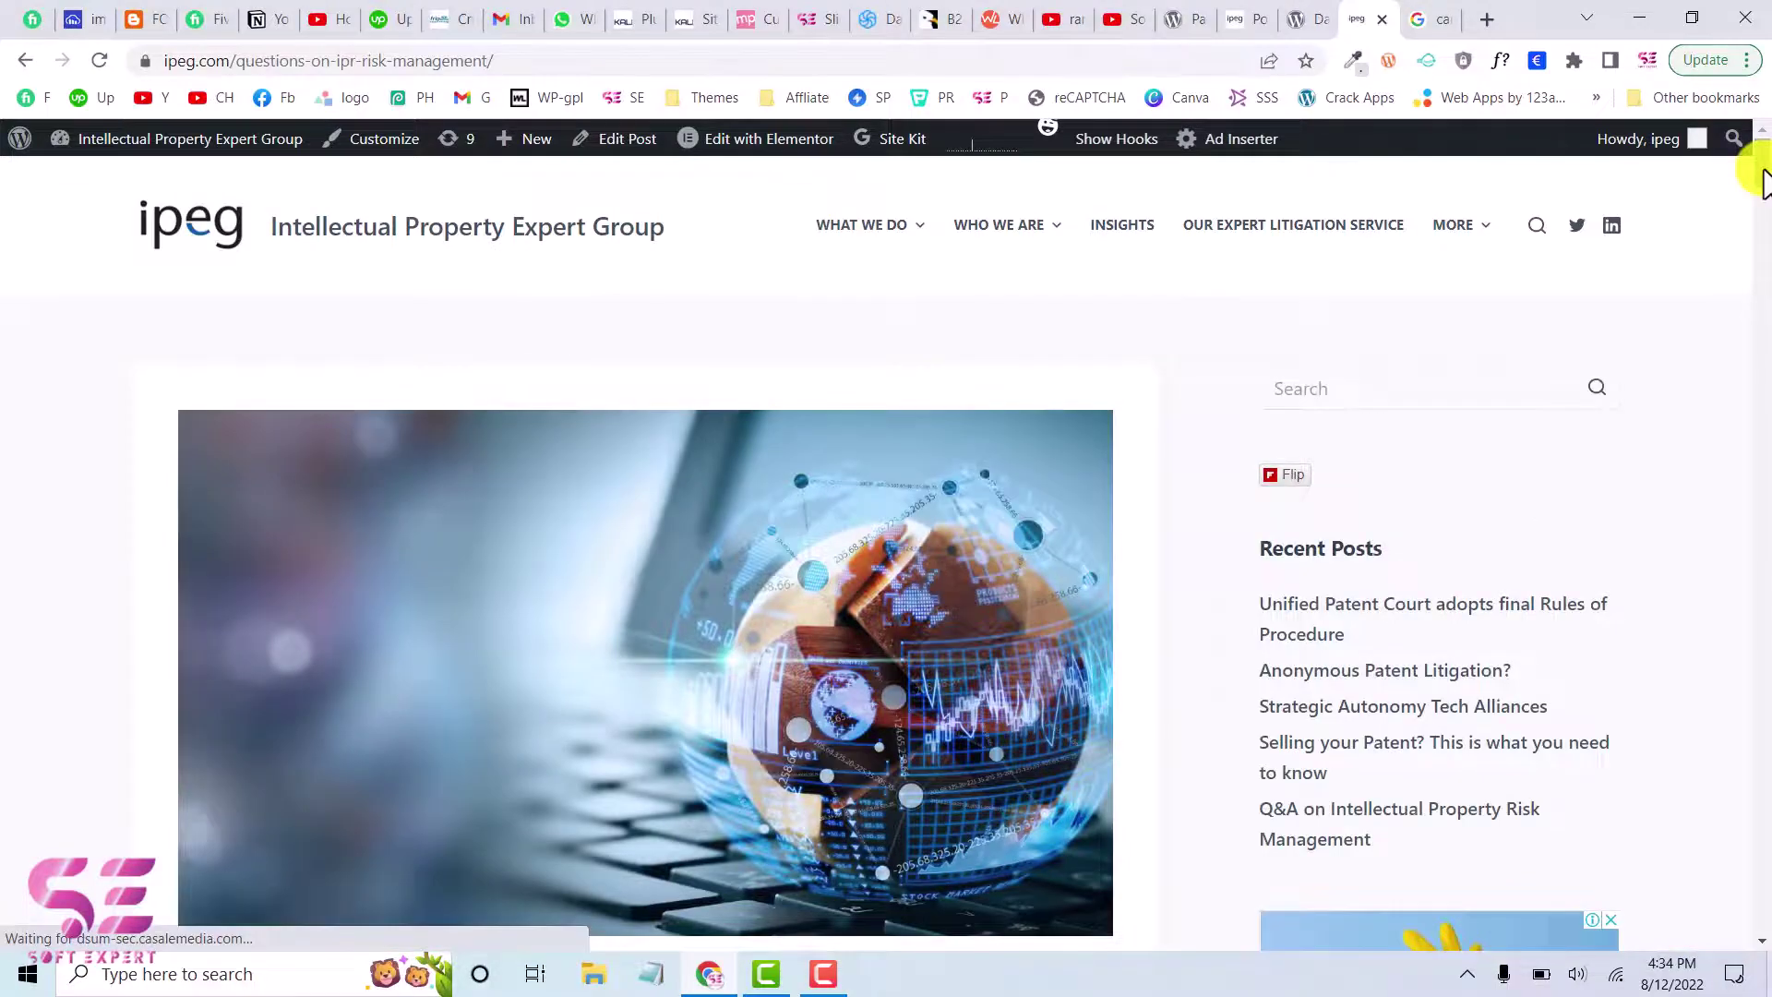
left_click_drag(1759, 166, 1484, 805)
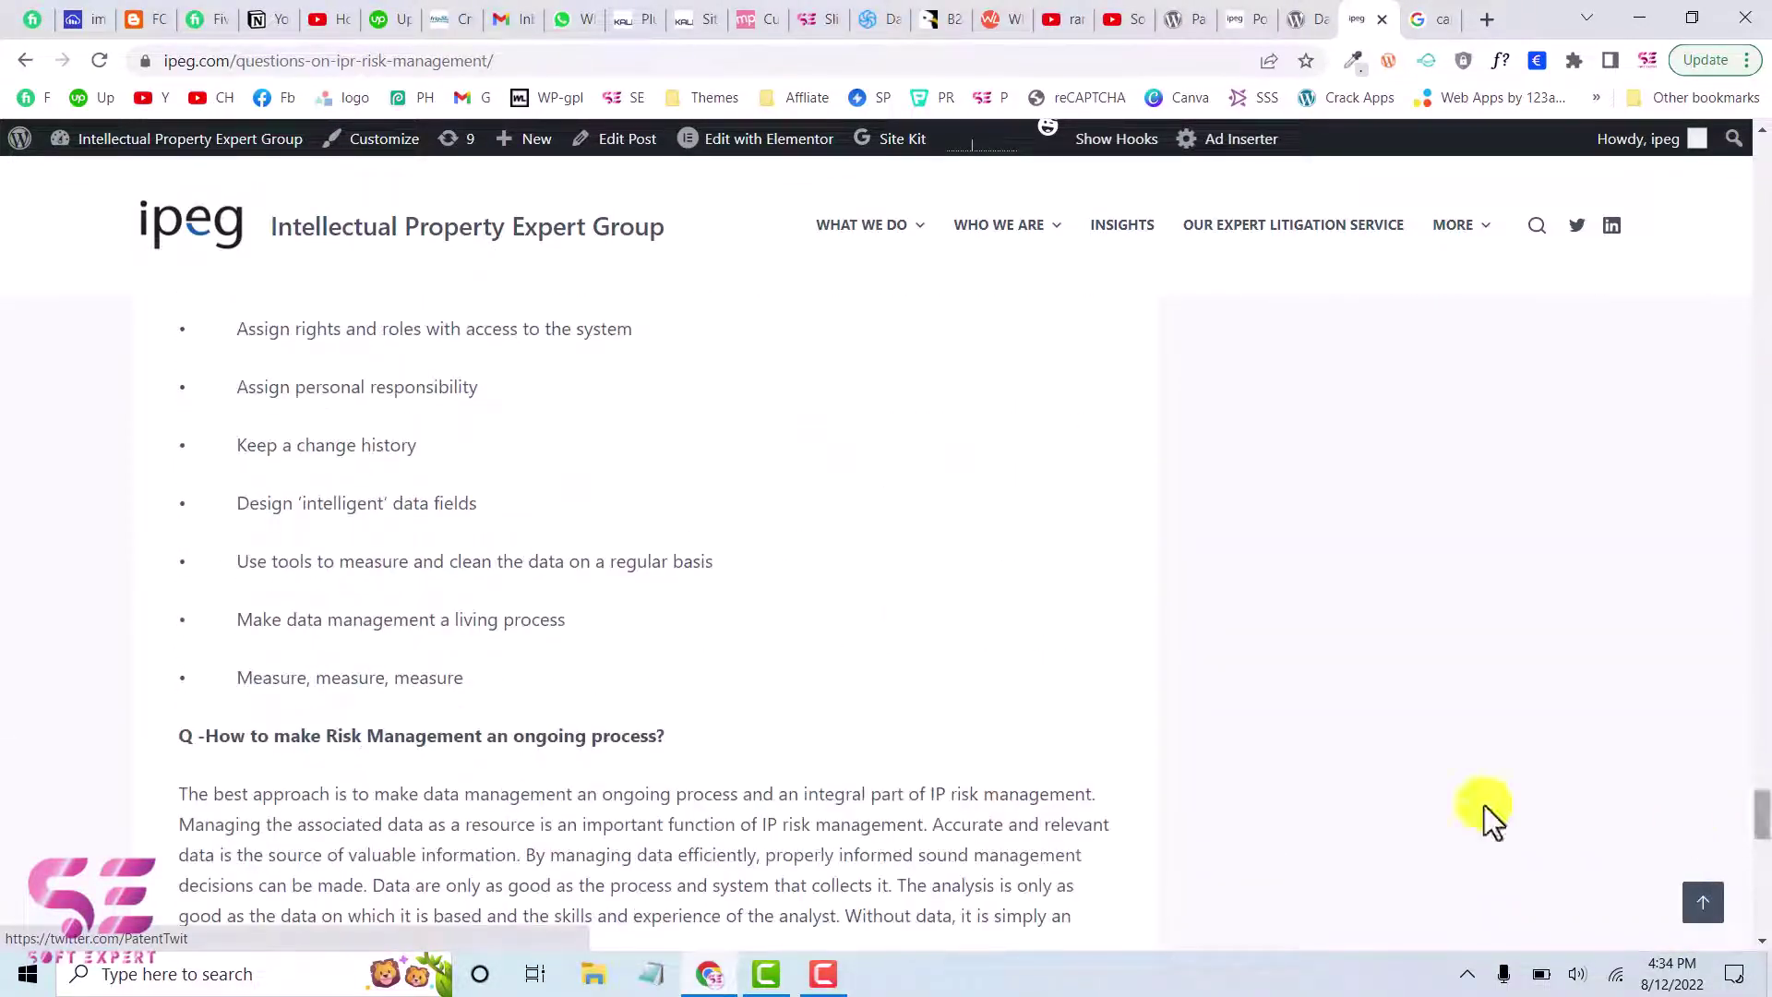
scroll(915, 611, "down", 15)
scroll(307, 535, "up", 3)
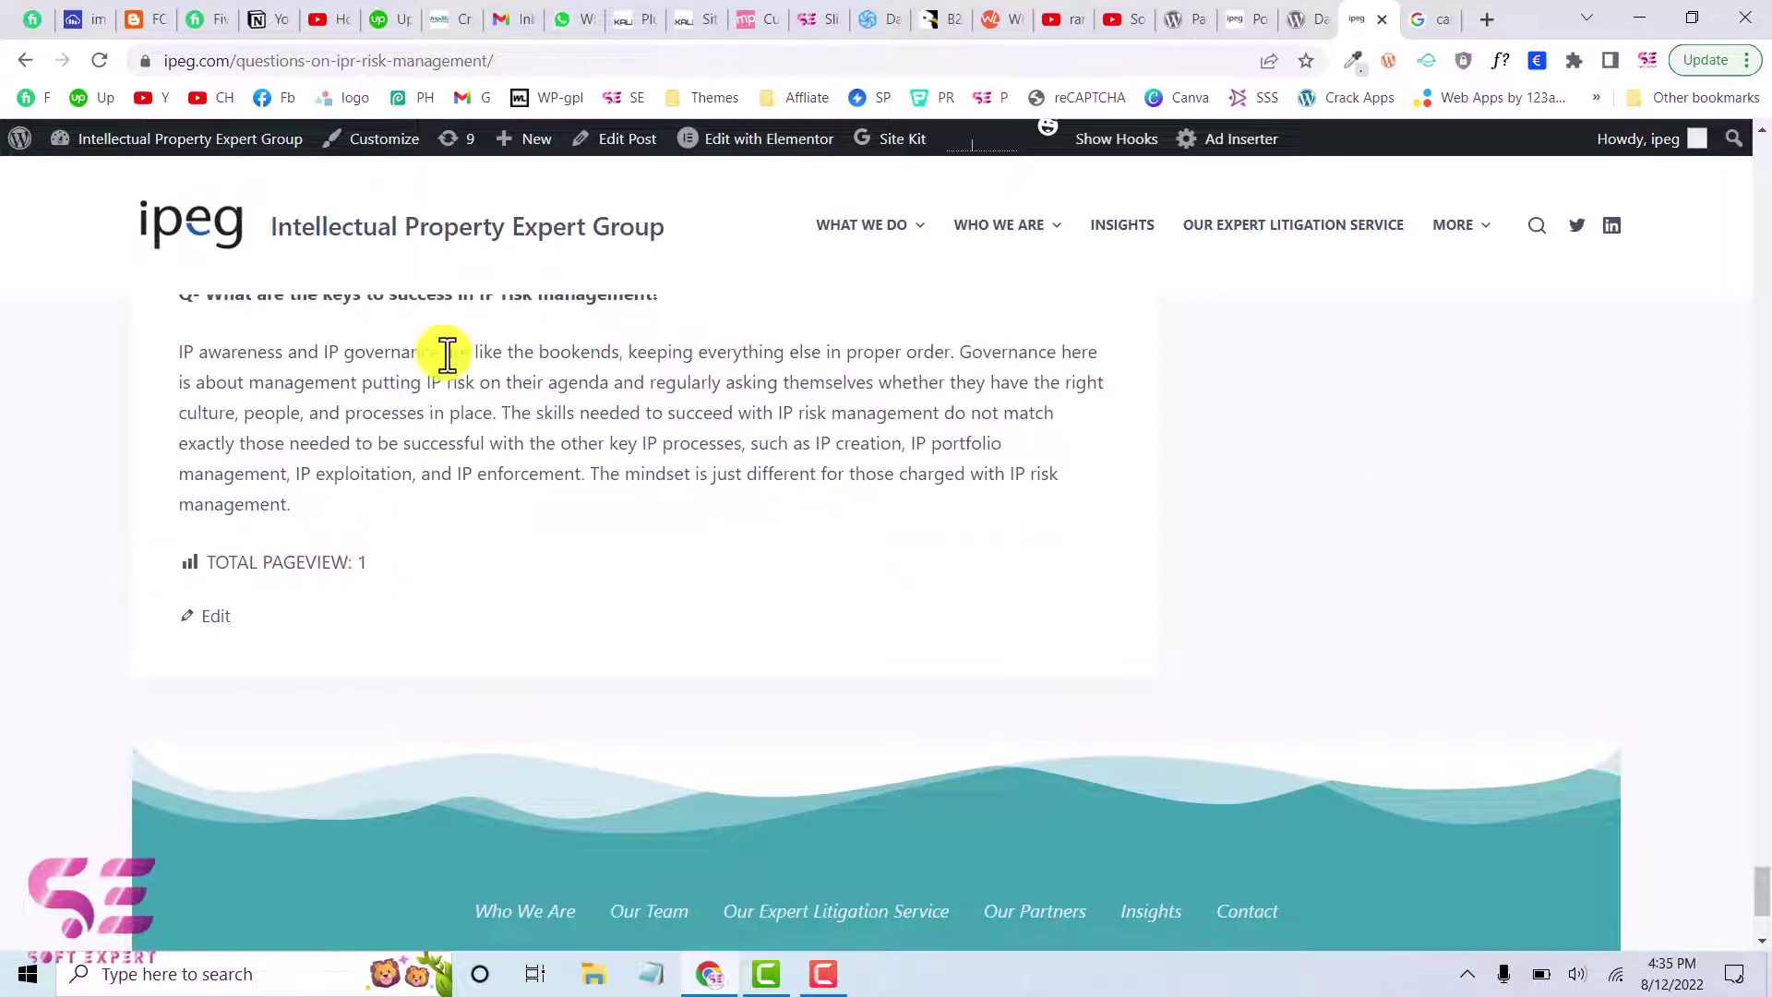
scroll(450, 406, "up", 2)
scroll(452, 480, "down", 2)
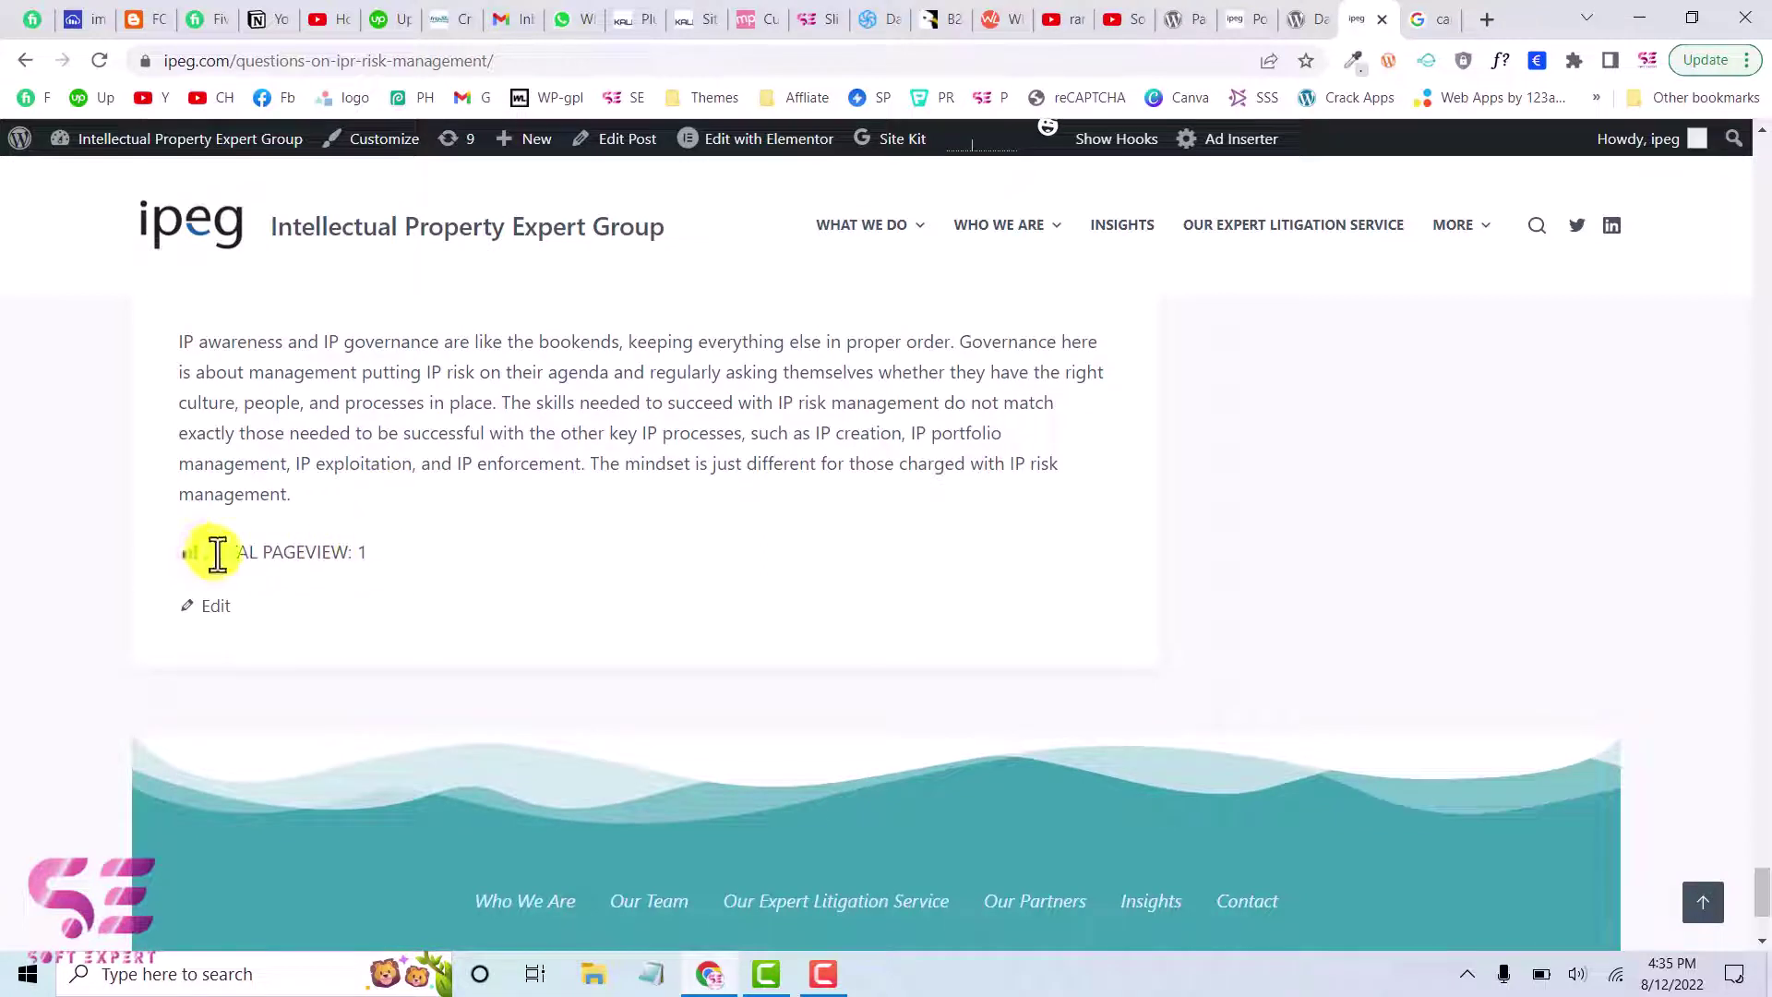
mouse_move(215, 551)
left_mouse_down()
mouse_move(318, 552)
mouse_move(206, 554)
left_mouse_up()
Check the counter settings, then scroll the Dashicons reference down to the view-site icon.
left_click(1246, 18)
scroll(884, 419, "down", 1)
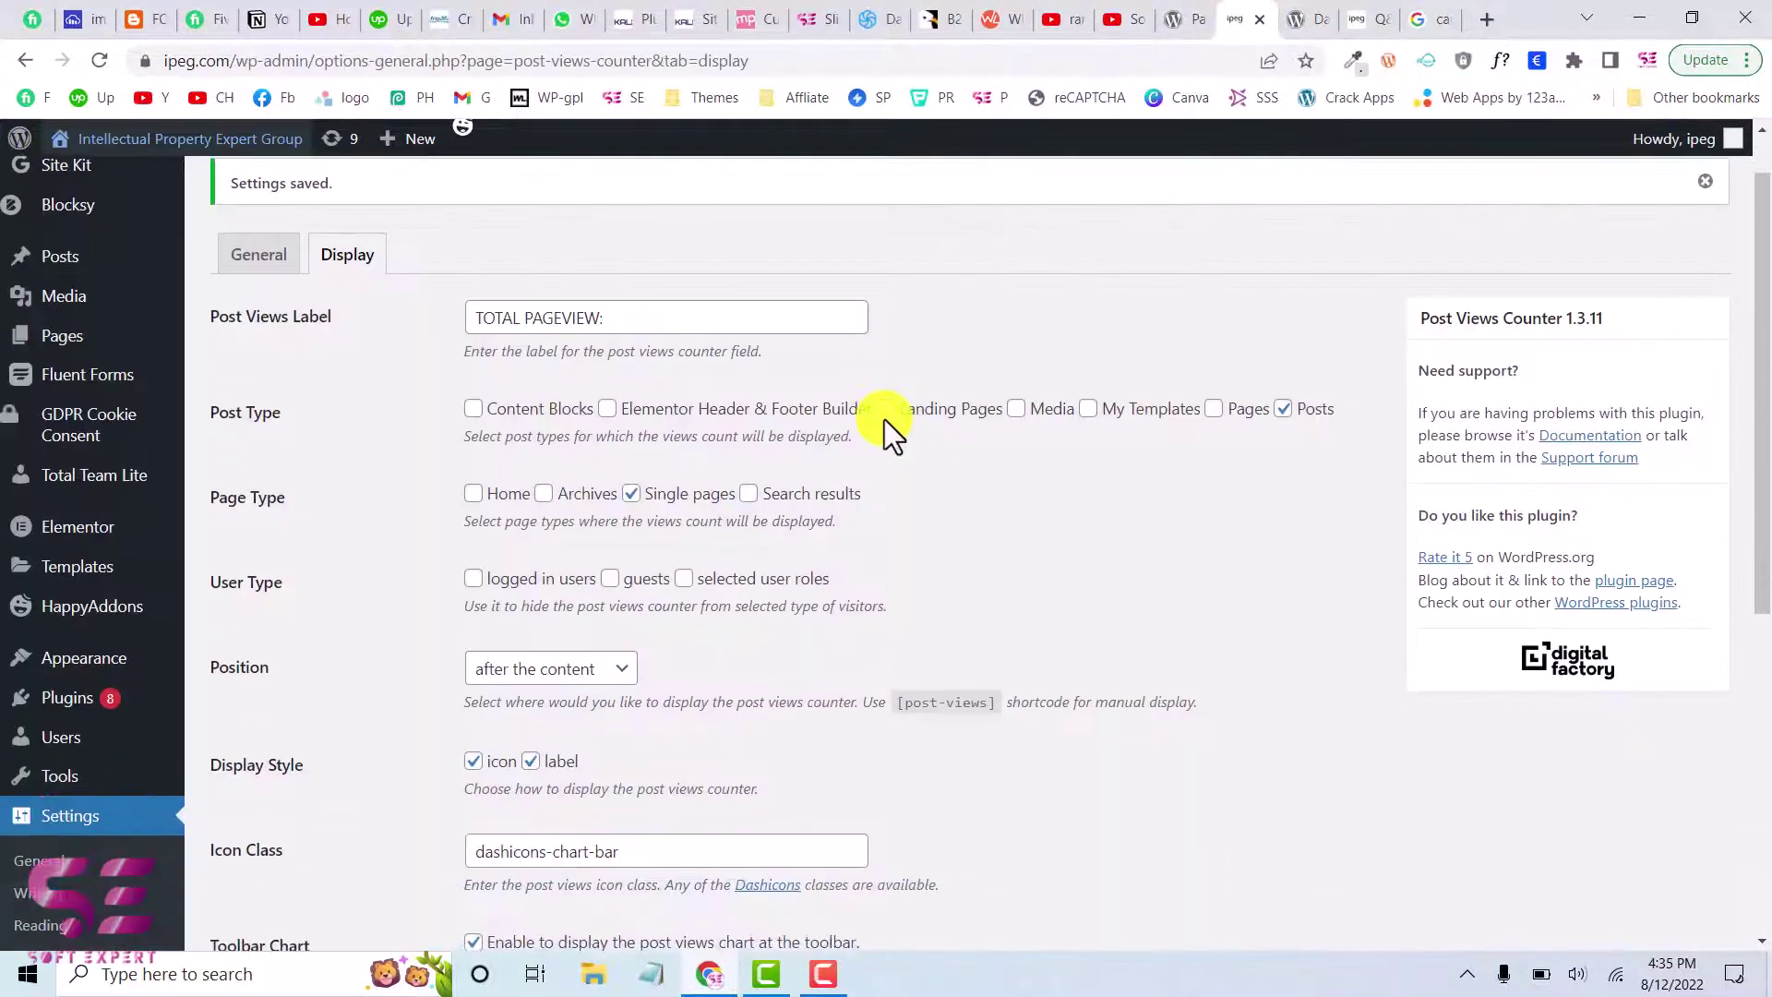
scroll(635, 321, "down", 5)
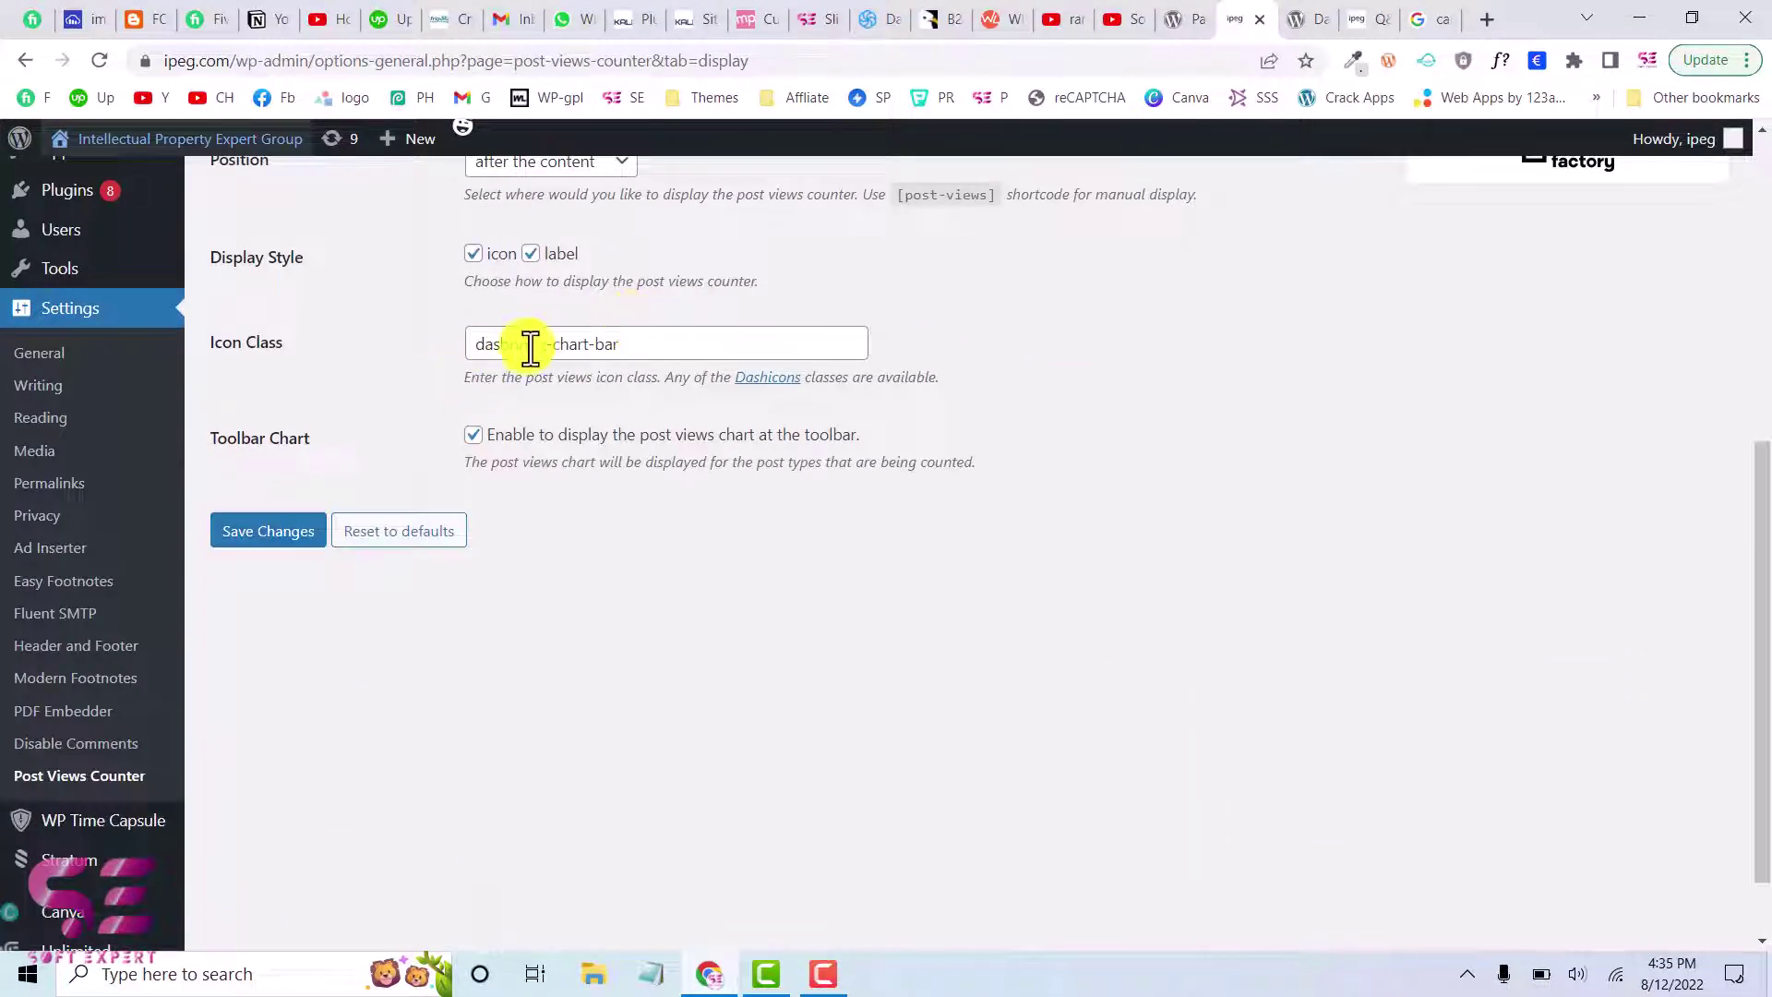
left_click(1329, 16)
scroll(1032, 522, "down", 5)
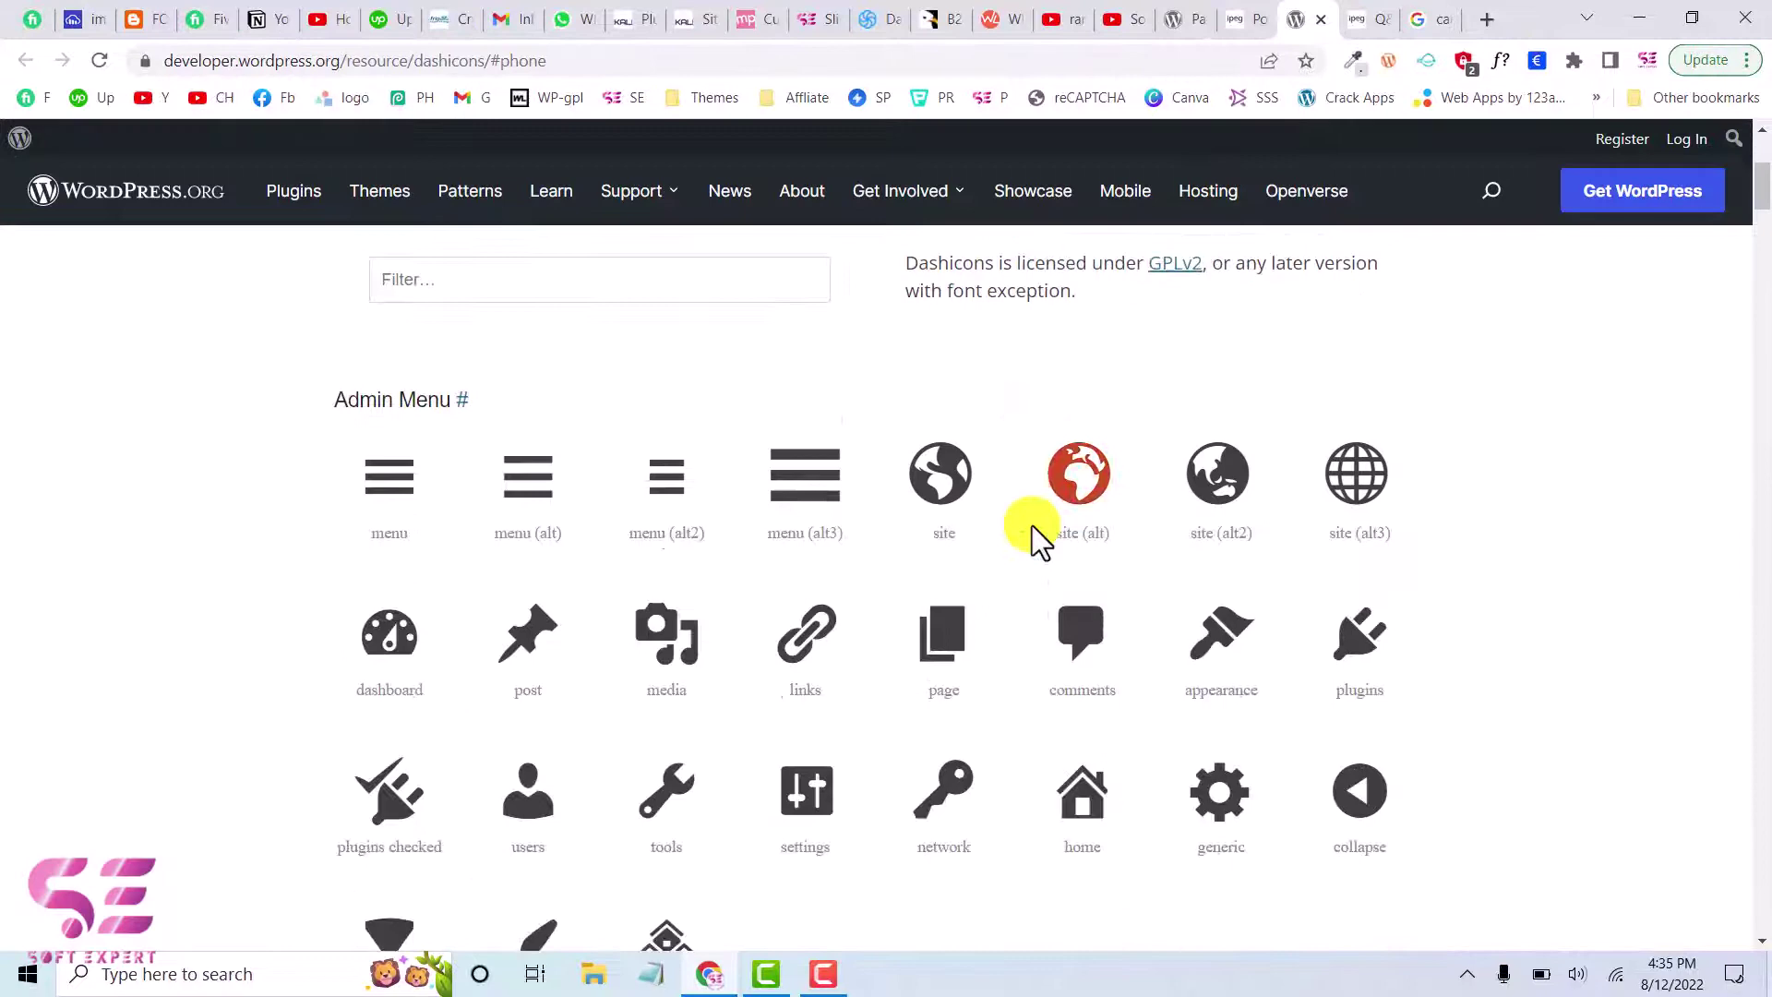
scroll(1032, 524, "down", 2)
scroll(1031, 524, "down", 1)
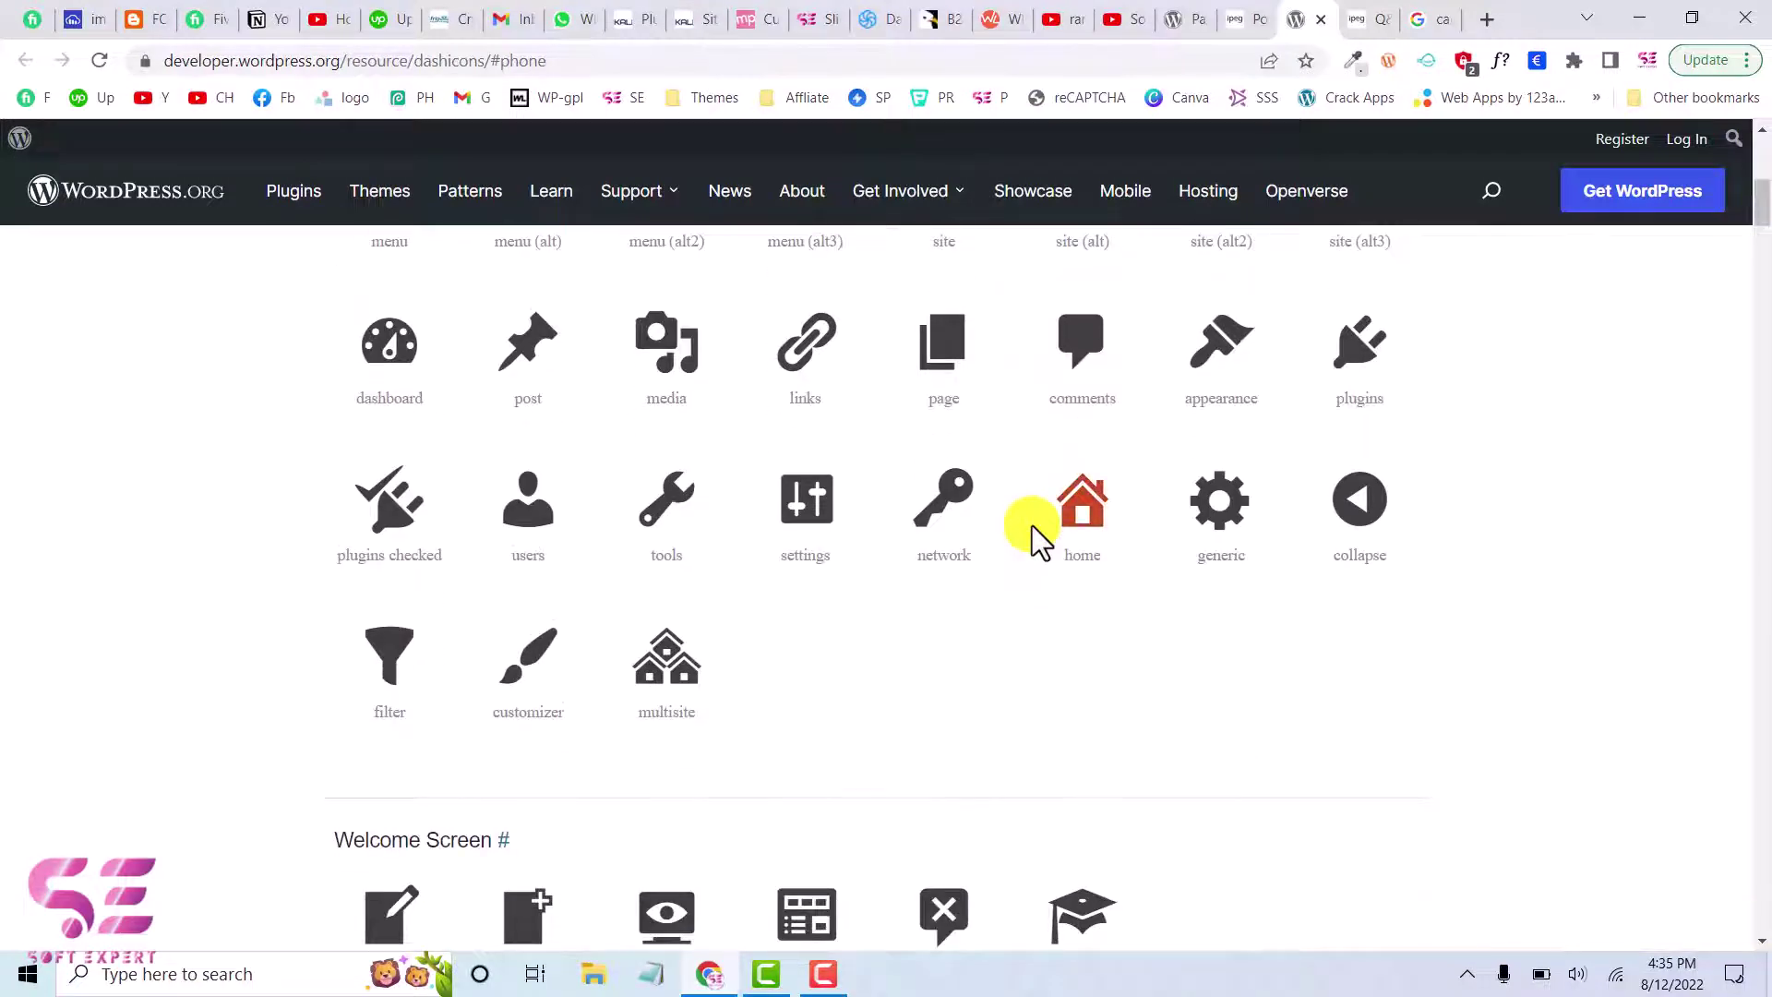
scroll(1032, 524, "down", 5)
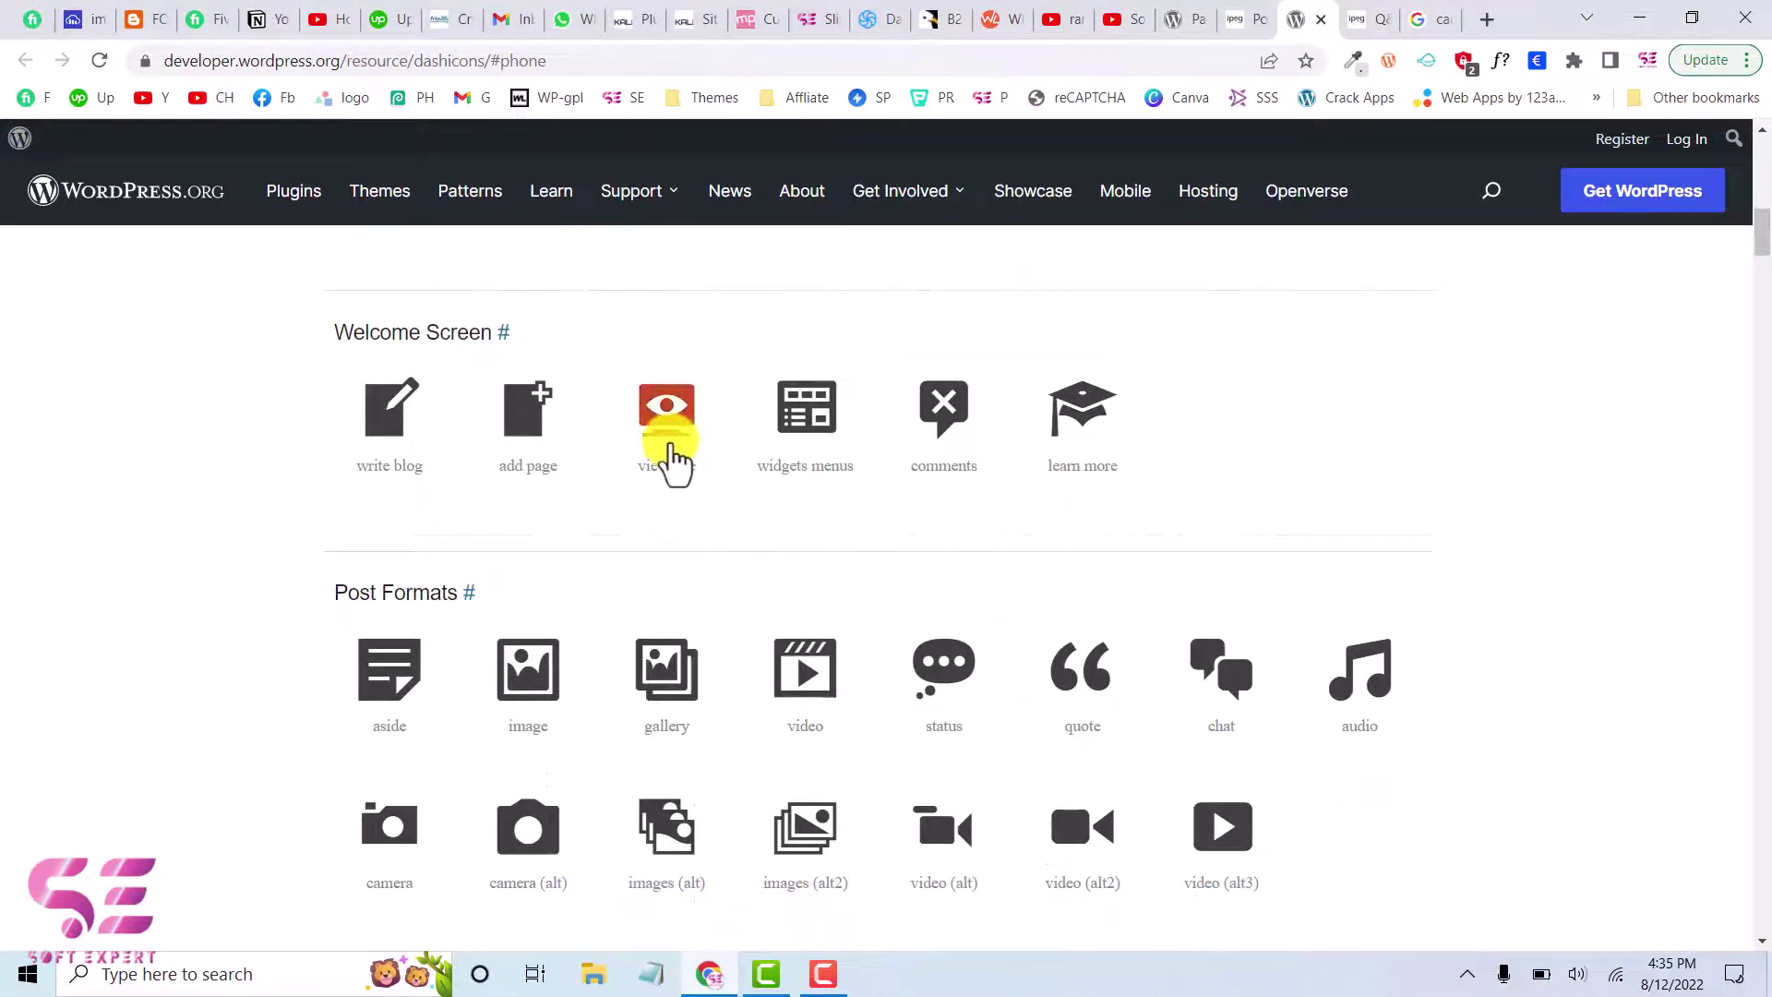
Open the view-site icon's HTML snippet and select the dashicons-welcome-view-site class name.
left_click(671, 462)
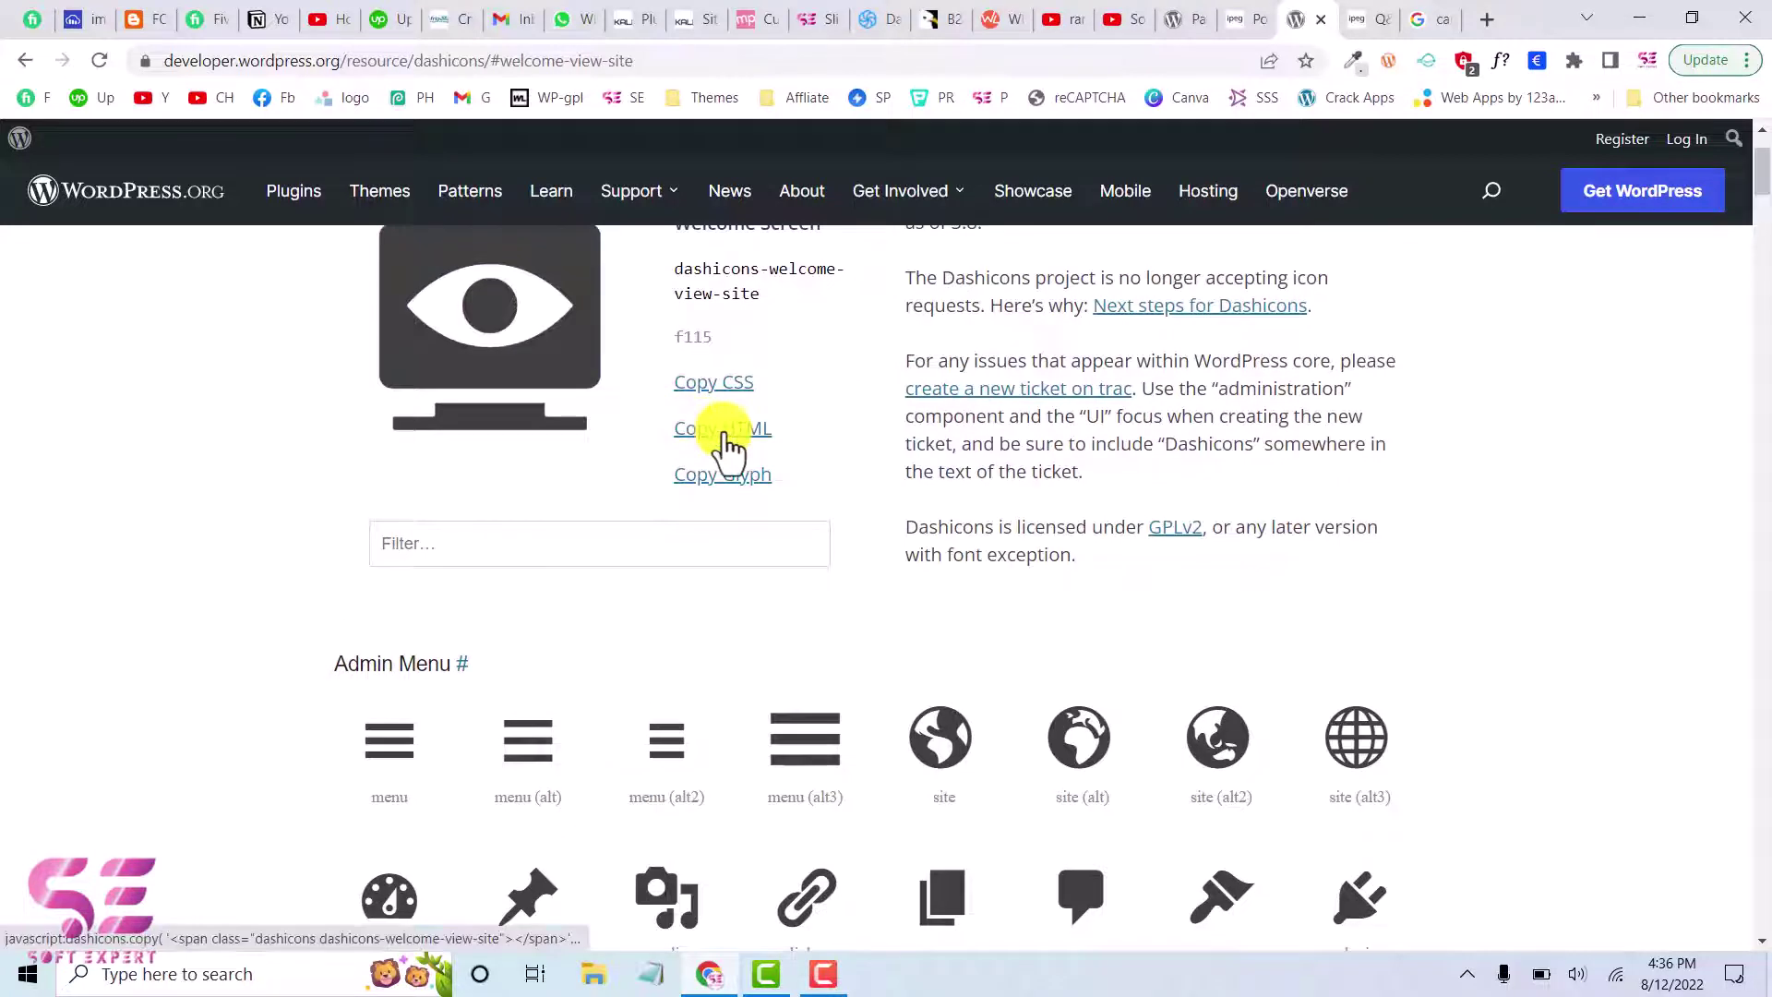
left_click(725, 434)
left_click(740, 184)
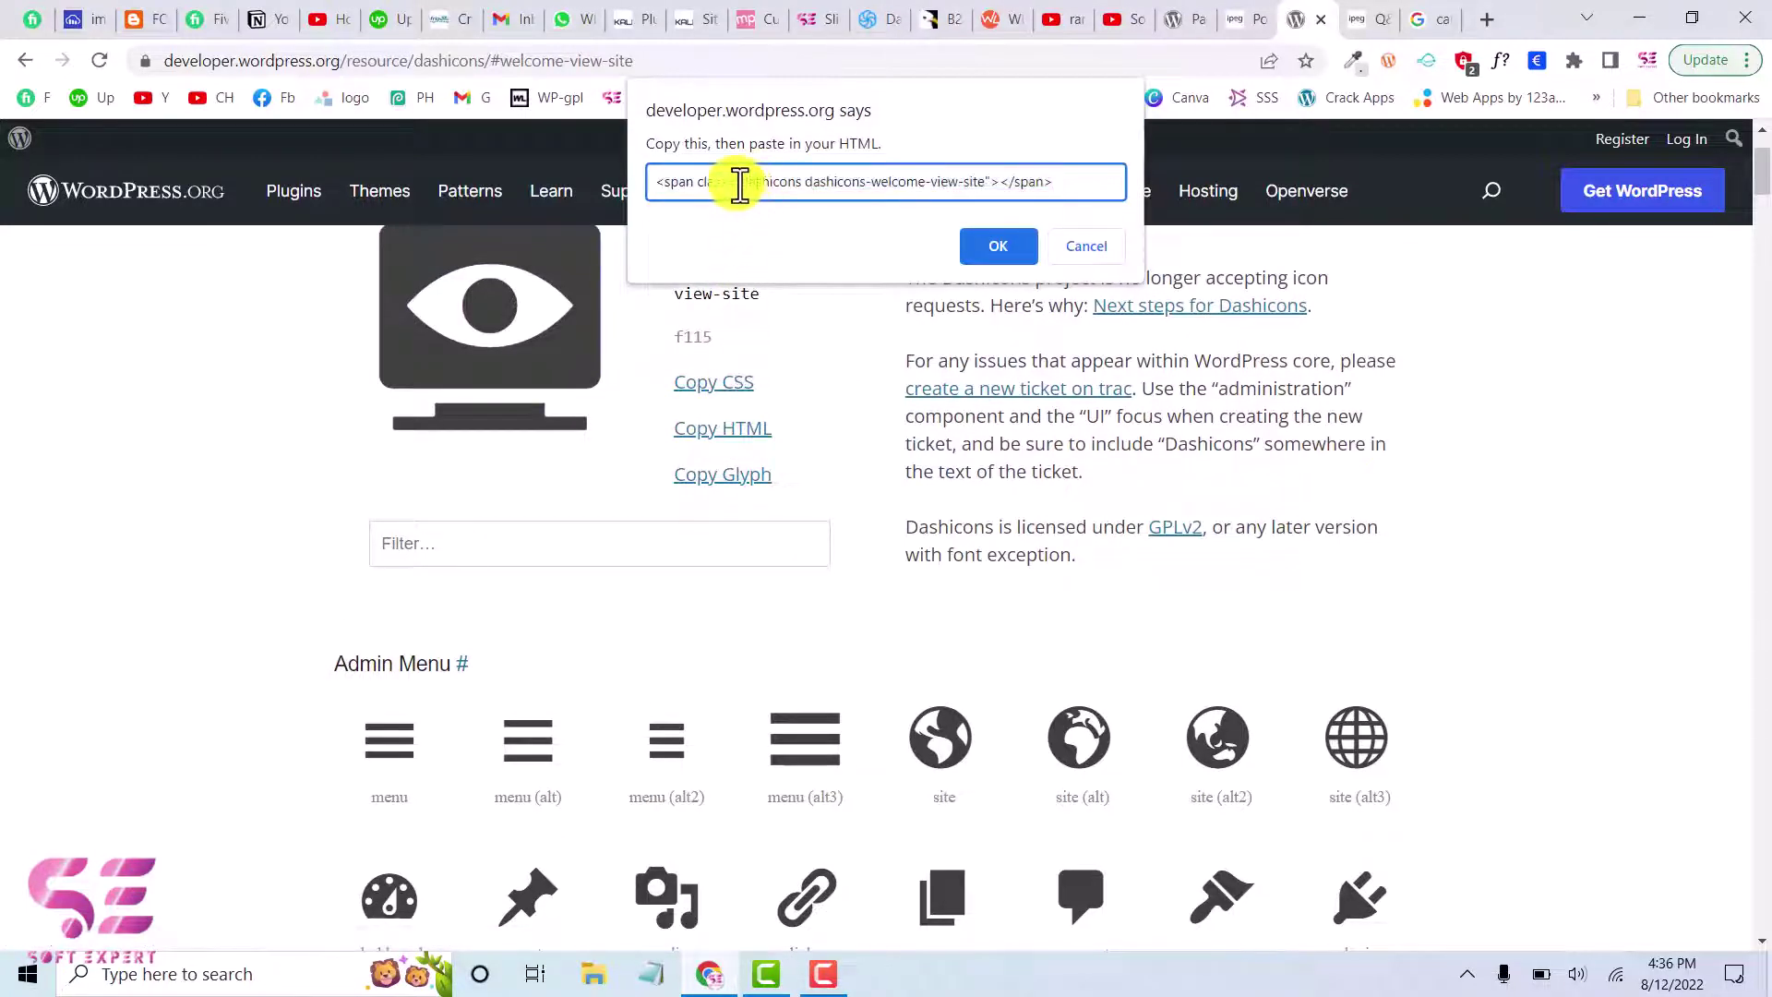
left_click_drag(747, 182, 982, 177)
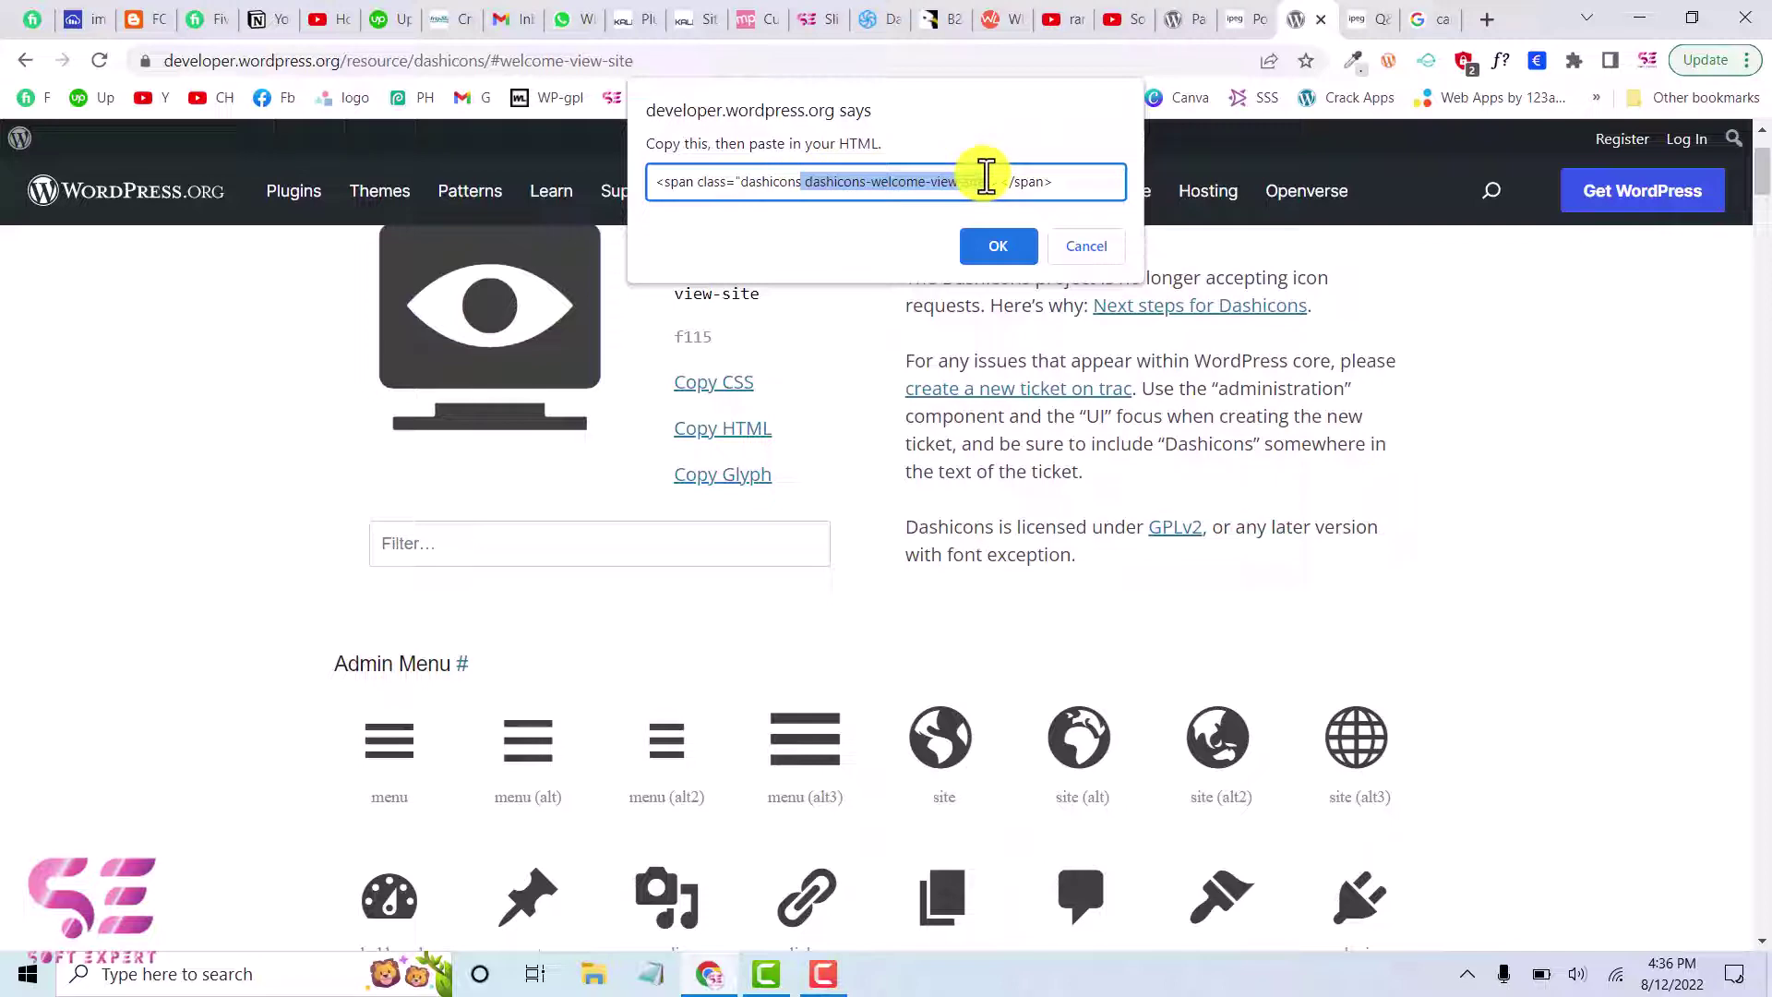
Replace Icon Class dashicons-chart-bar with dashicons-welcome-view-site and save.
left_click(1237, 20)
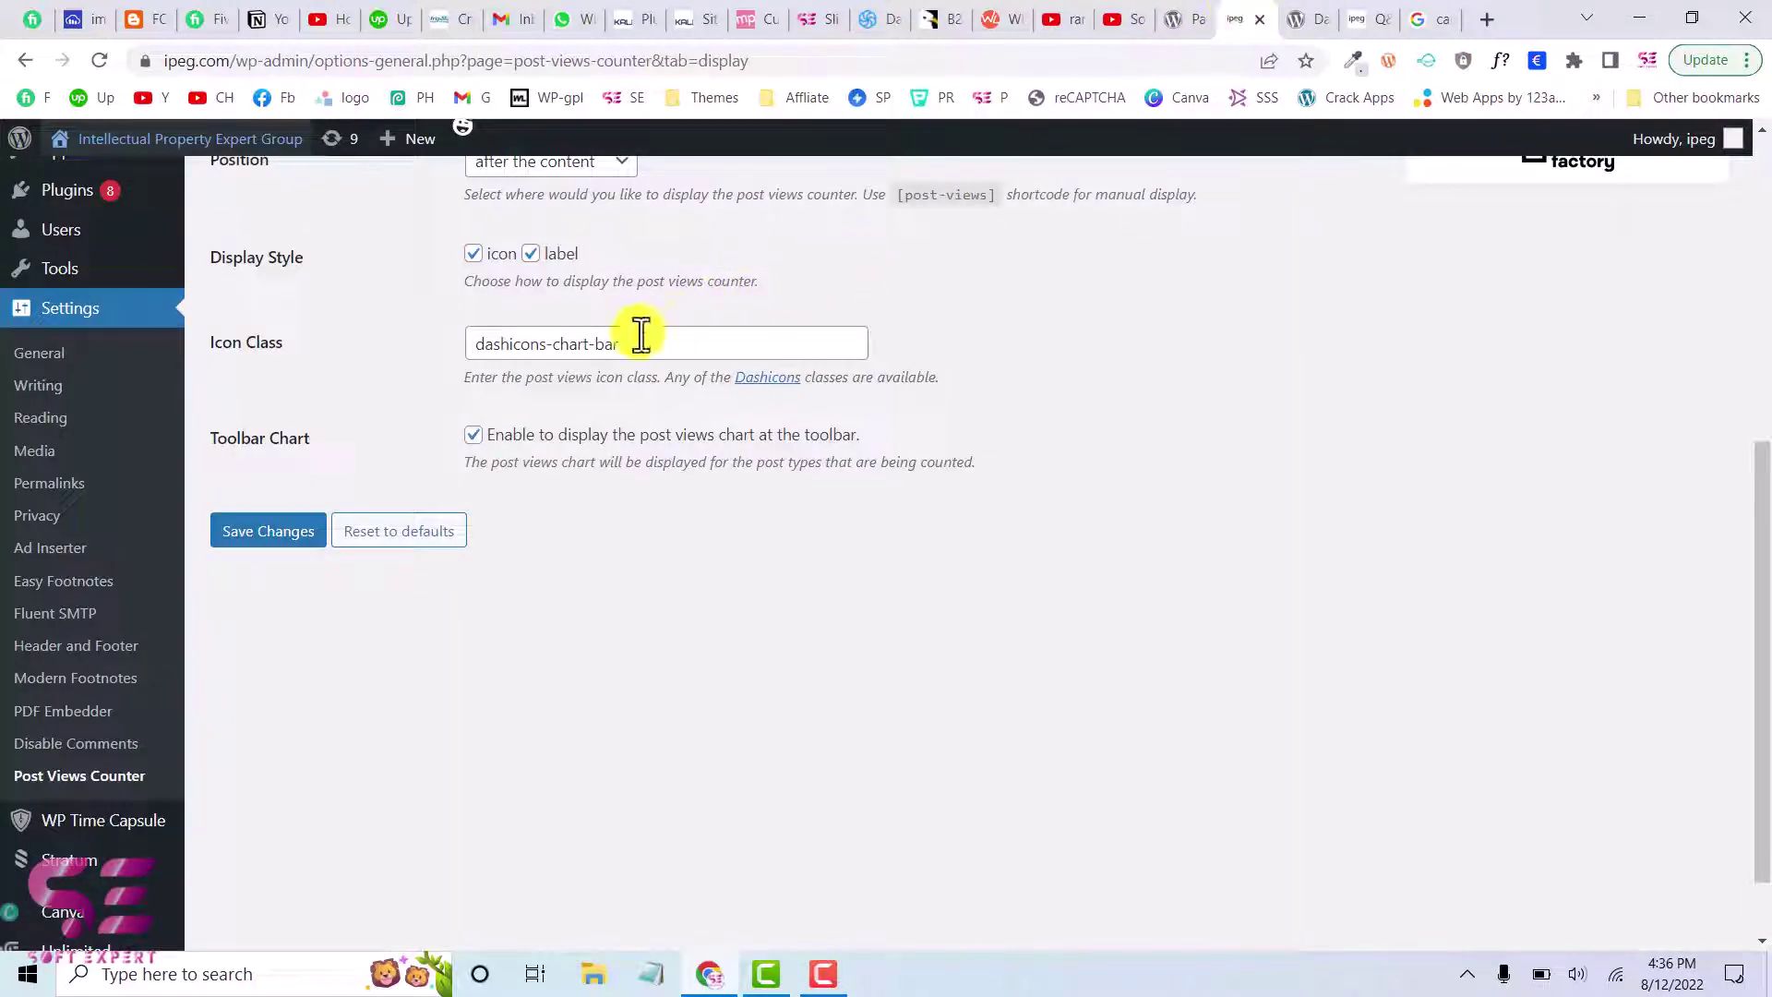
left_click_drag(641, 334, 390, 374)
key("ctrl+v")
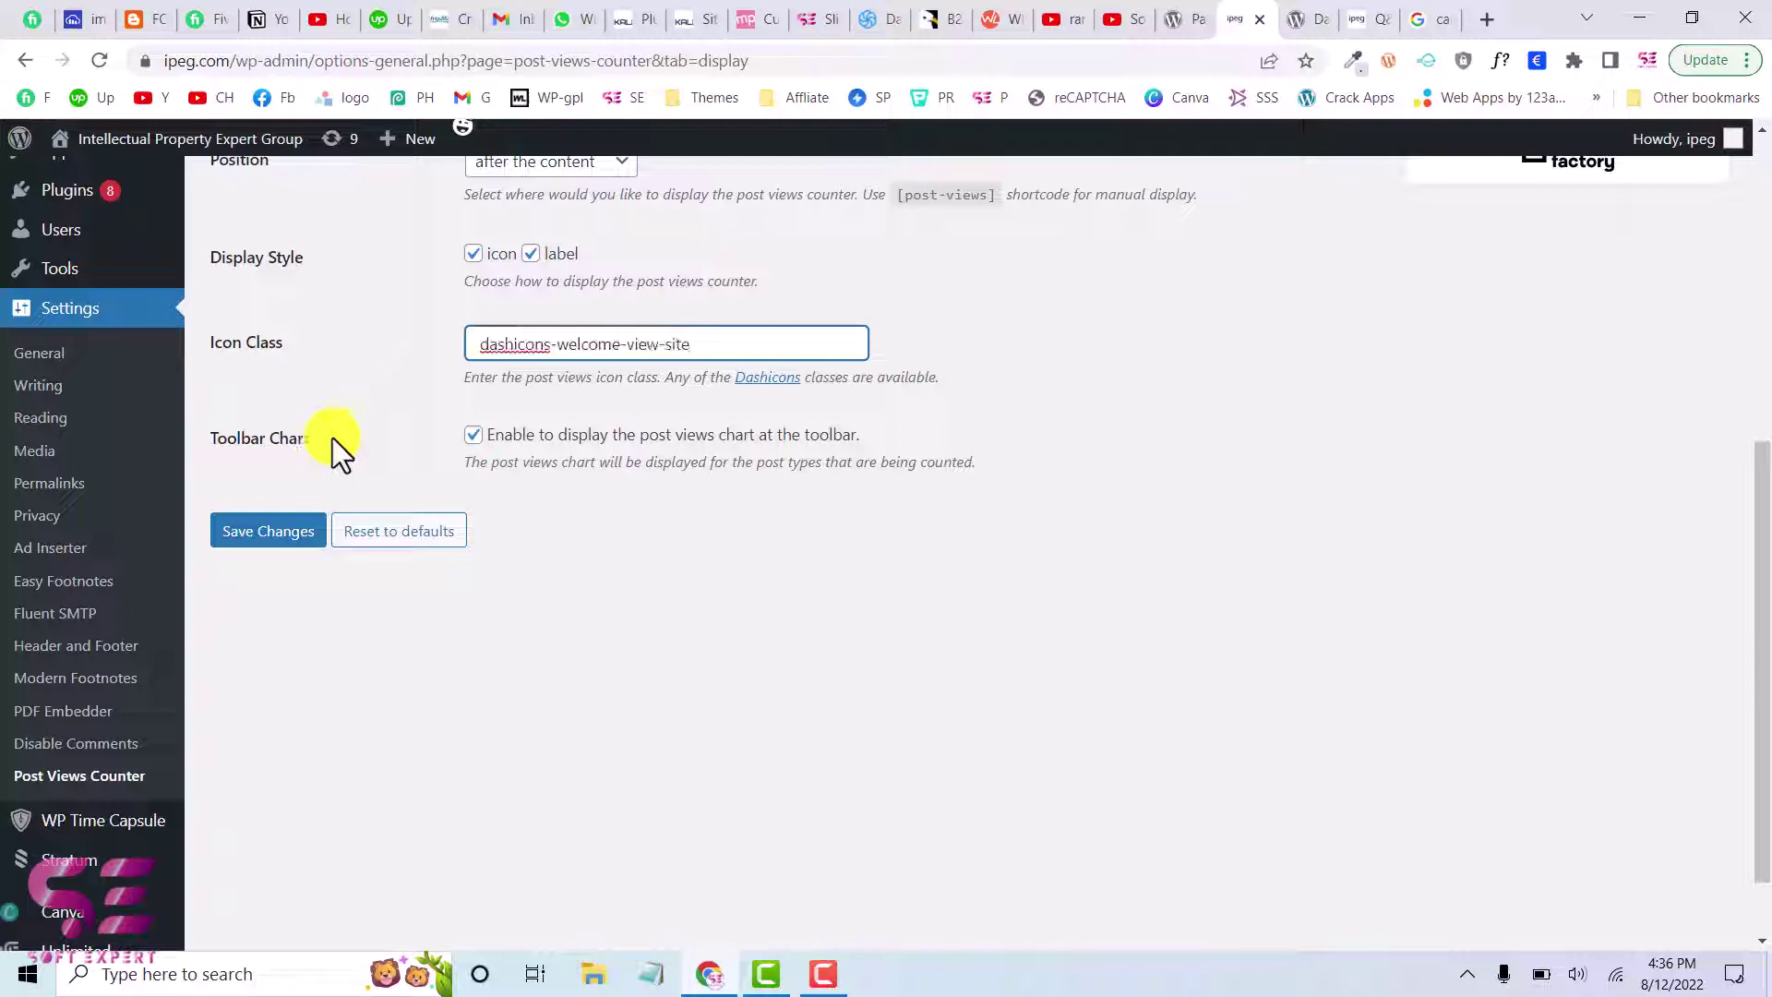
left_click(280, 537)
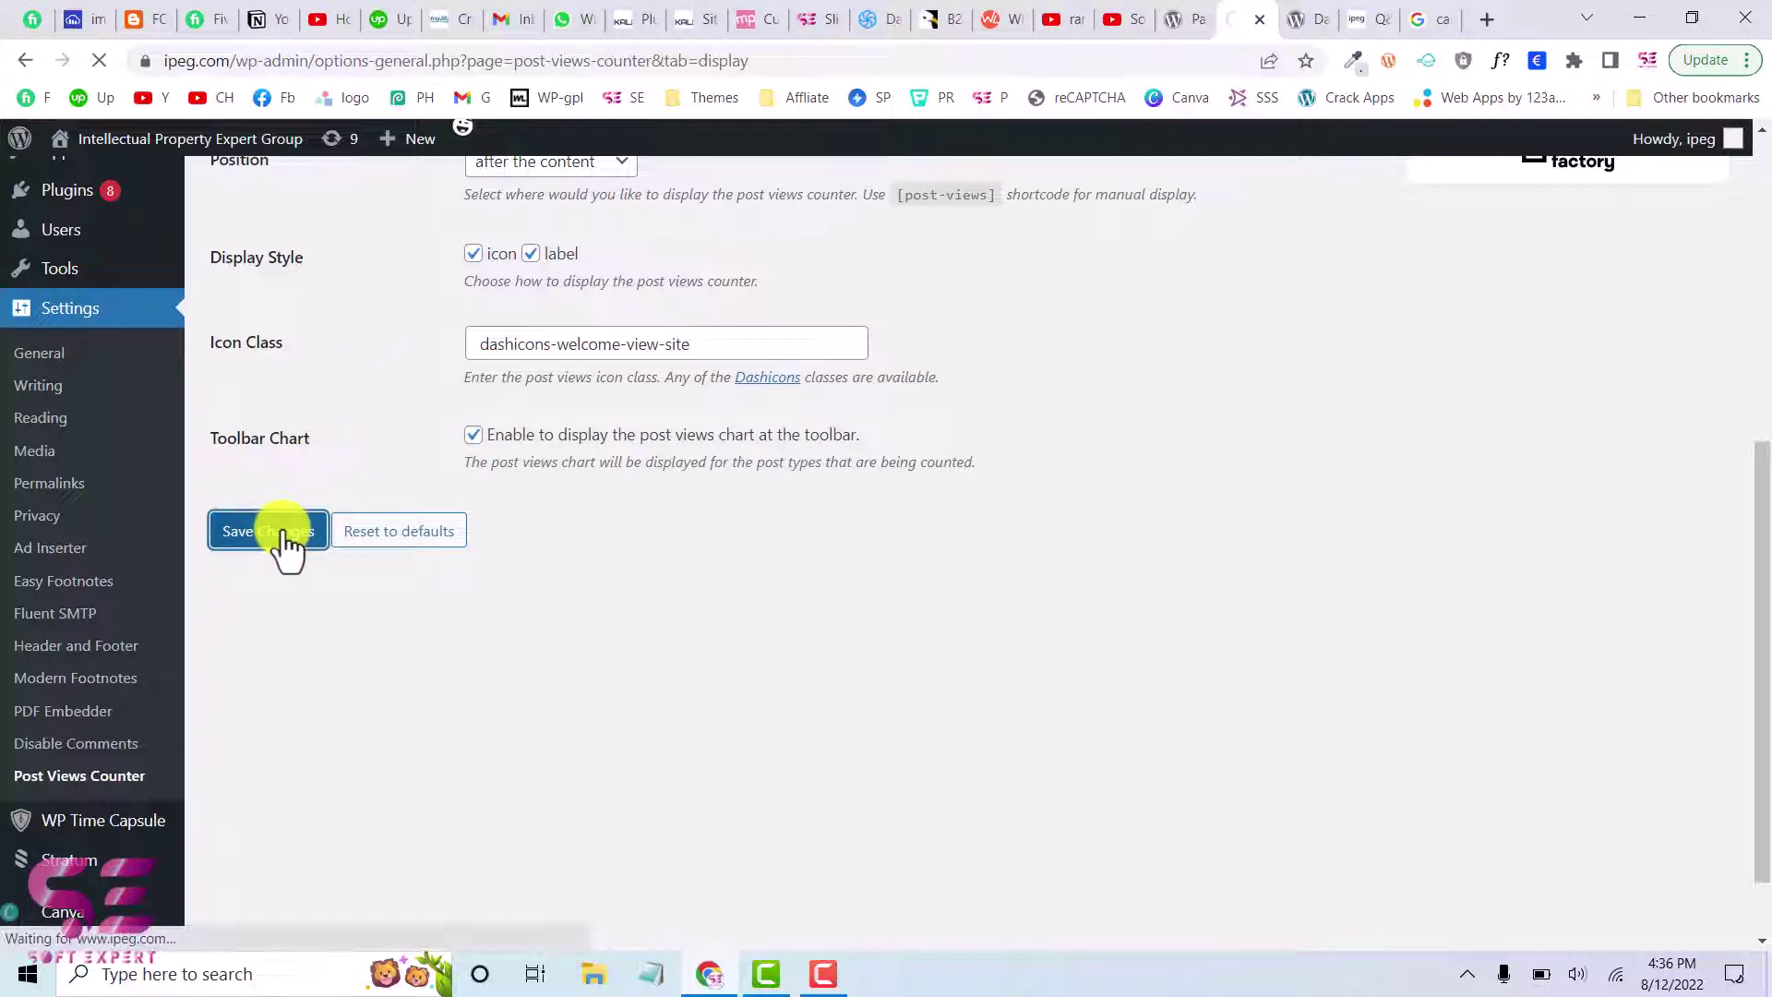
Reload the Q&A post to see TOTAL PAGEVIEW: 1 with the view-site icon.
left_click(1364, 18)
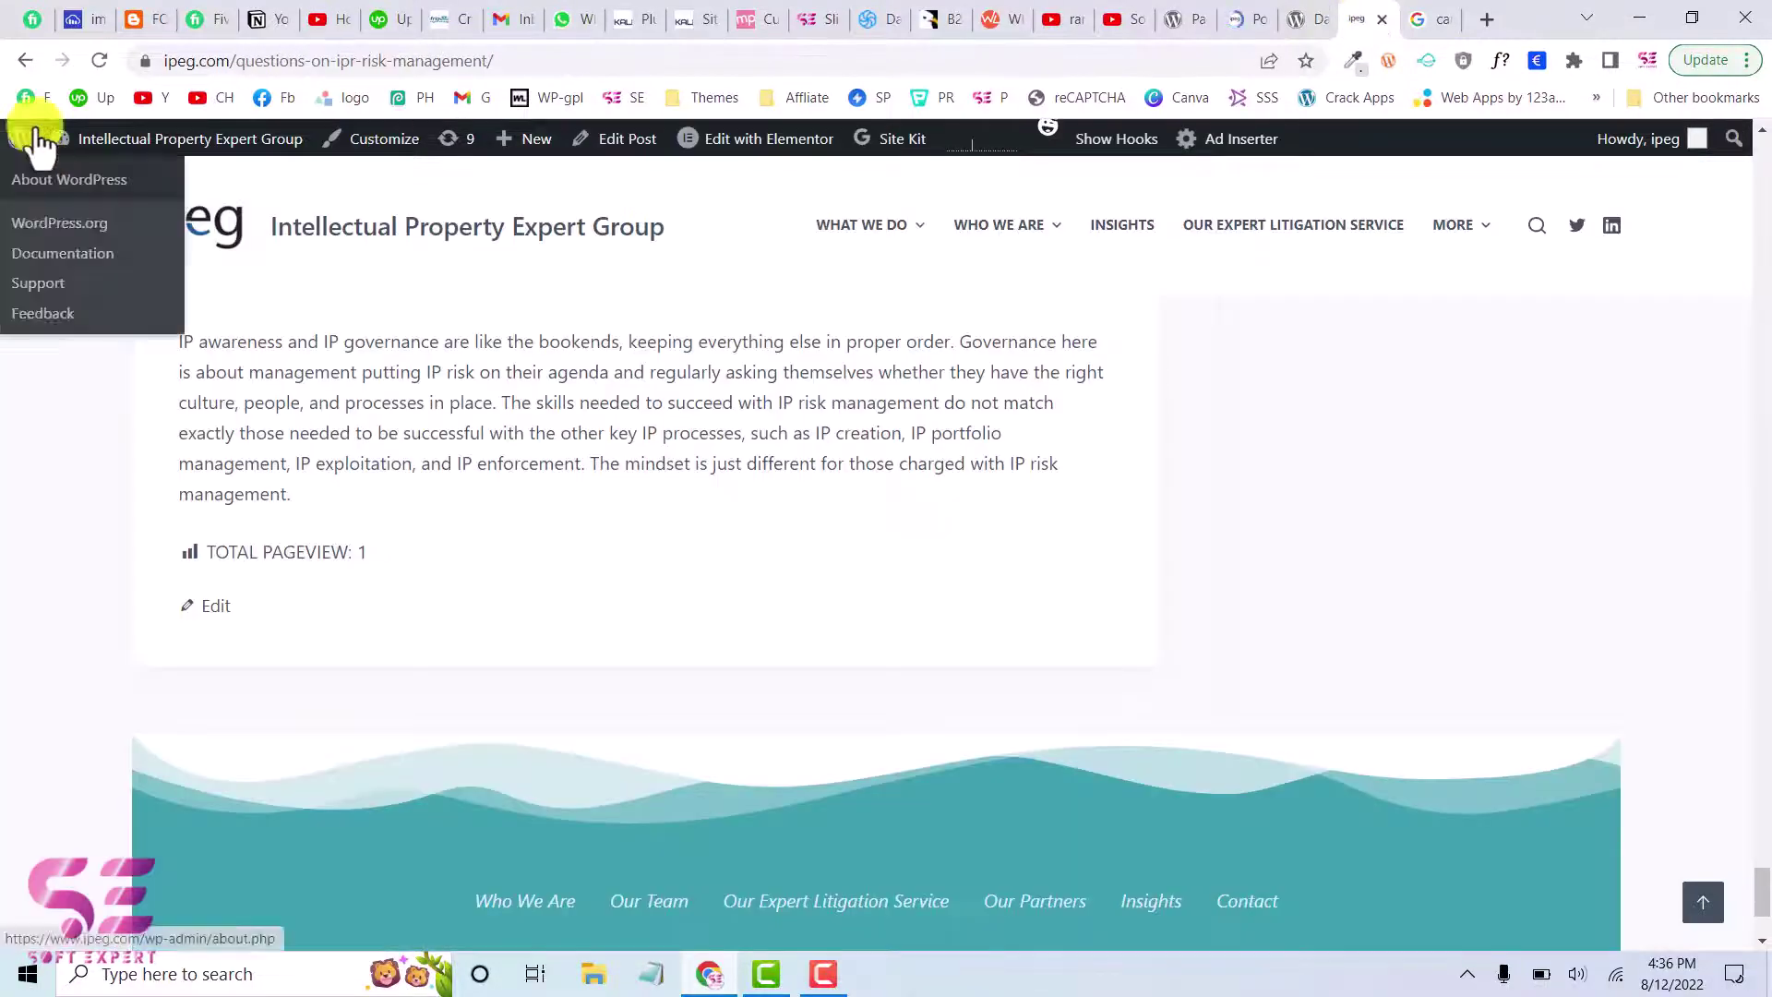
left_click(104, 54)
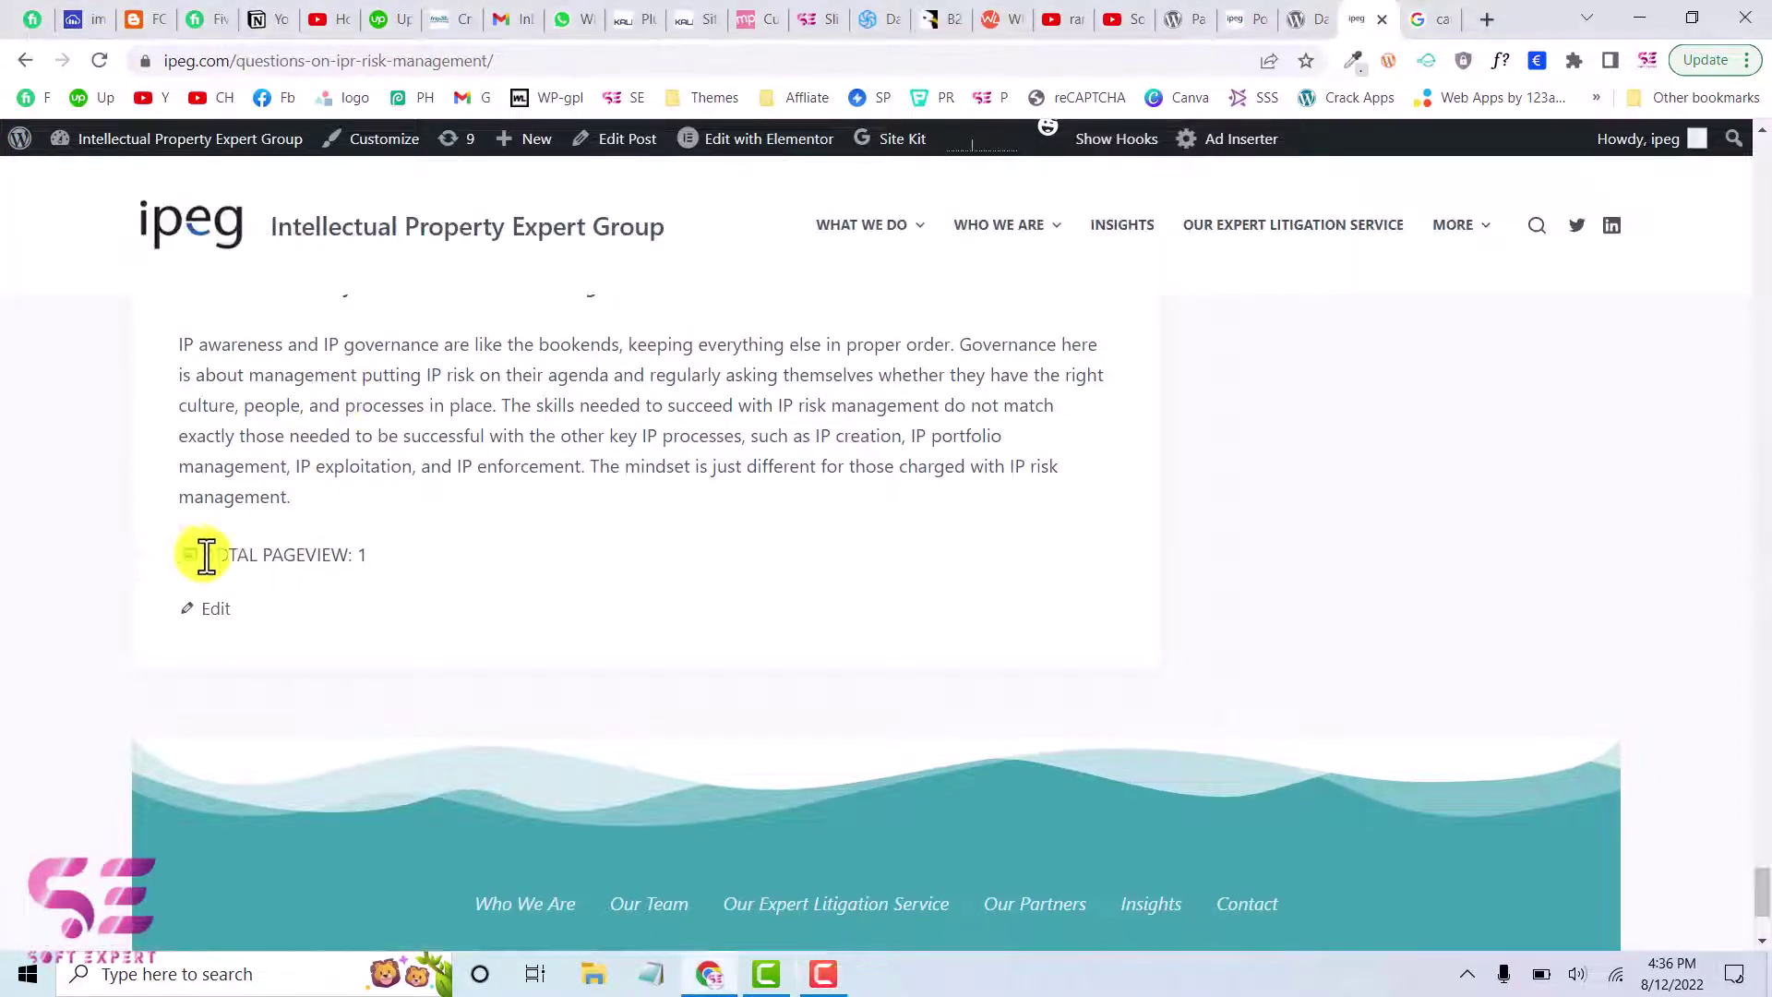
scroll(633, 419, "up", 10)
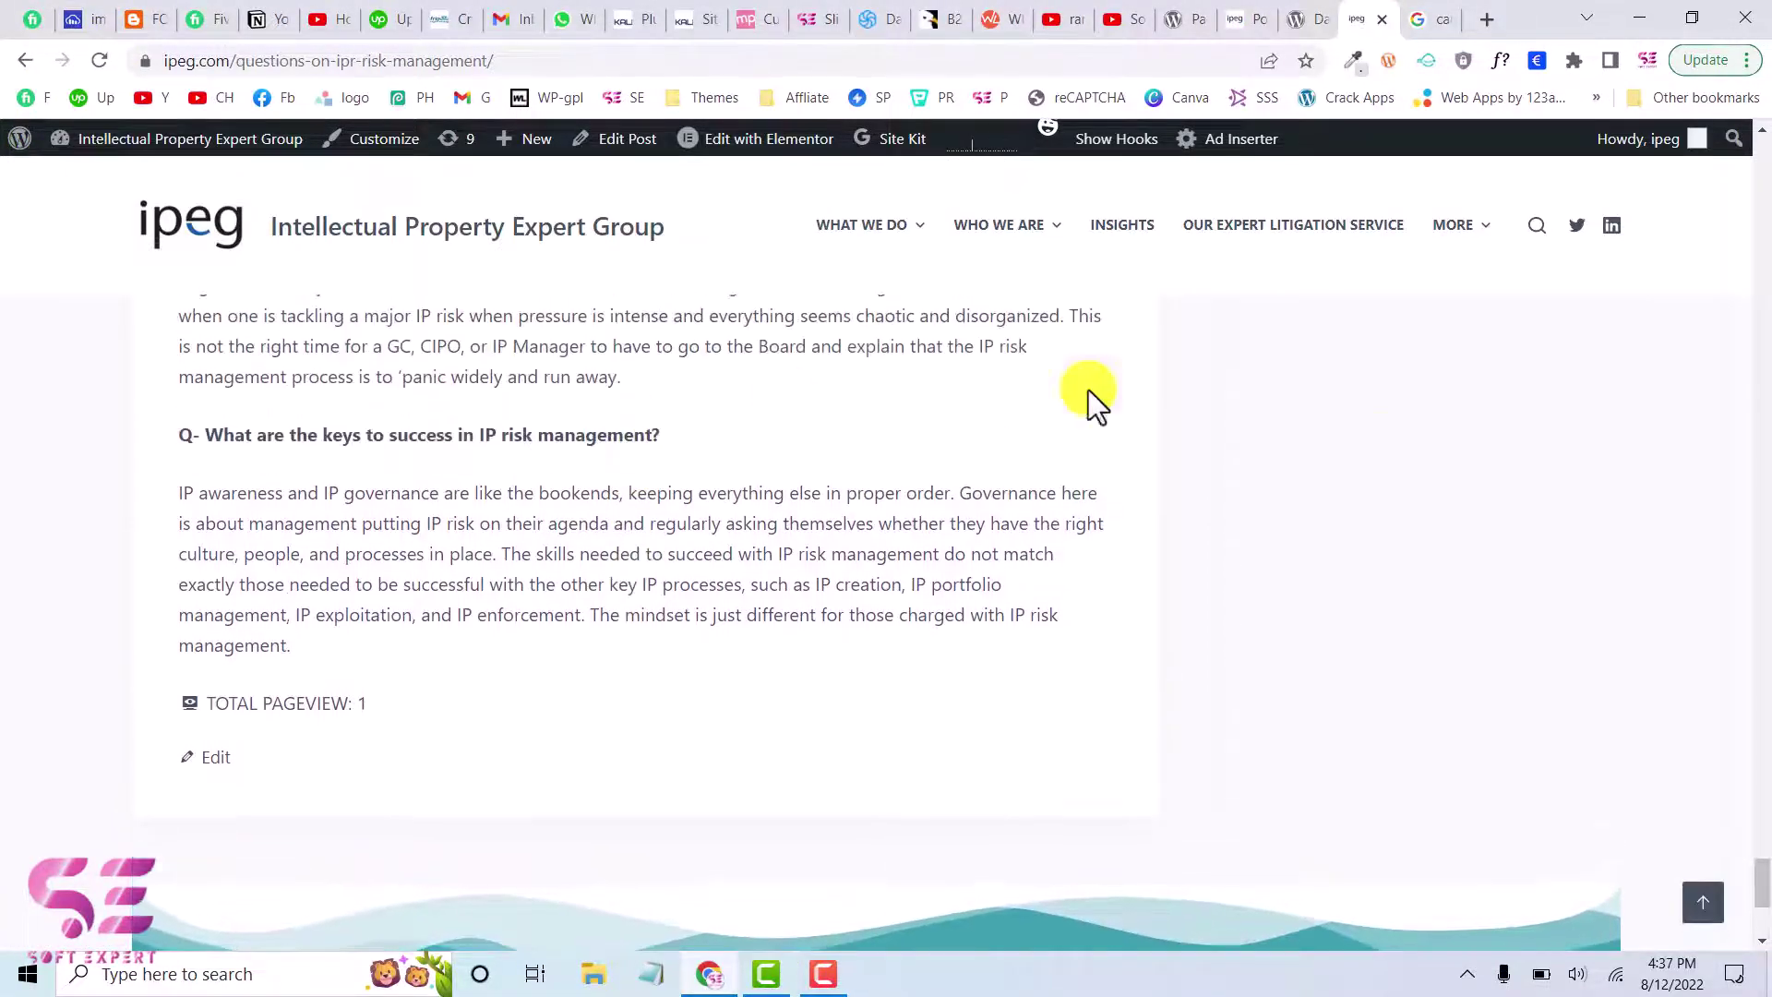
scroll(1381, 441, "up", 15)
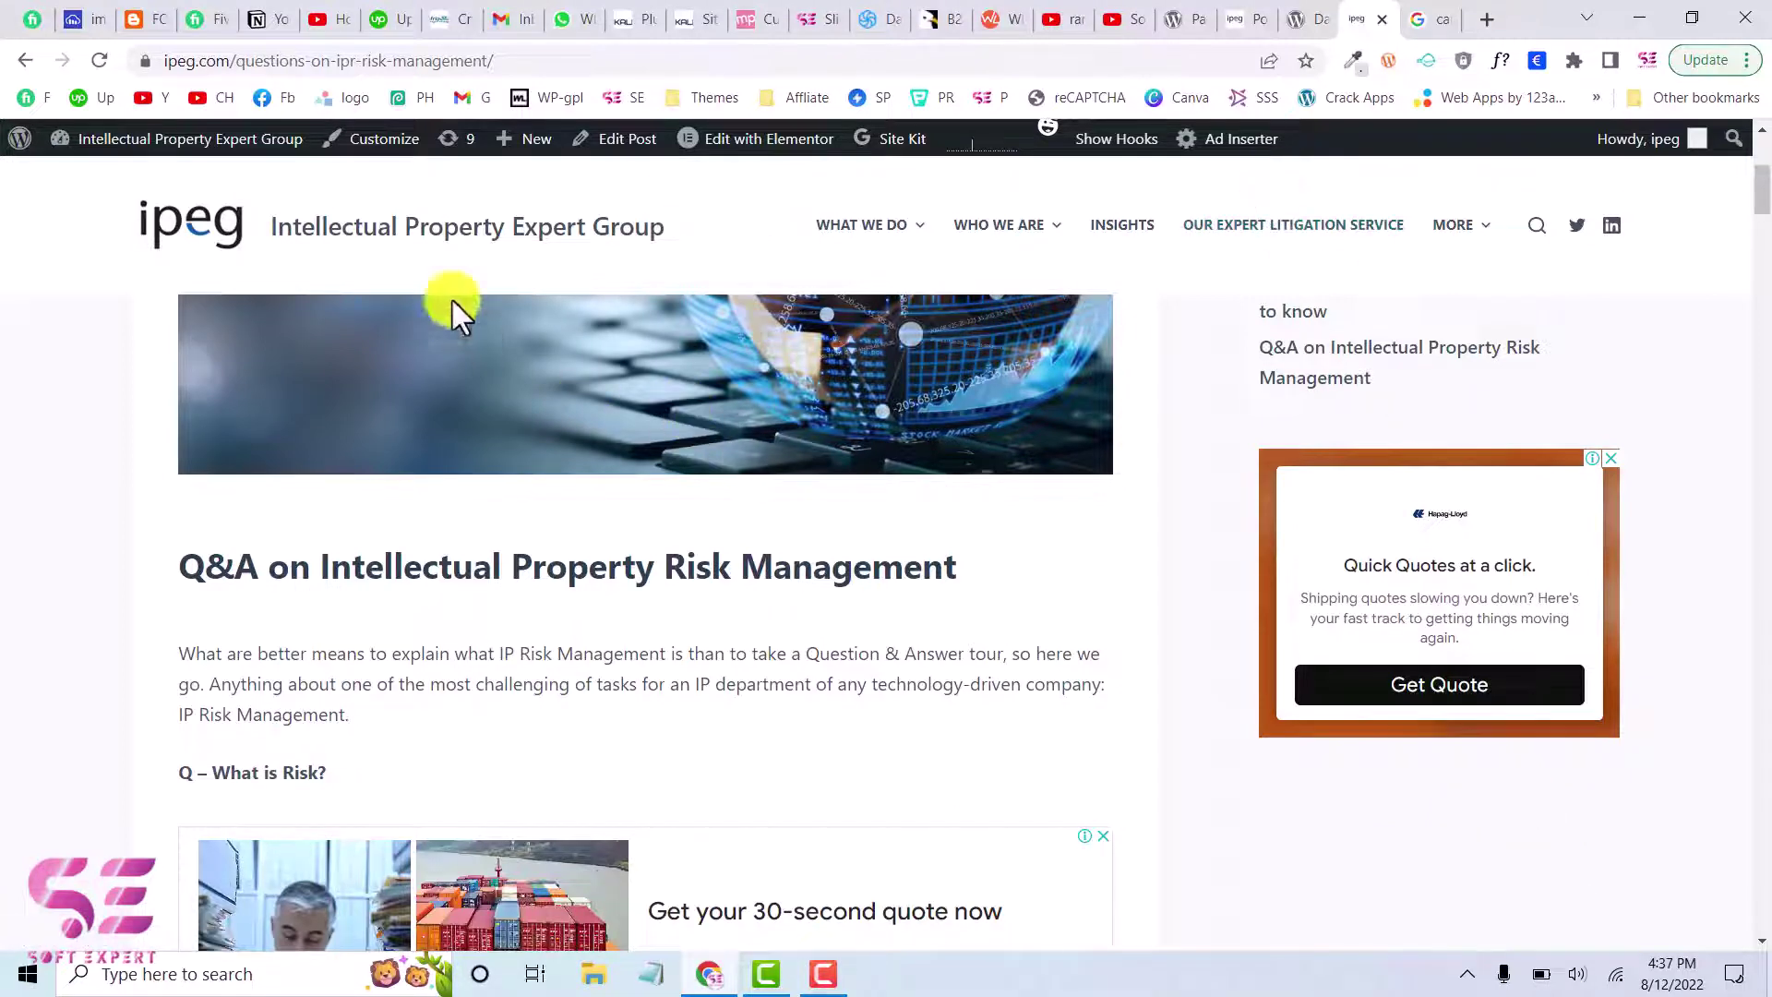
Open the Customizer and select the [post-views] shortcode text in the counter settings.
left_click(382, 141)
left_click(1226, 18)
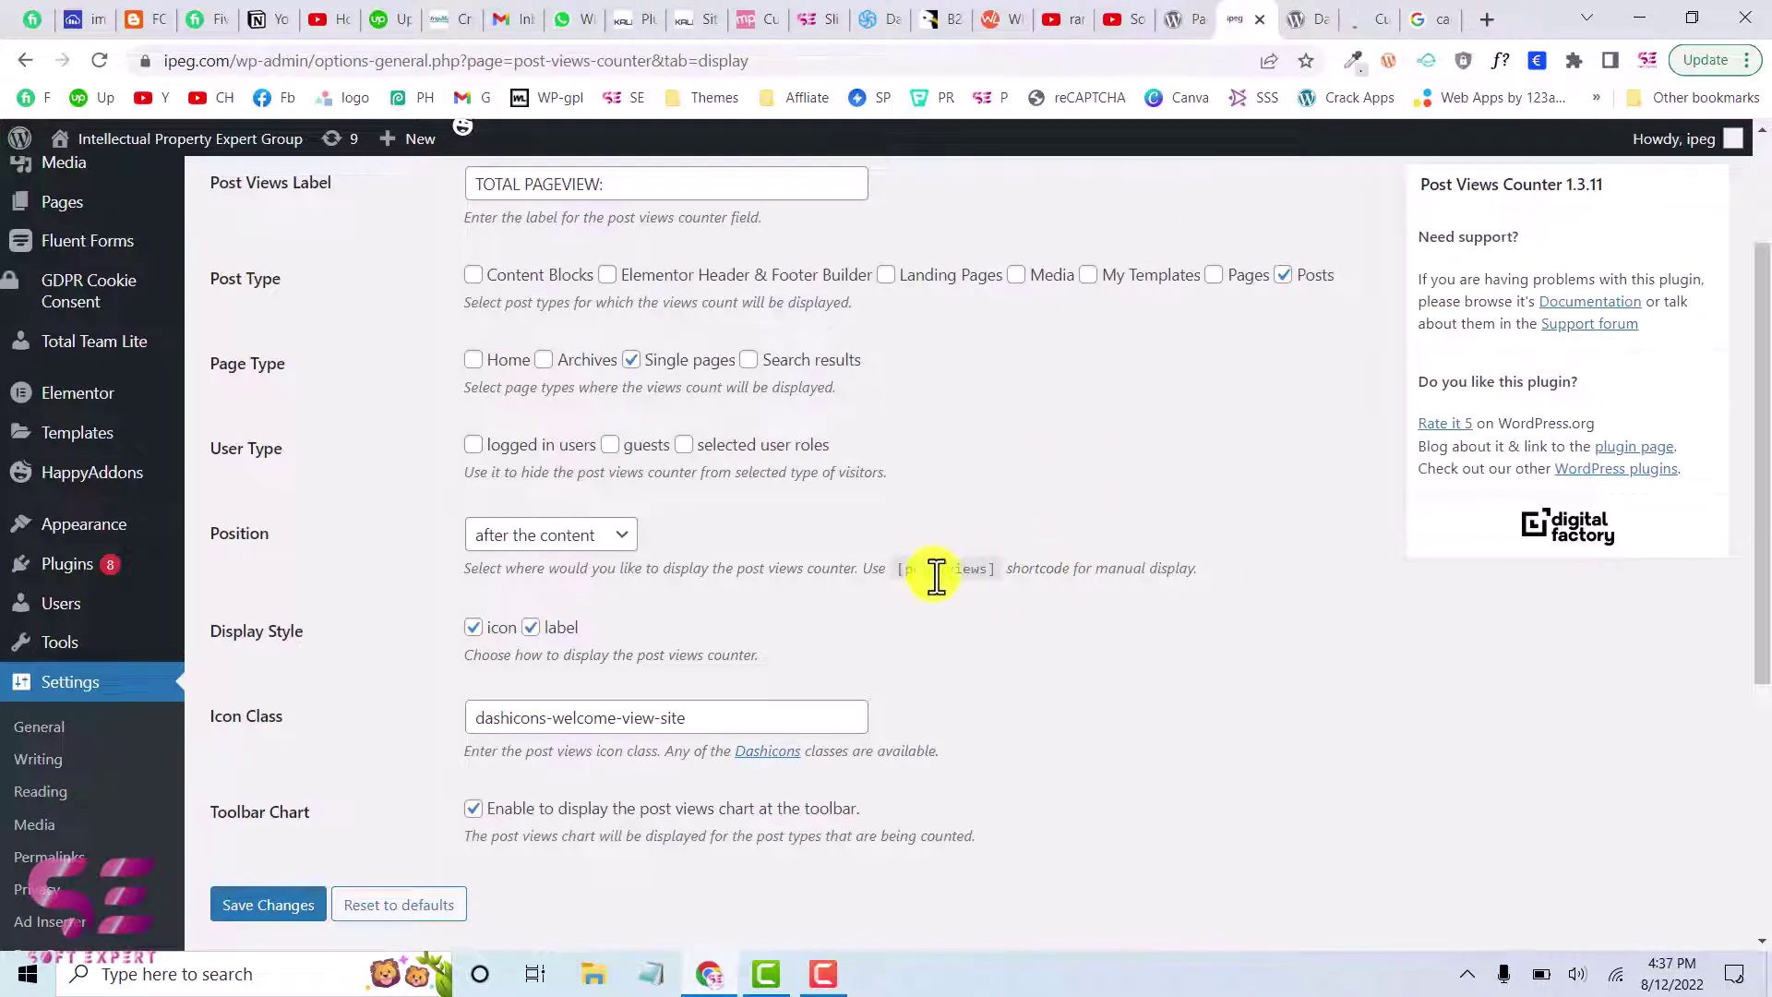
left_click_drag(899, 571, 991, 568)
left_click(1366, 18)
Go to Widgets > Main Sidebar and dismiss the block widgets welcome notice.
scroll(111, 626, "down", 2)
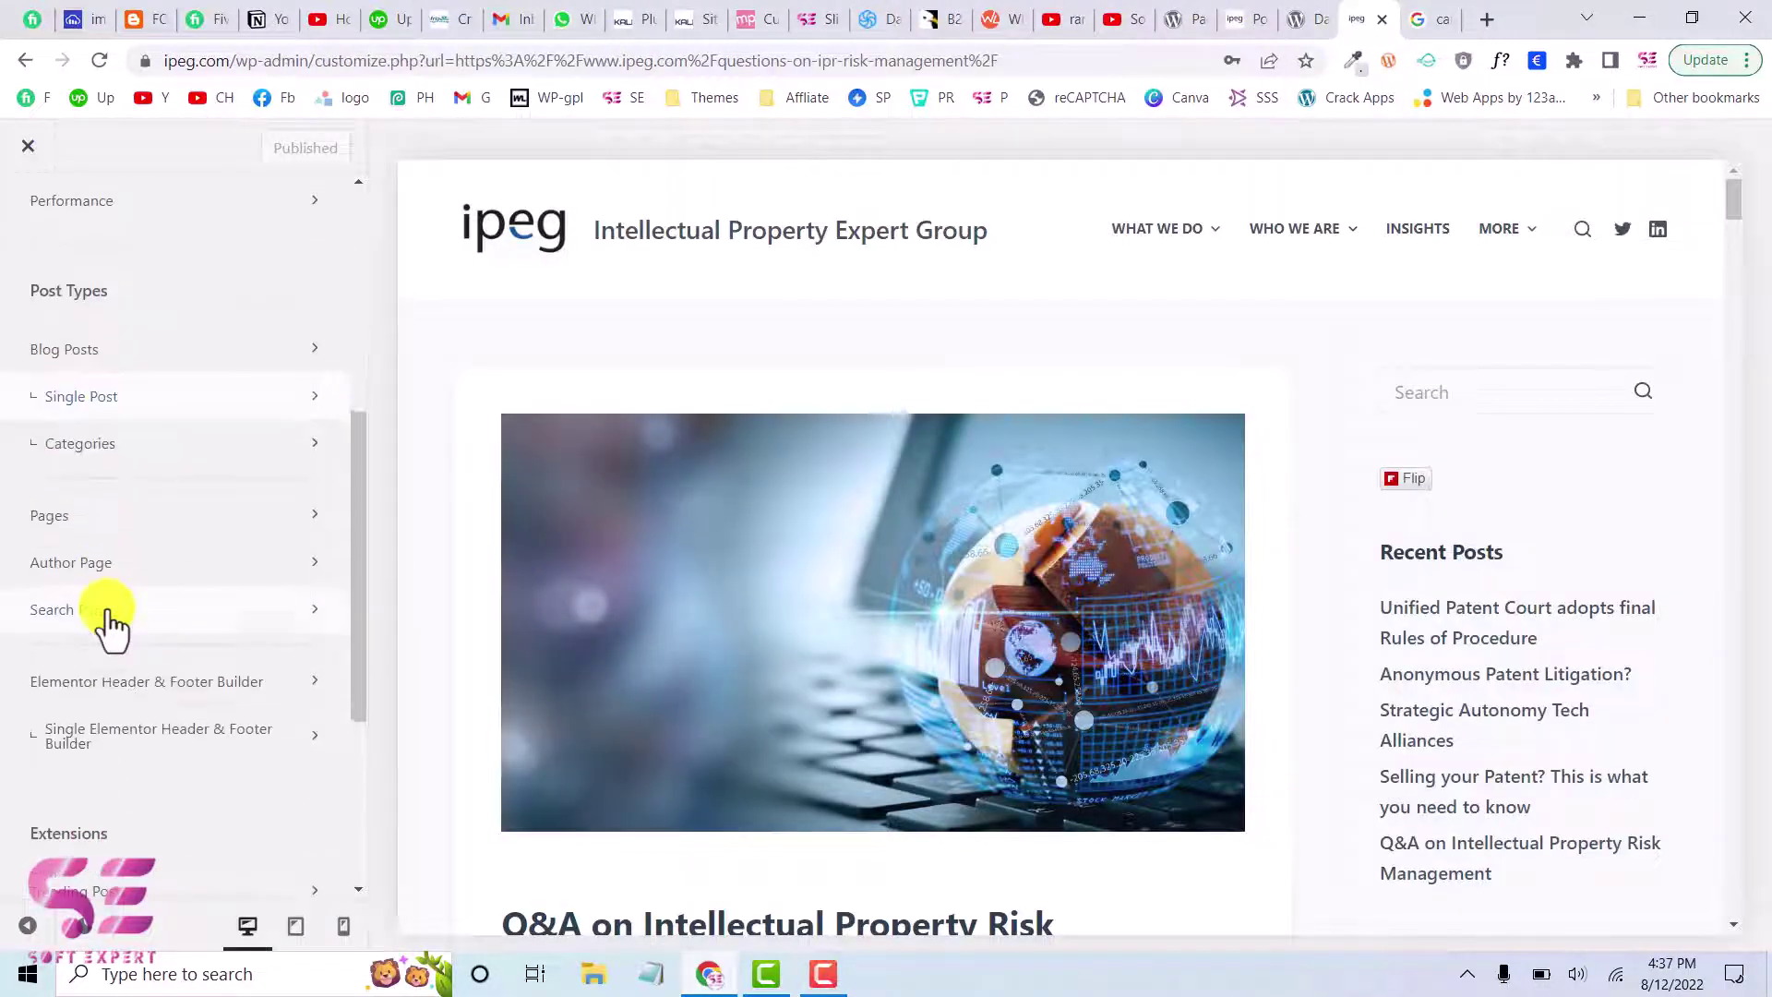
scroll(111, 626, "down", 4)
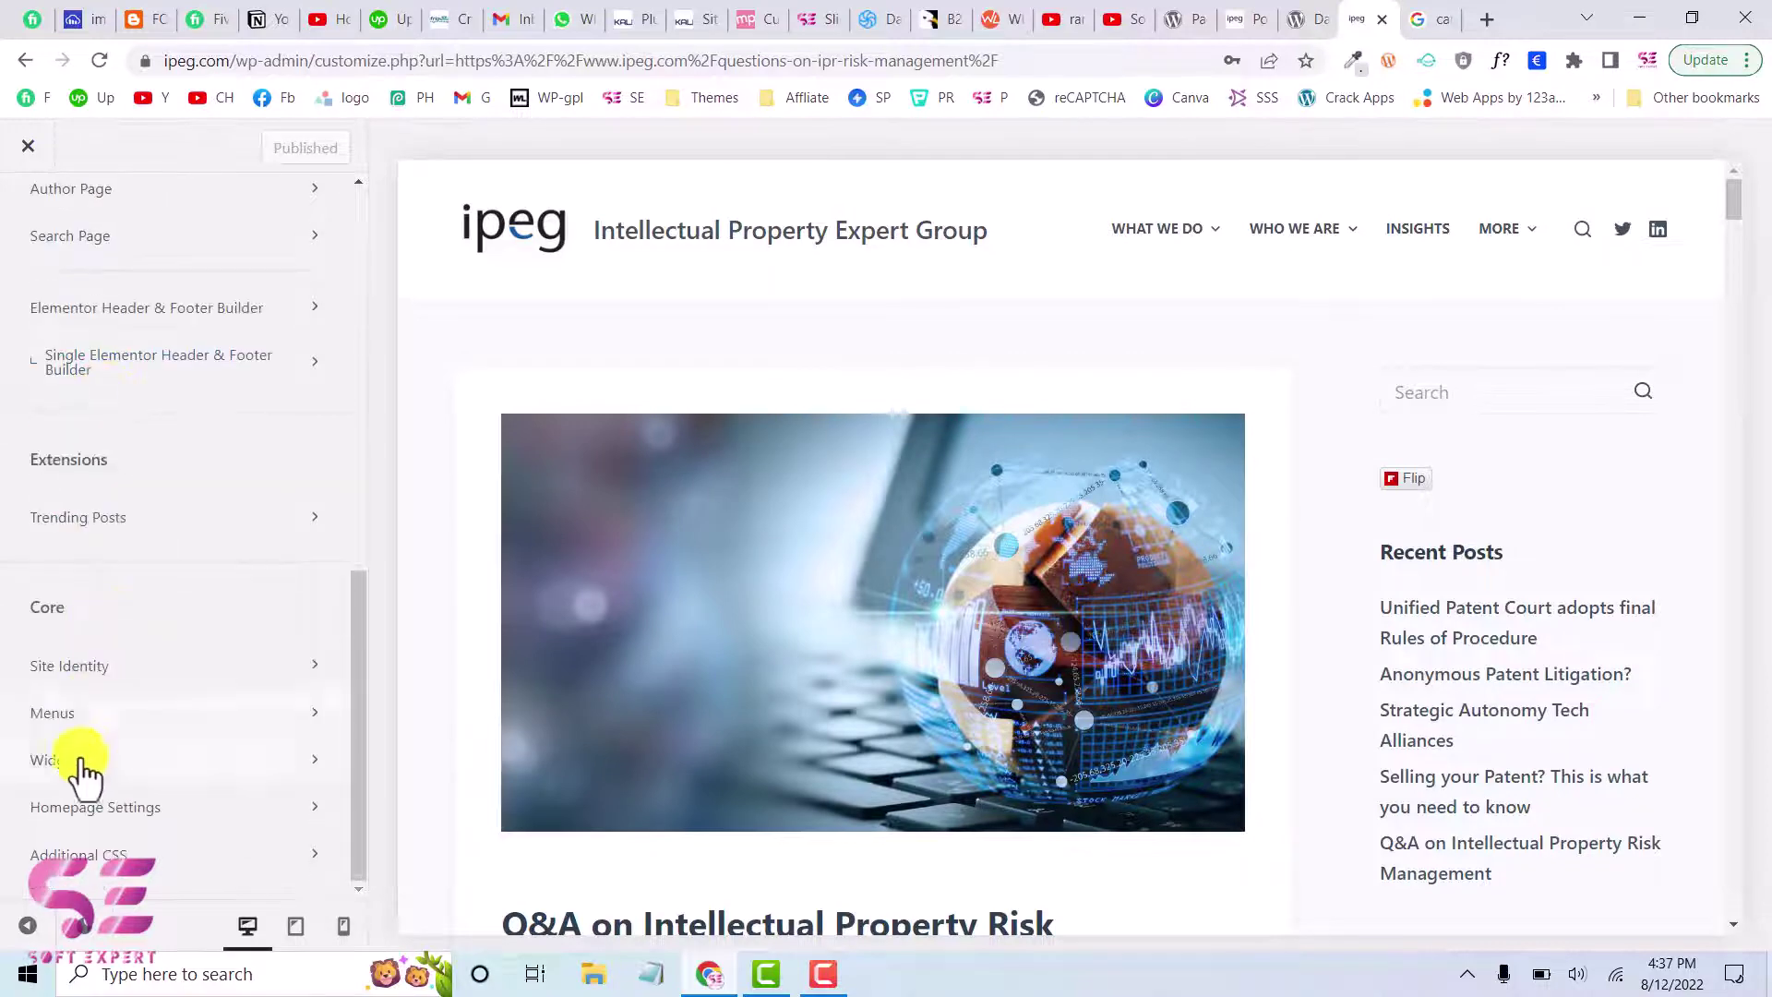
left_click(82, 766)
left_click(125, 469)
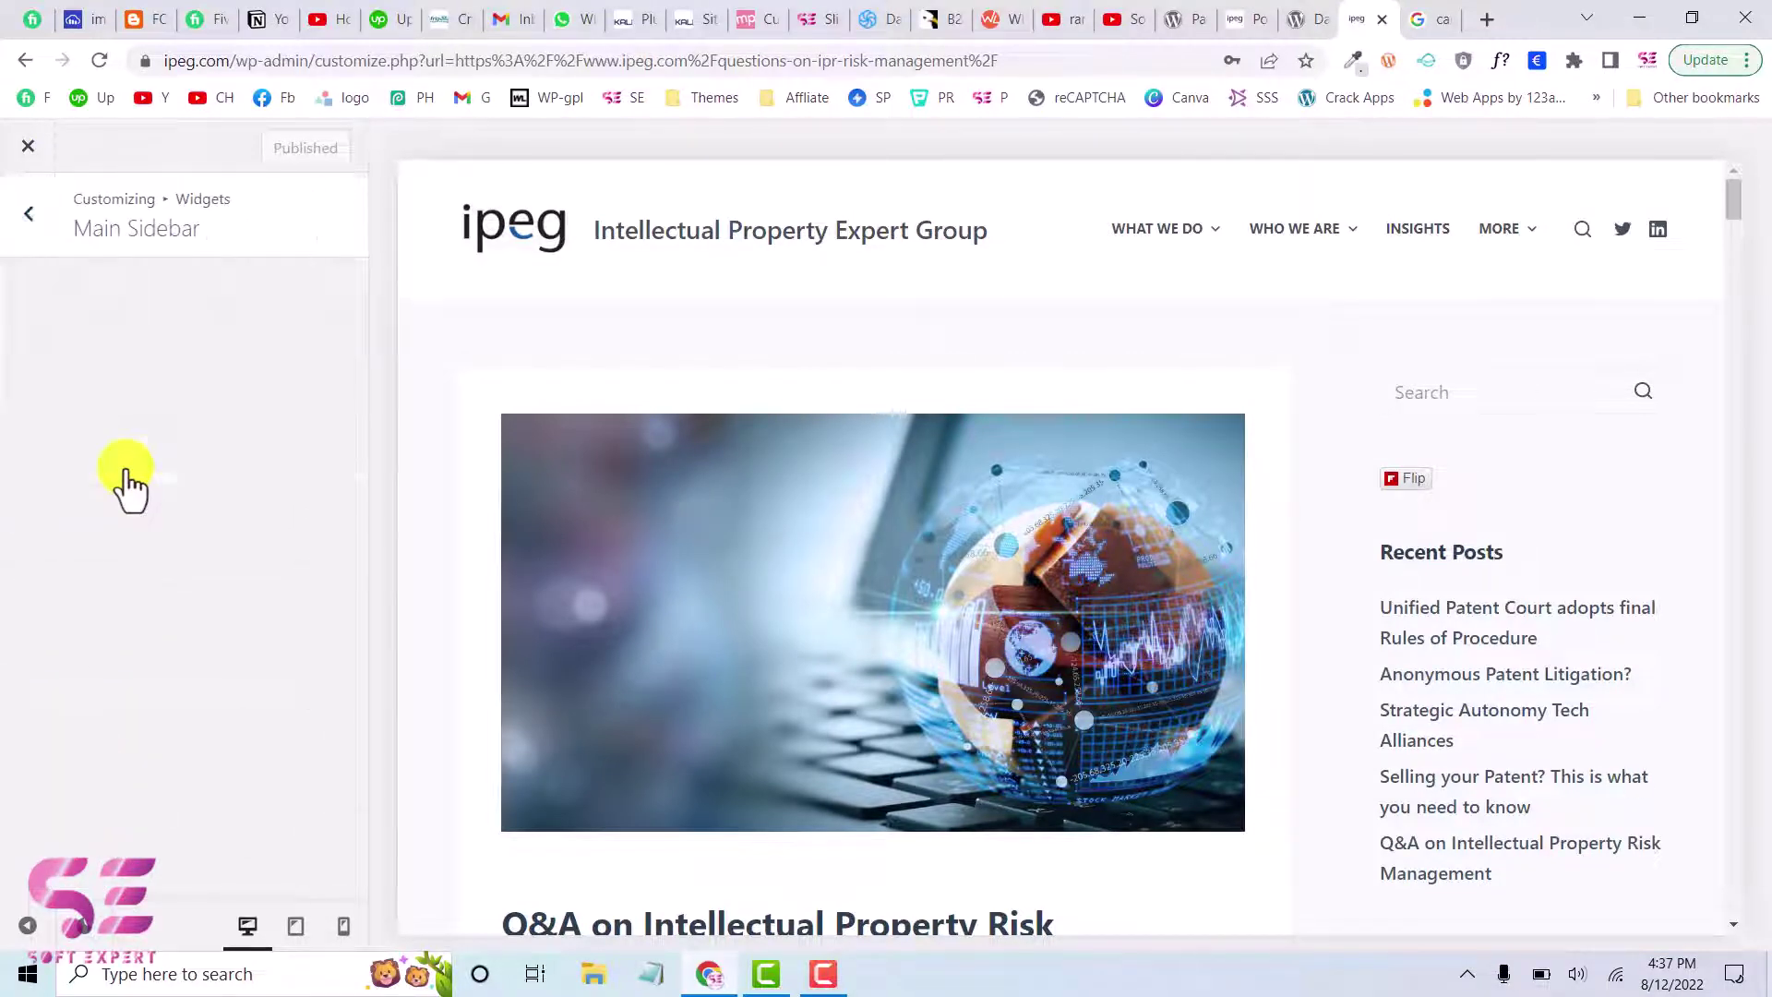
left_click(196, 716)
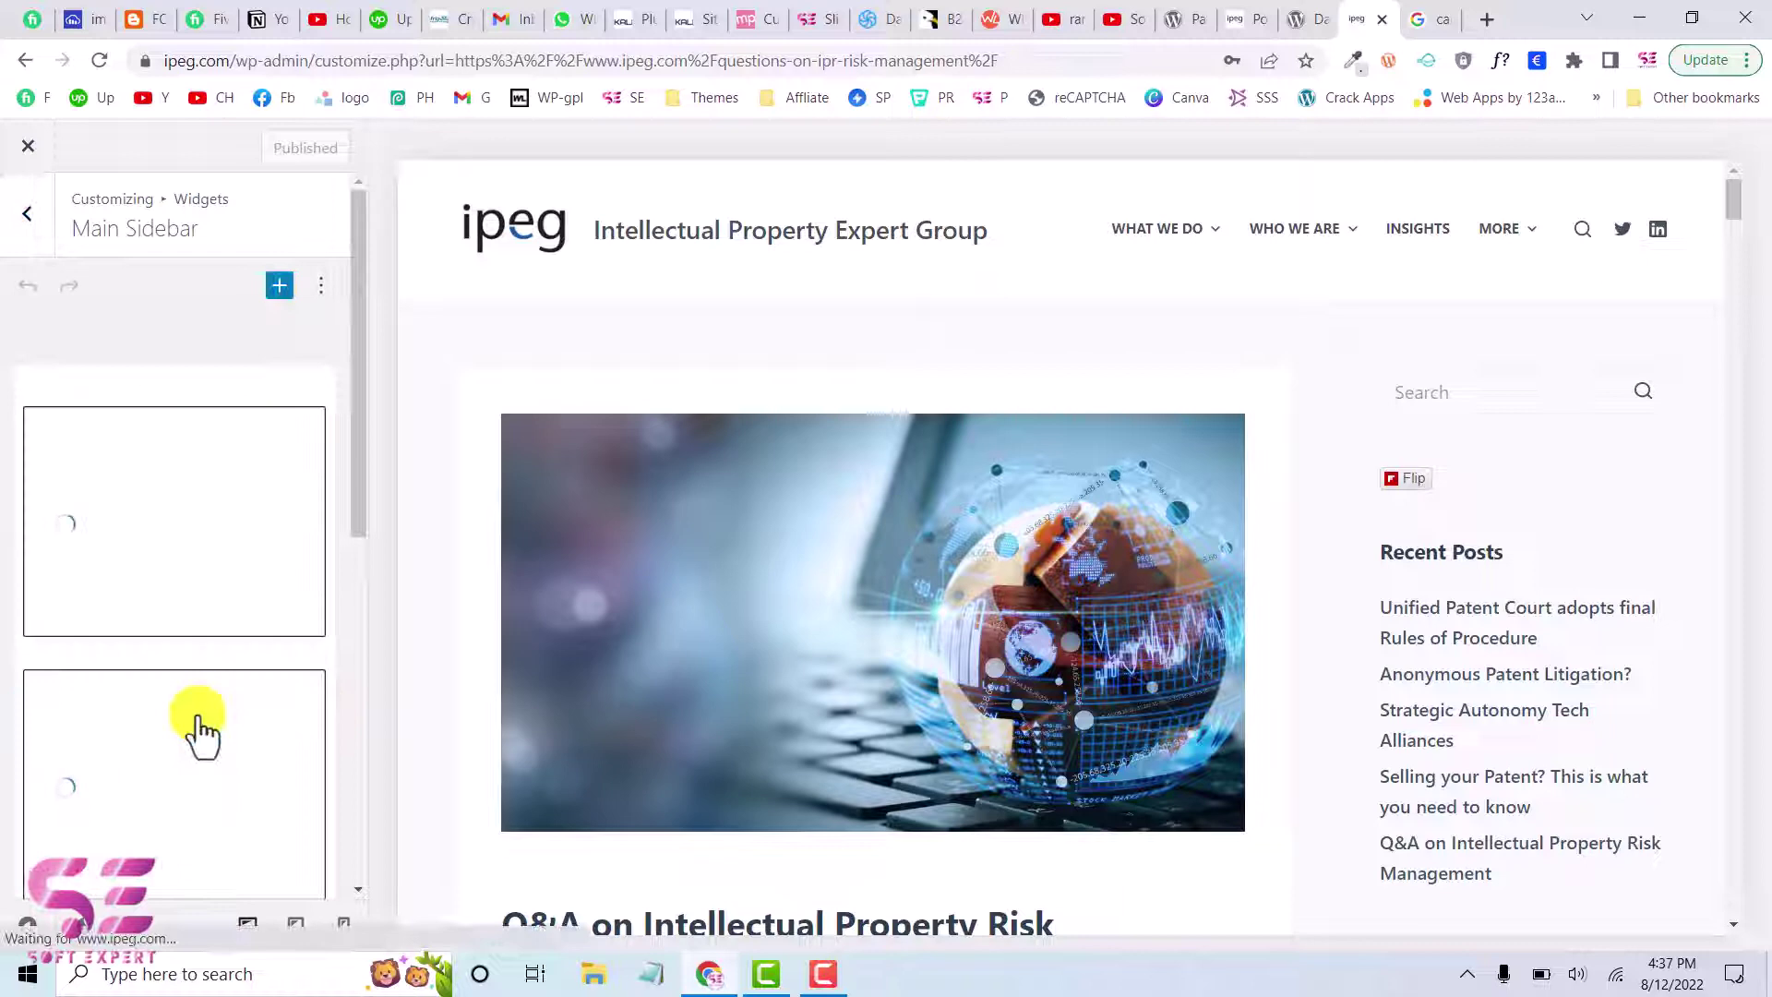
Add a Shortcode block with [post-views] to the Main Sidebar and publish.
scroll(198, 729, "down", 3)
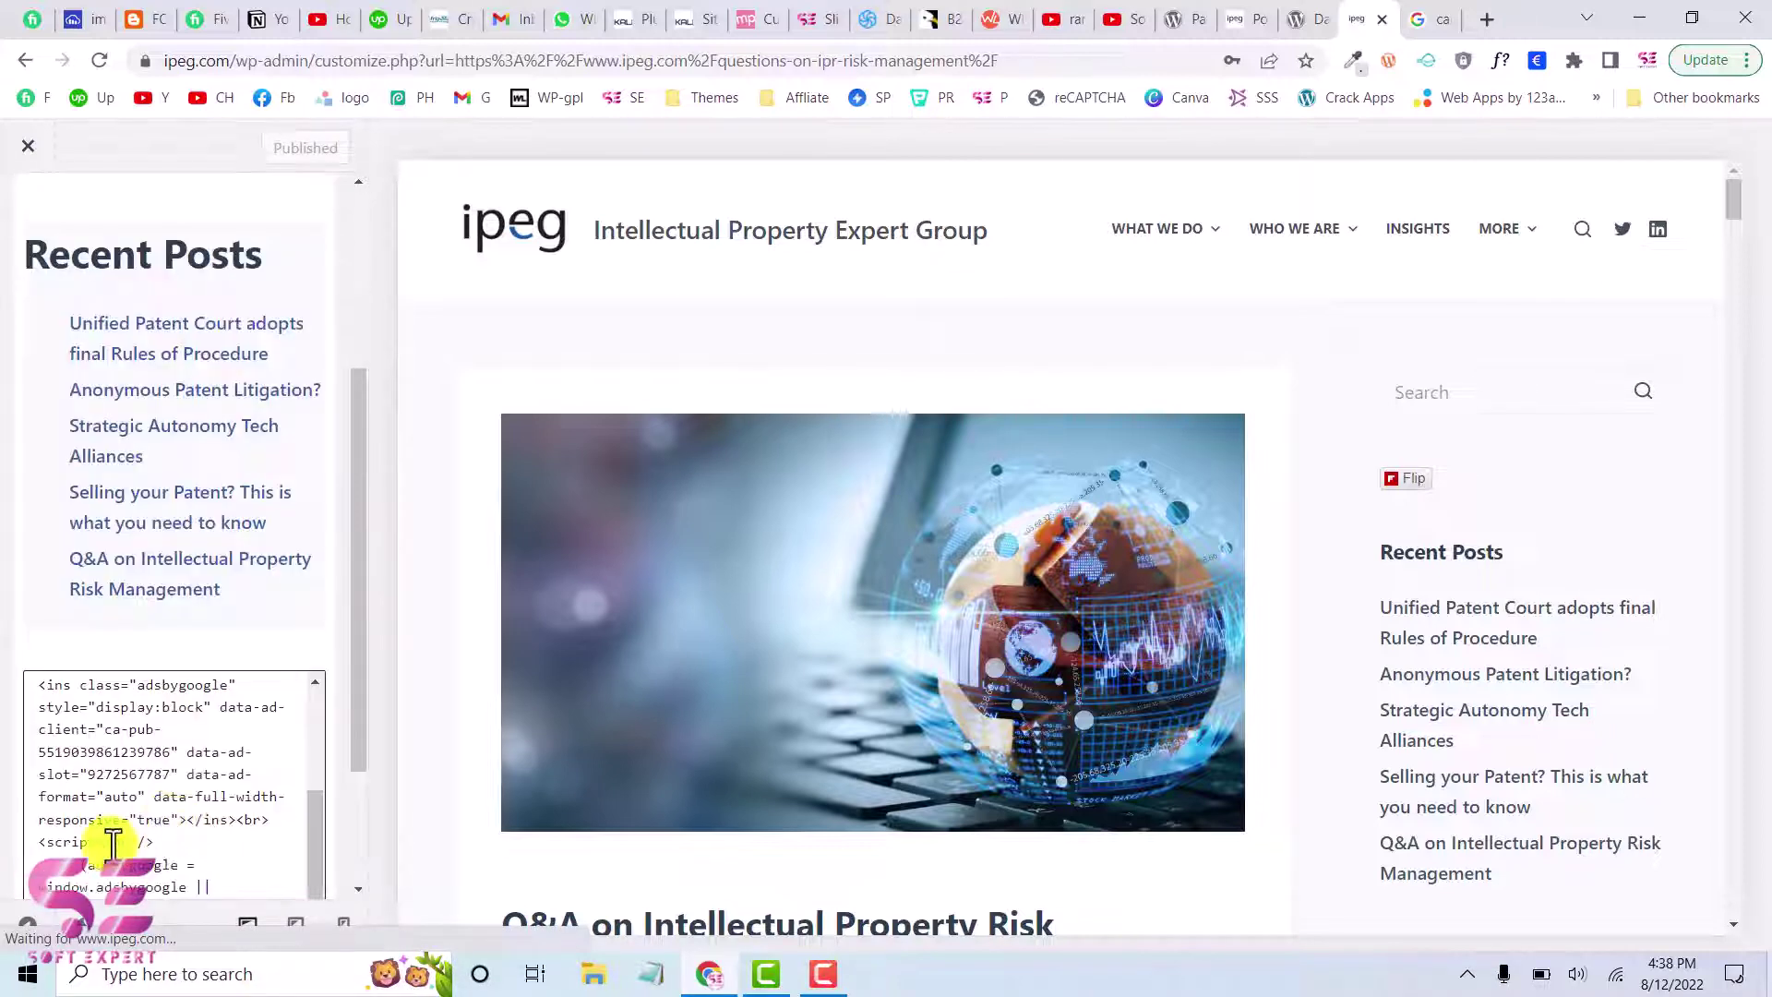
scroll(3, 609, "down", 2)
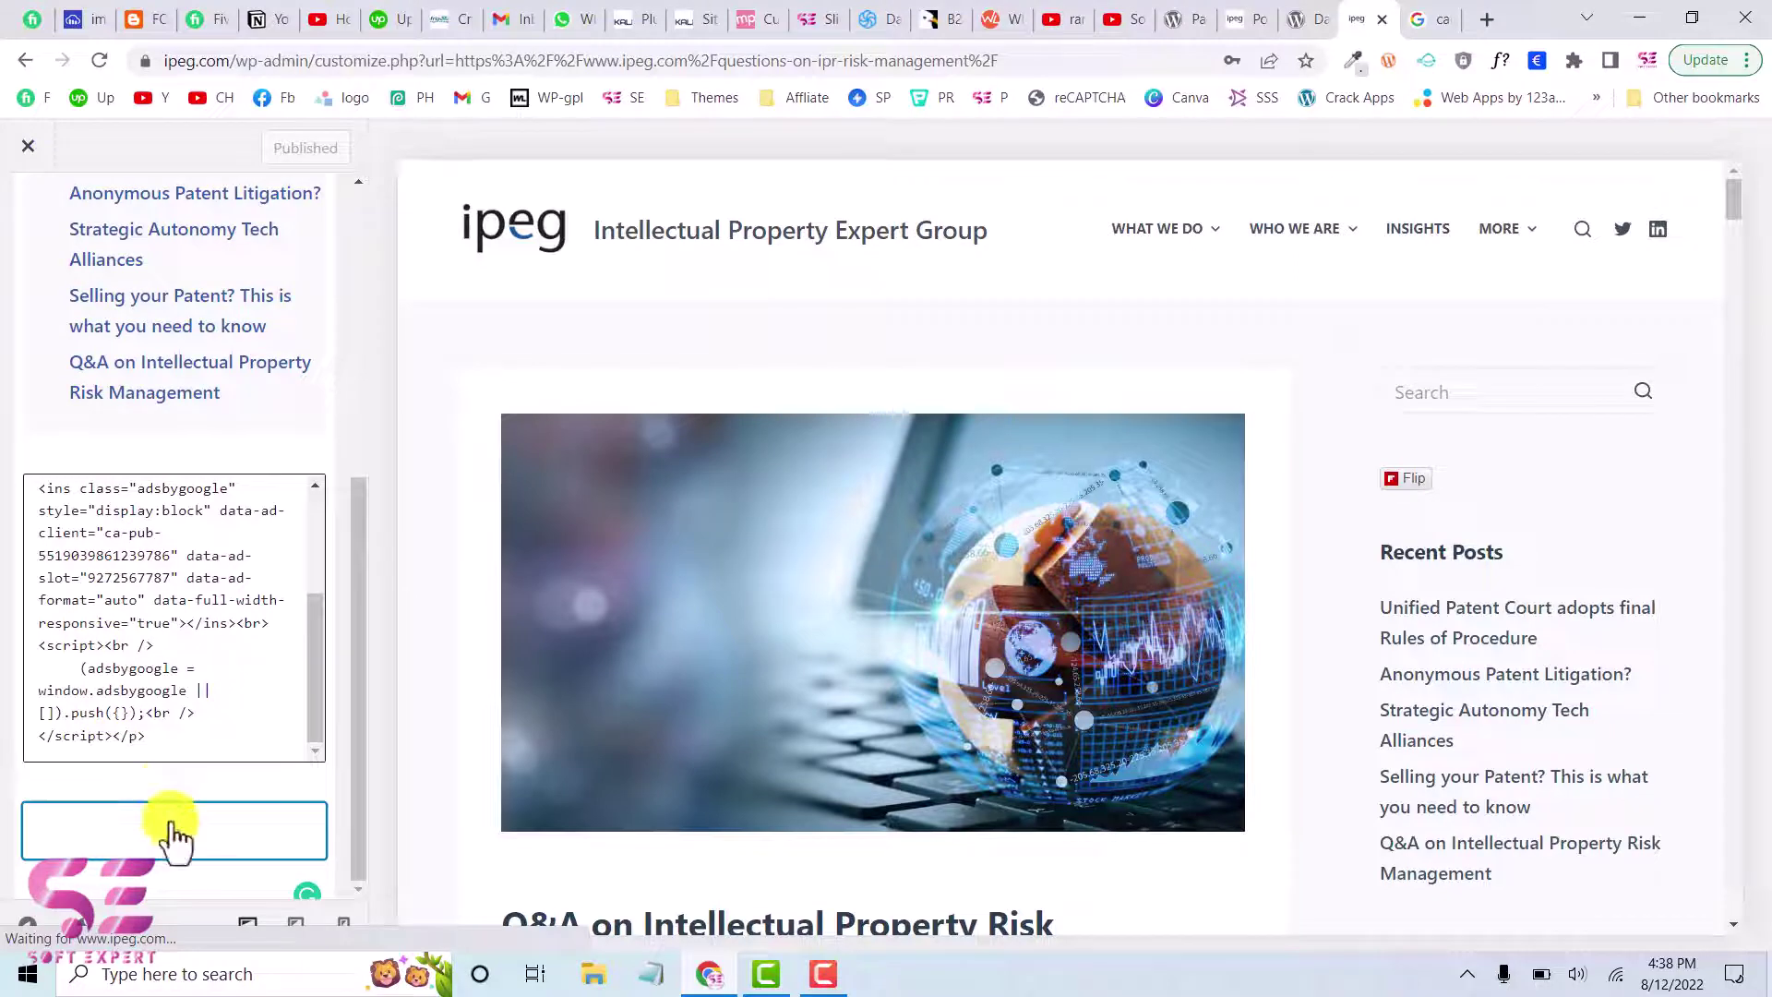
left_click(171, 832)
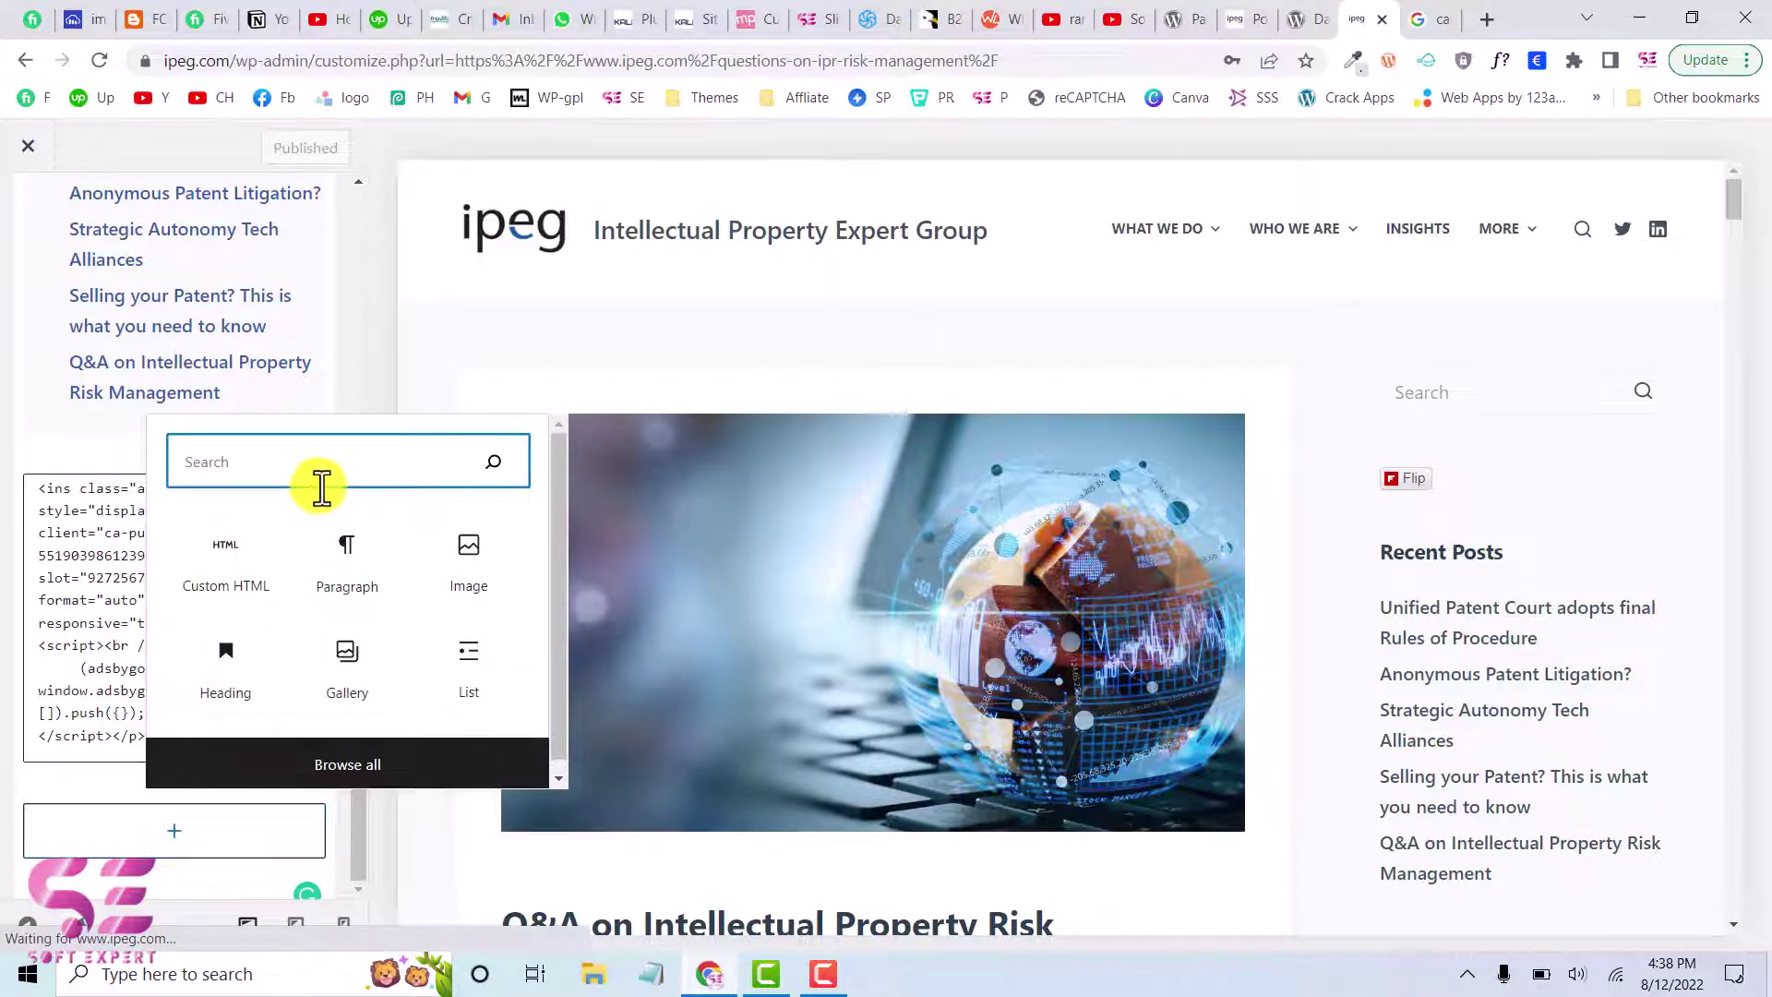
type("sho")
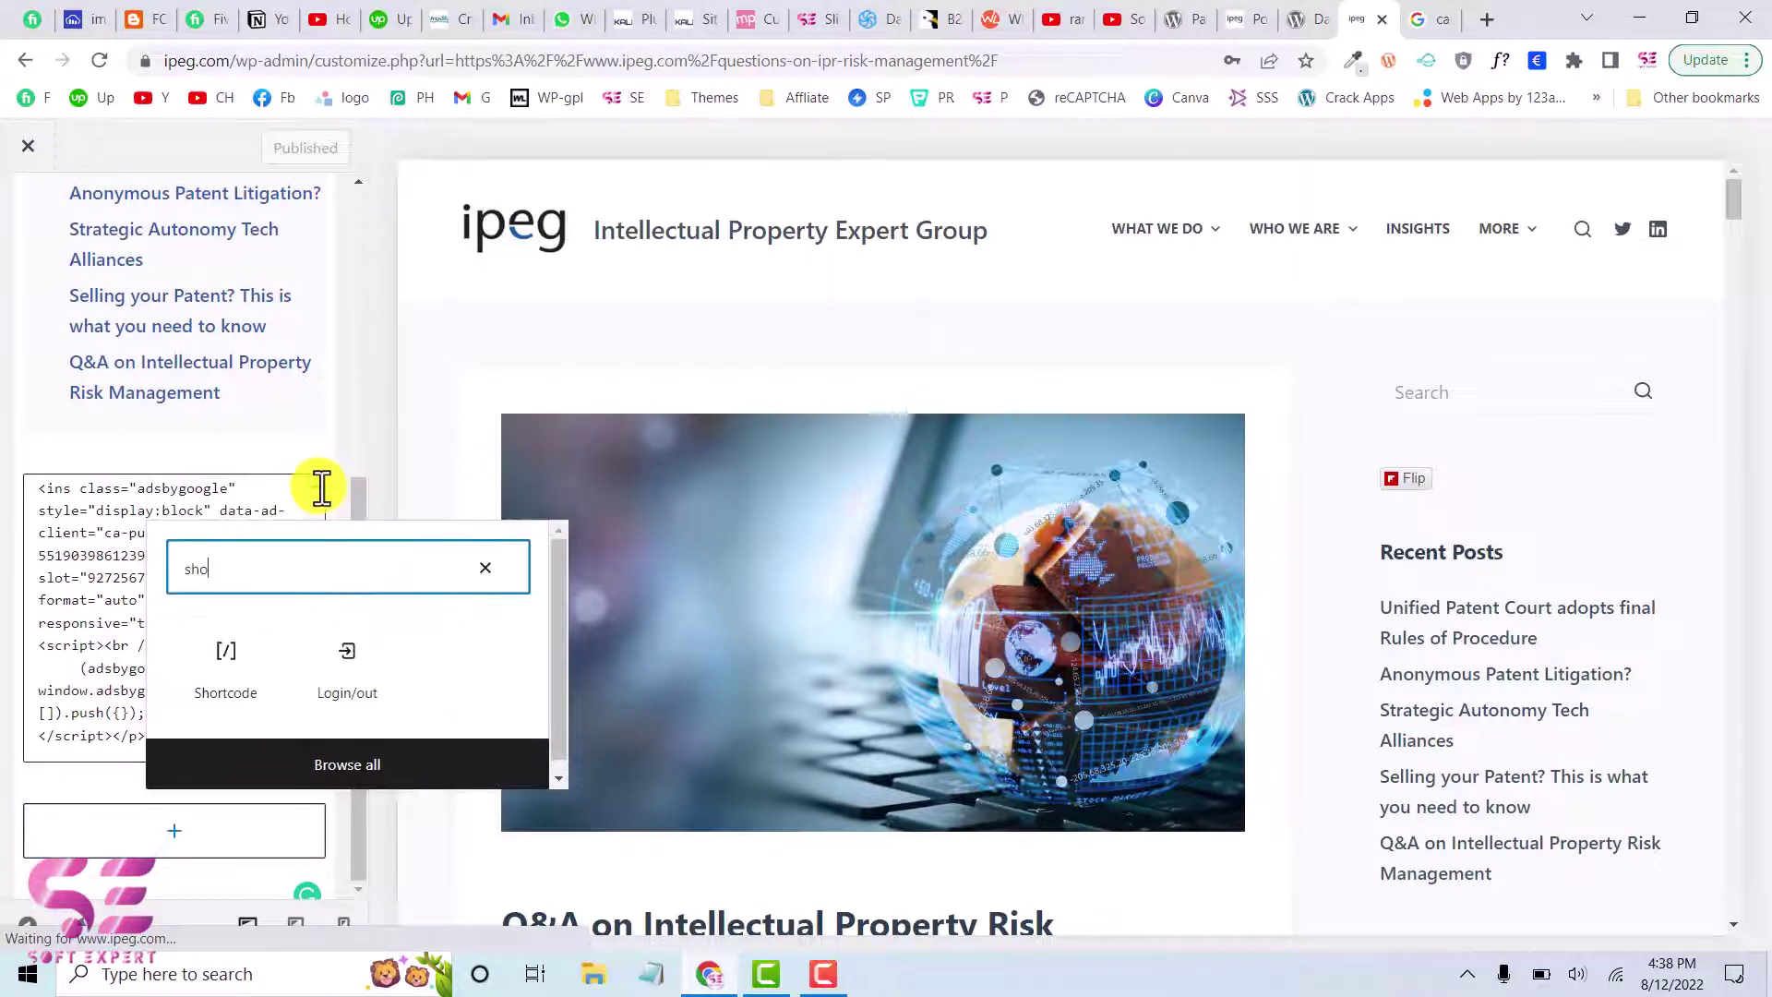
left_click(269, 678)
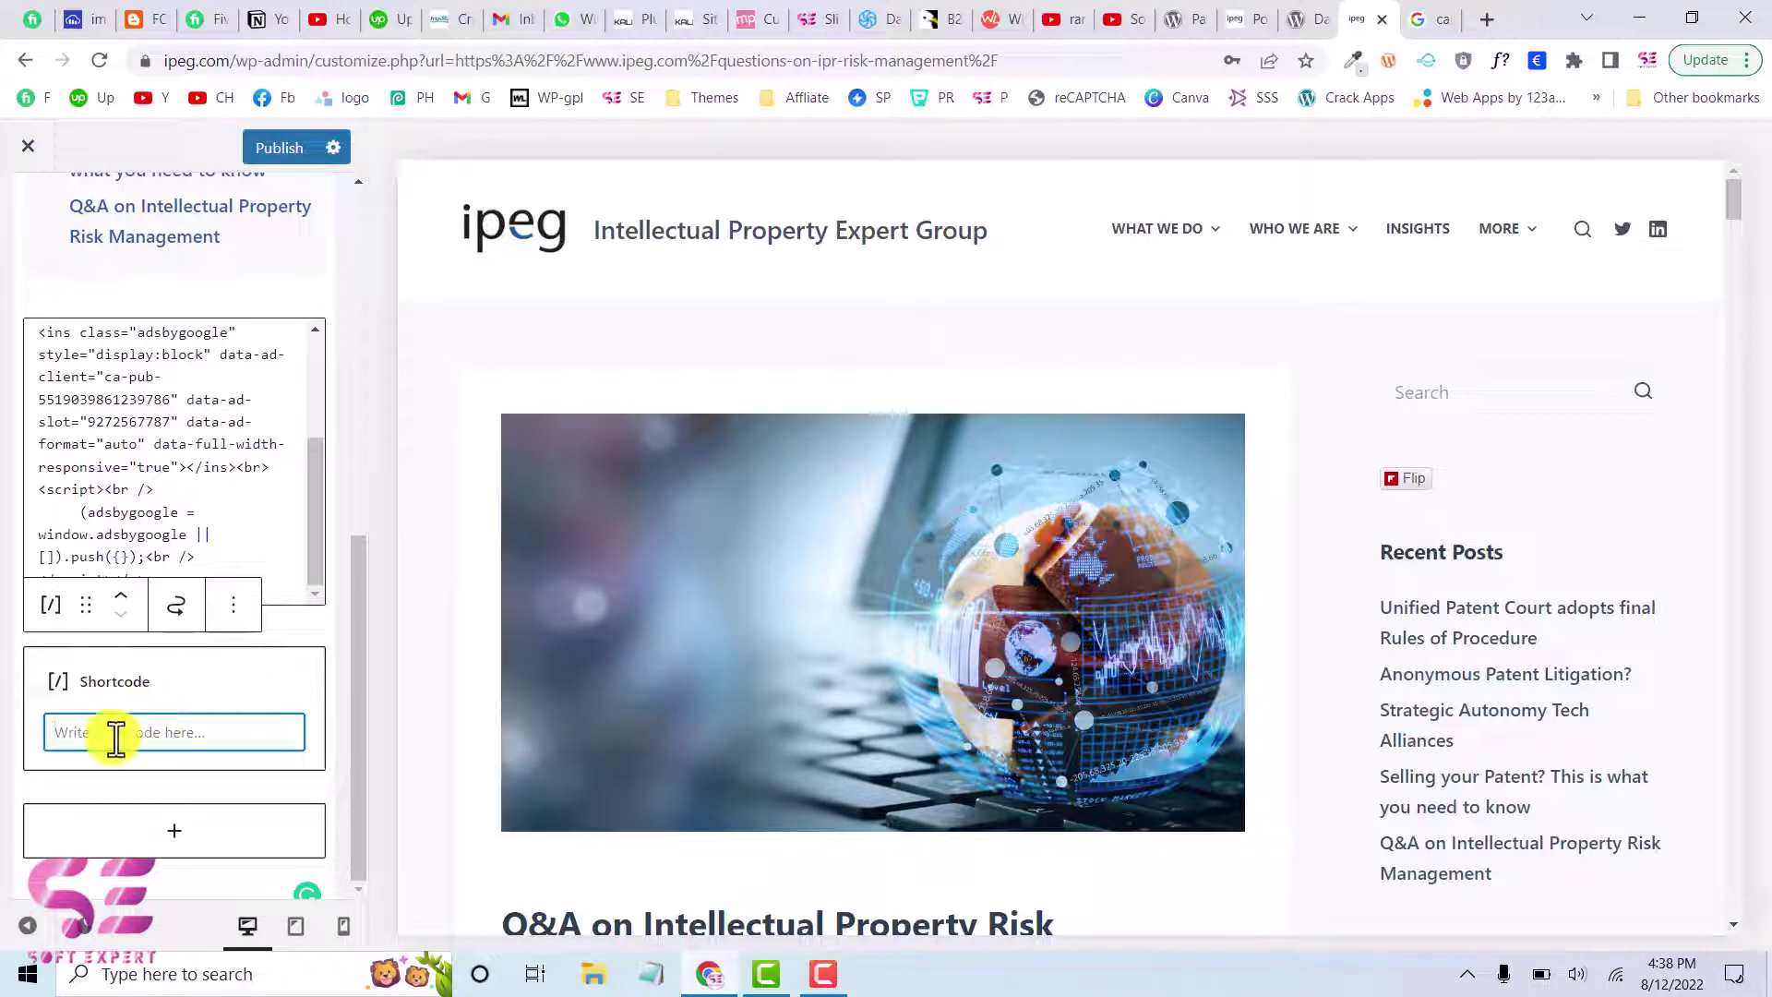
left_click(277, 153)
scroll(1463, 599, "down", 5)
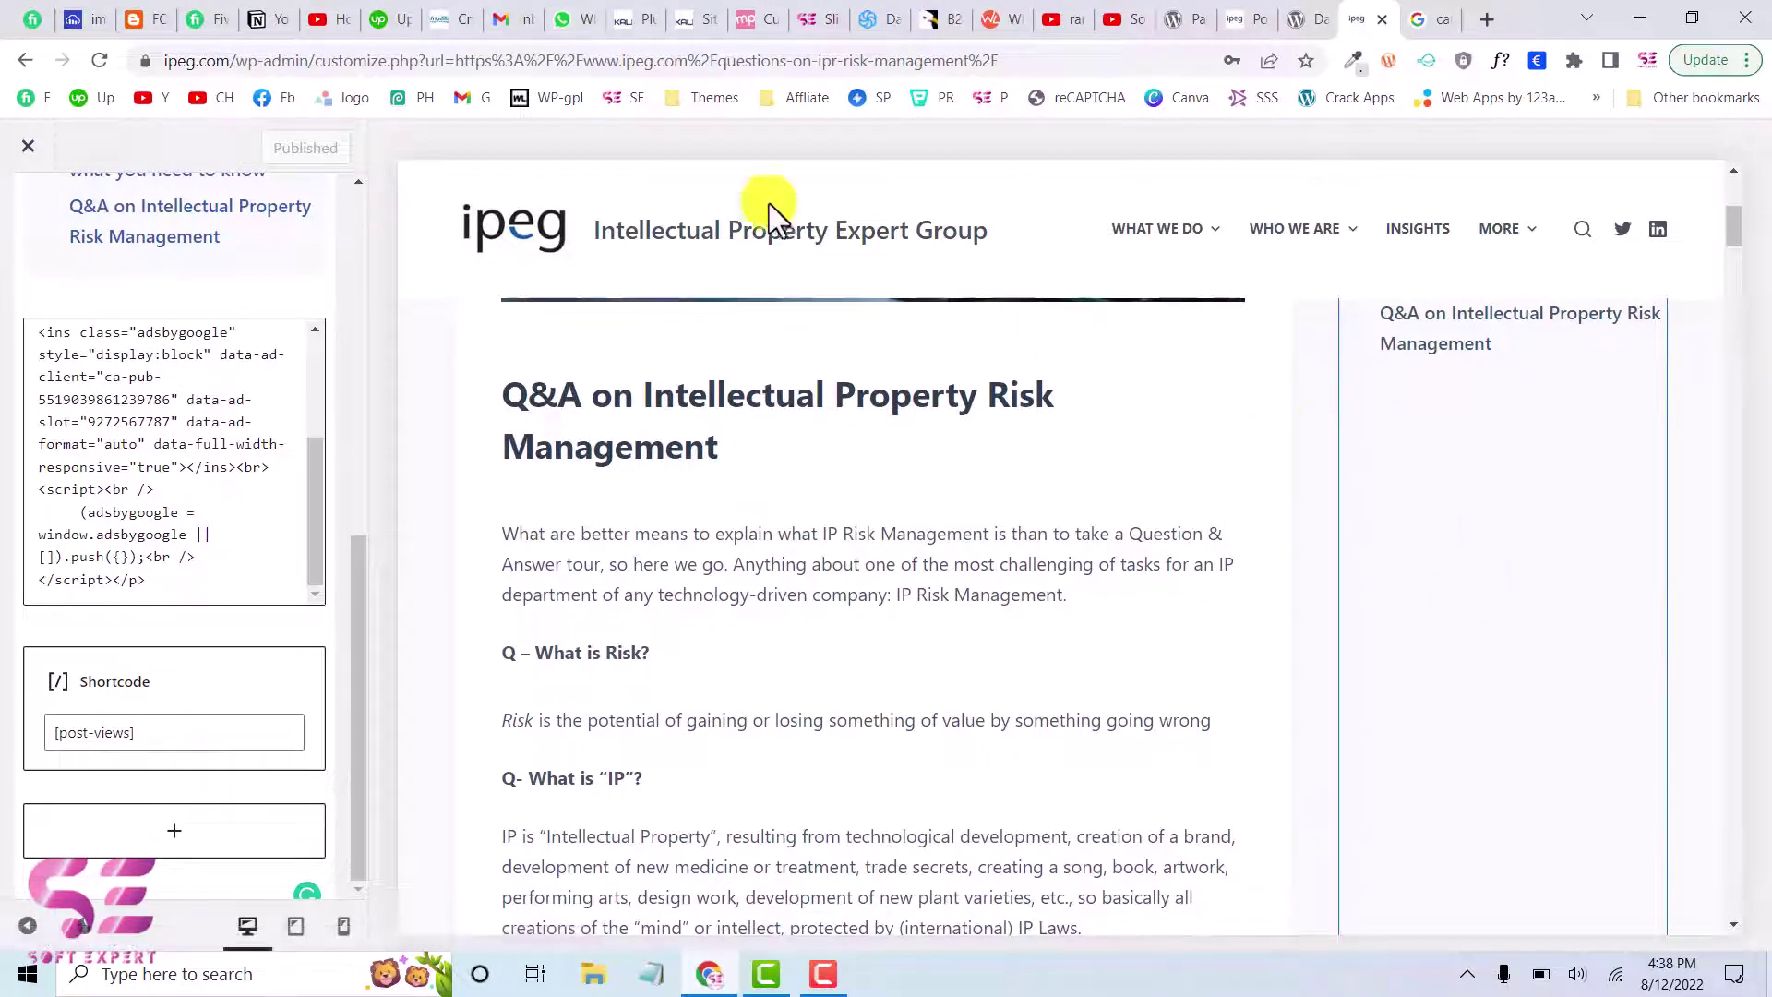
Exit the customizer and confirm the live post's sidebar reads 'TOTAL PAGEVIEW: 1' with its icon.
left_click(26, 155)
scroll(1384, 646, "down", 3)
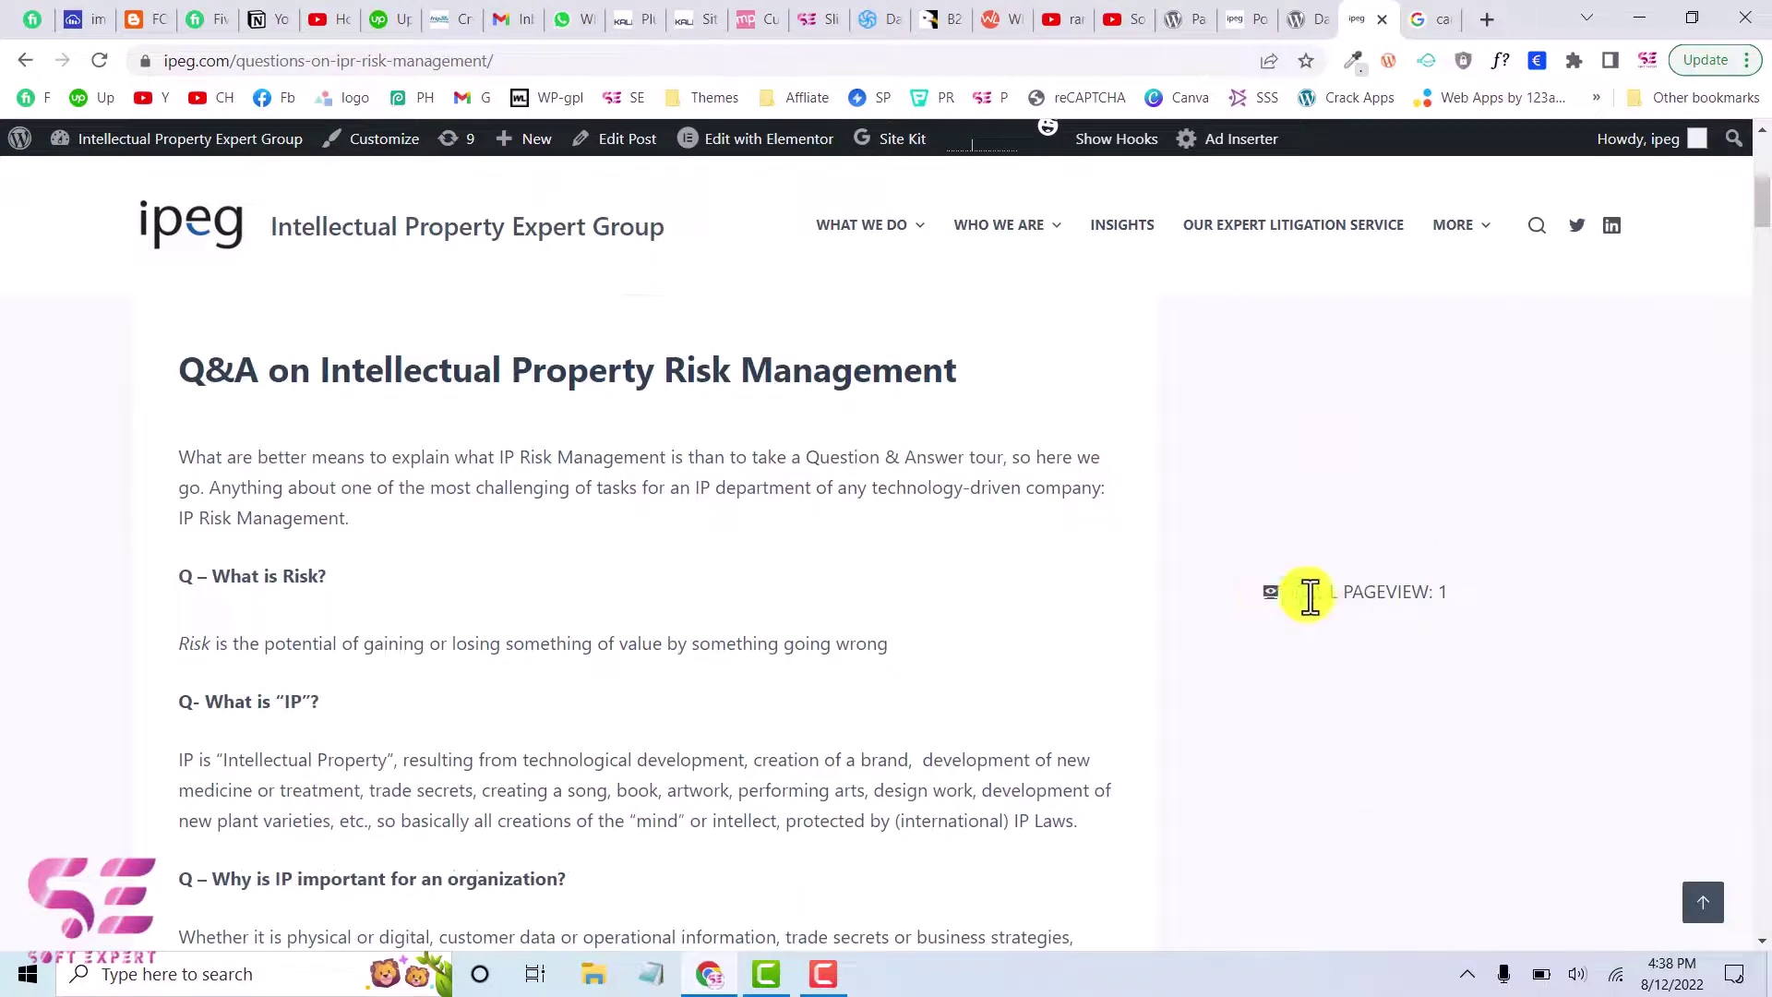
left_click_drag(1310, 596, 1436, 585)
left_click(1343, 607)
scroll(1270, 622, "up", 1)
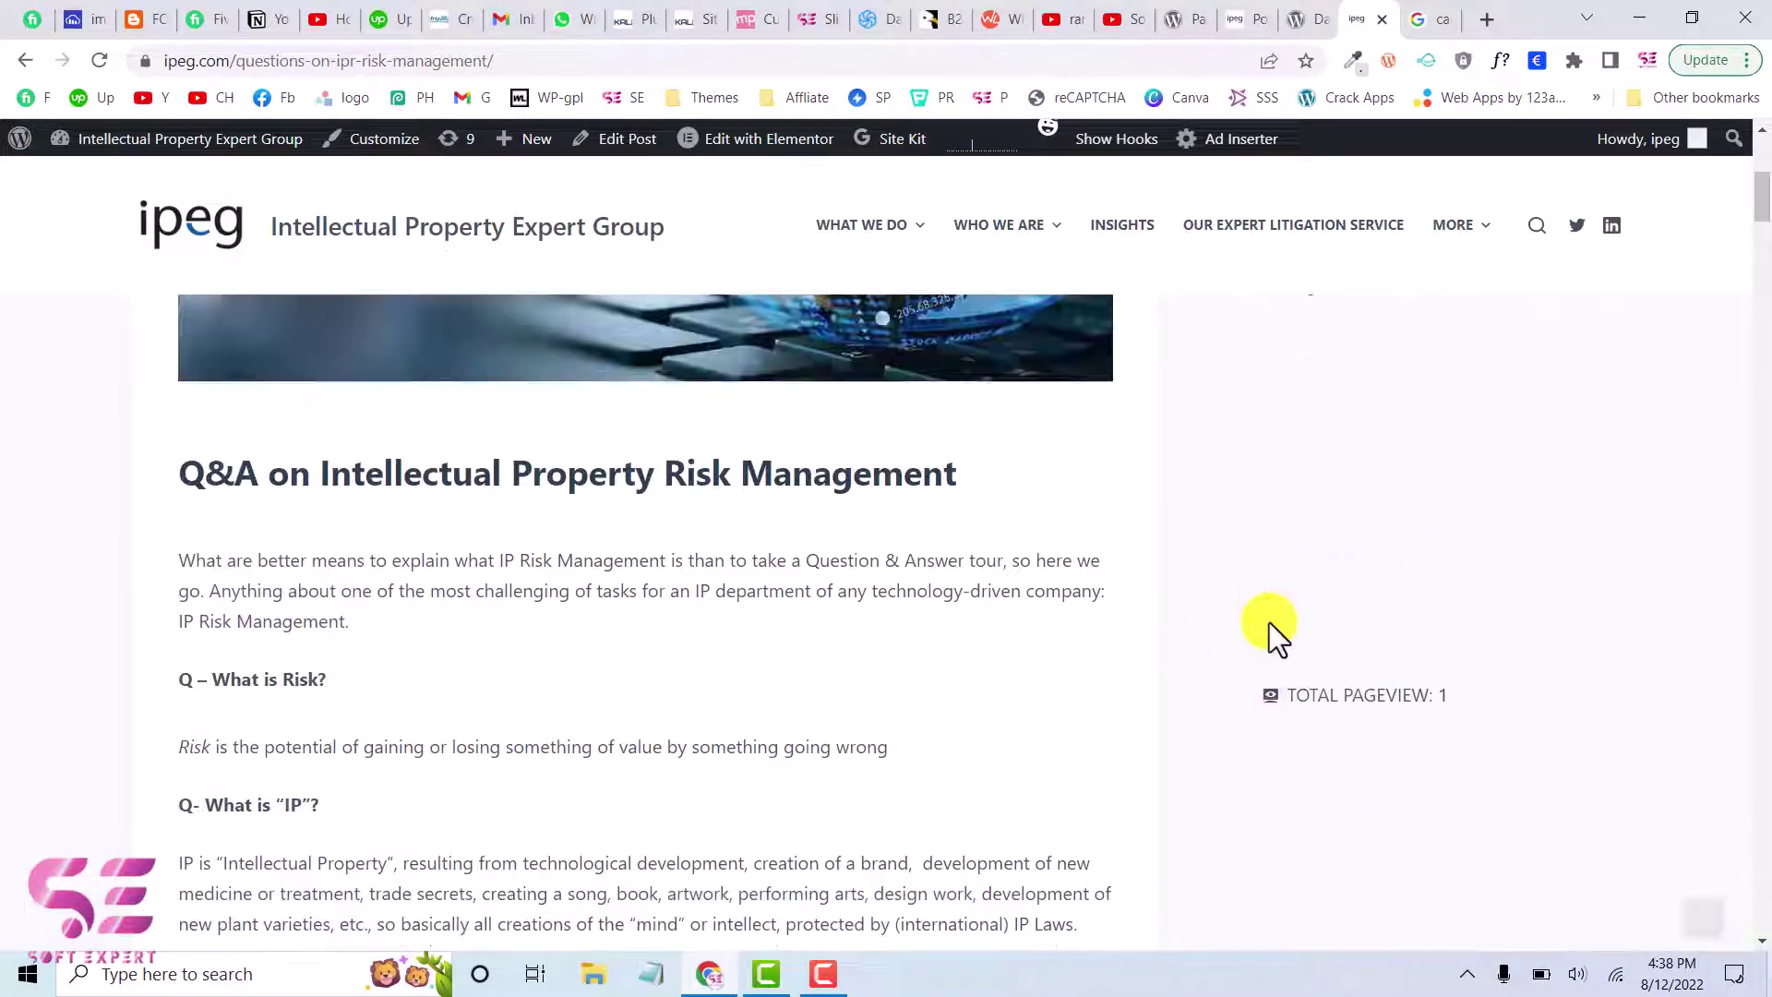
scroll(1272, 674, "down", 1)
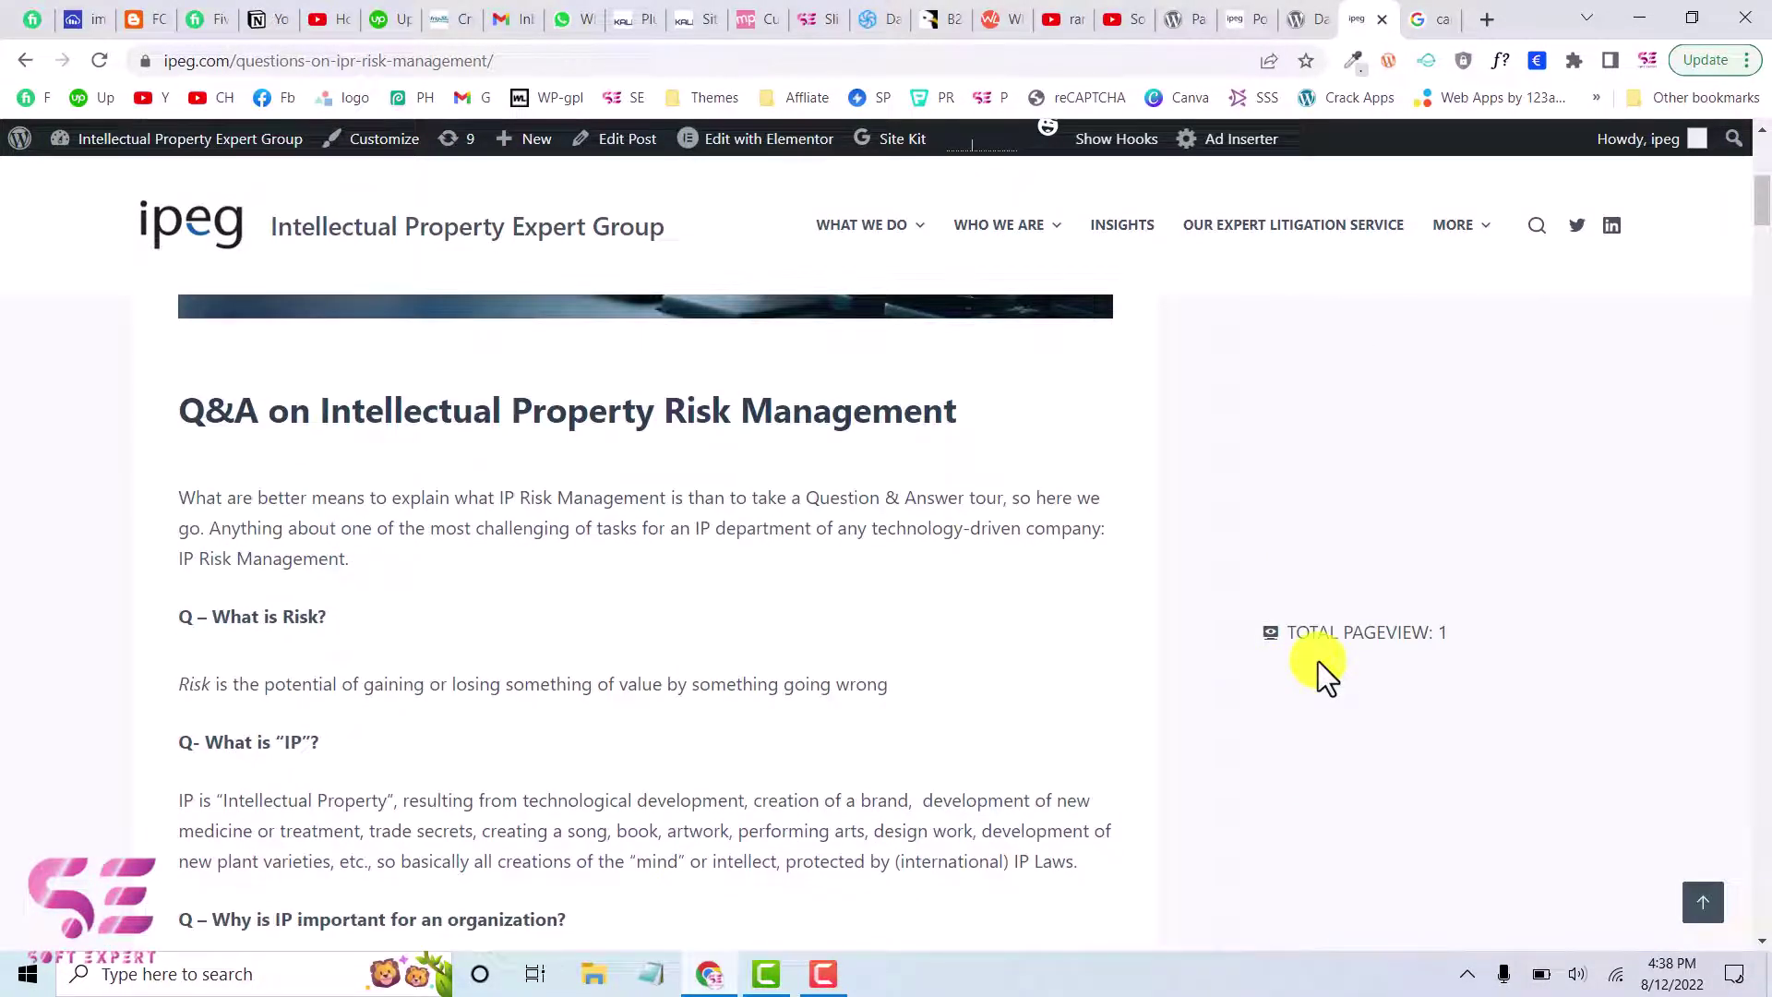